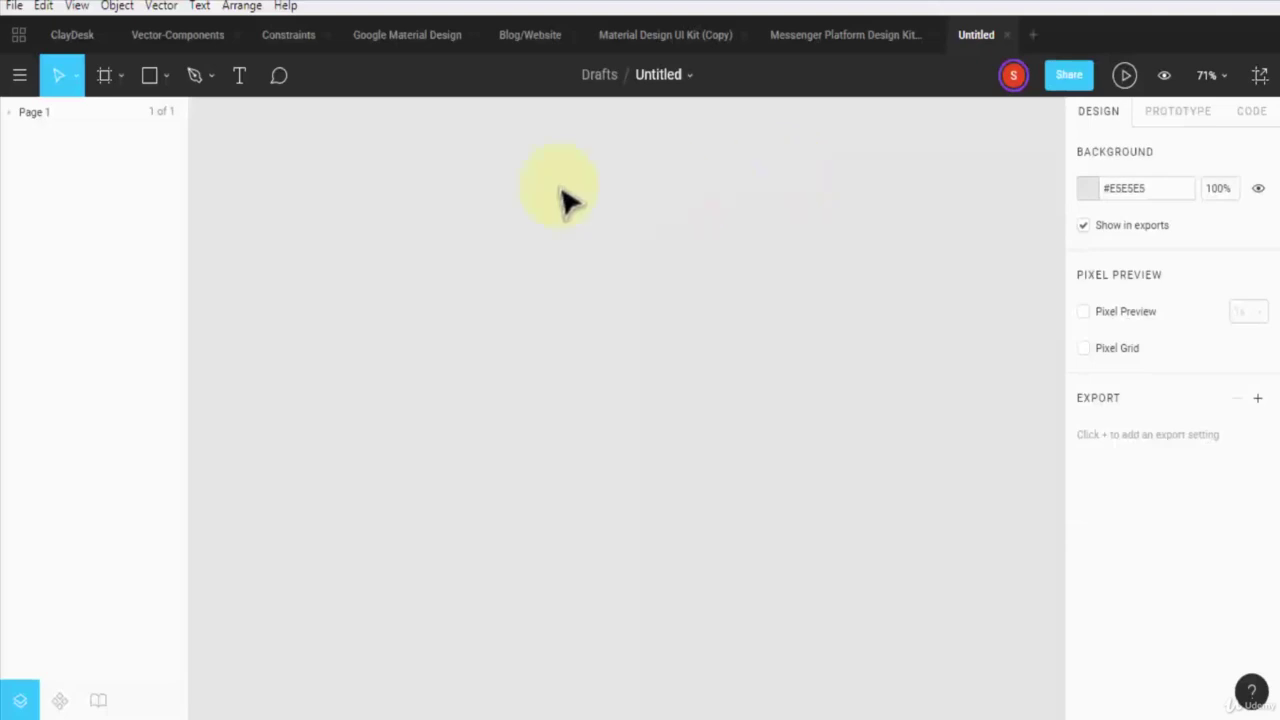
- Add a 375 × 667 iPhone 8 frame from the Frame tool's Phone presets
click(105, 80)
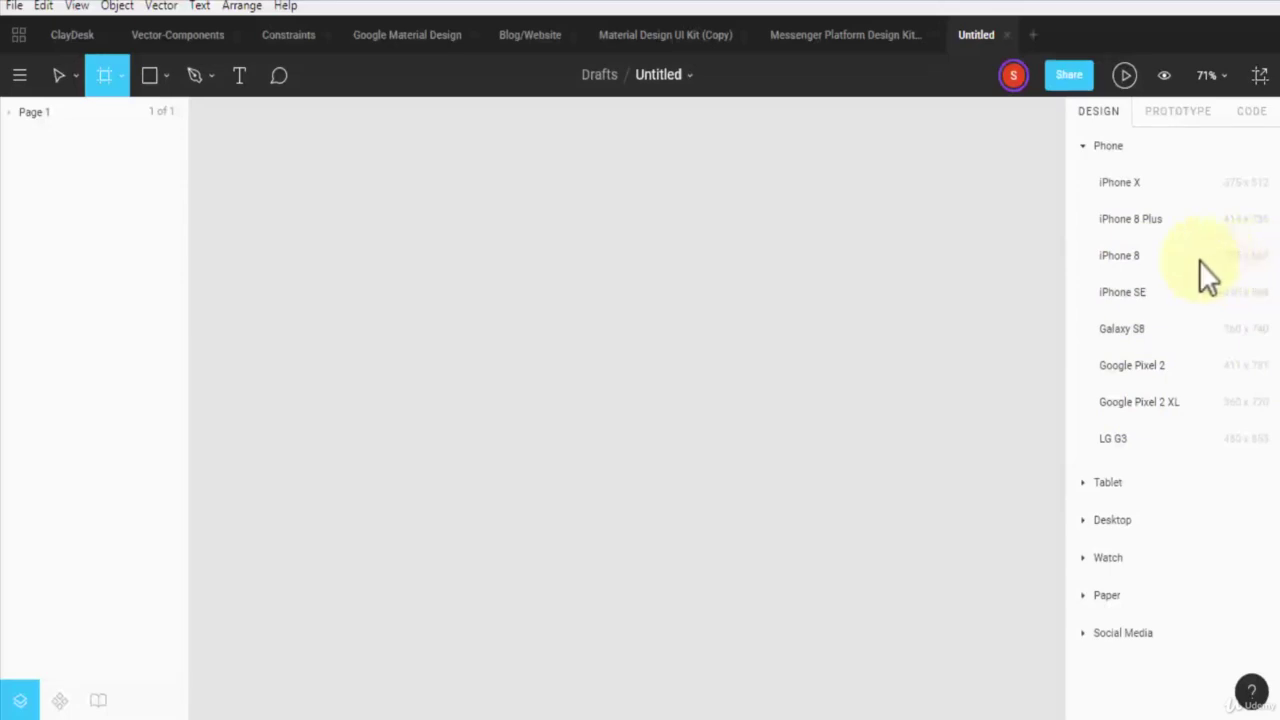
click(1119, 258)
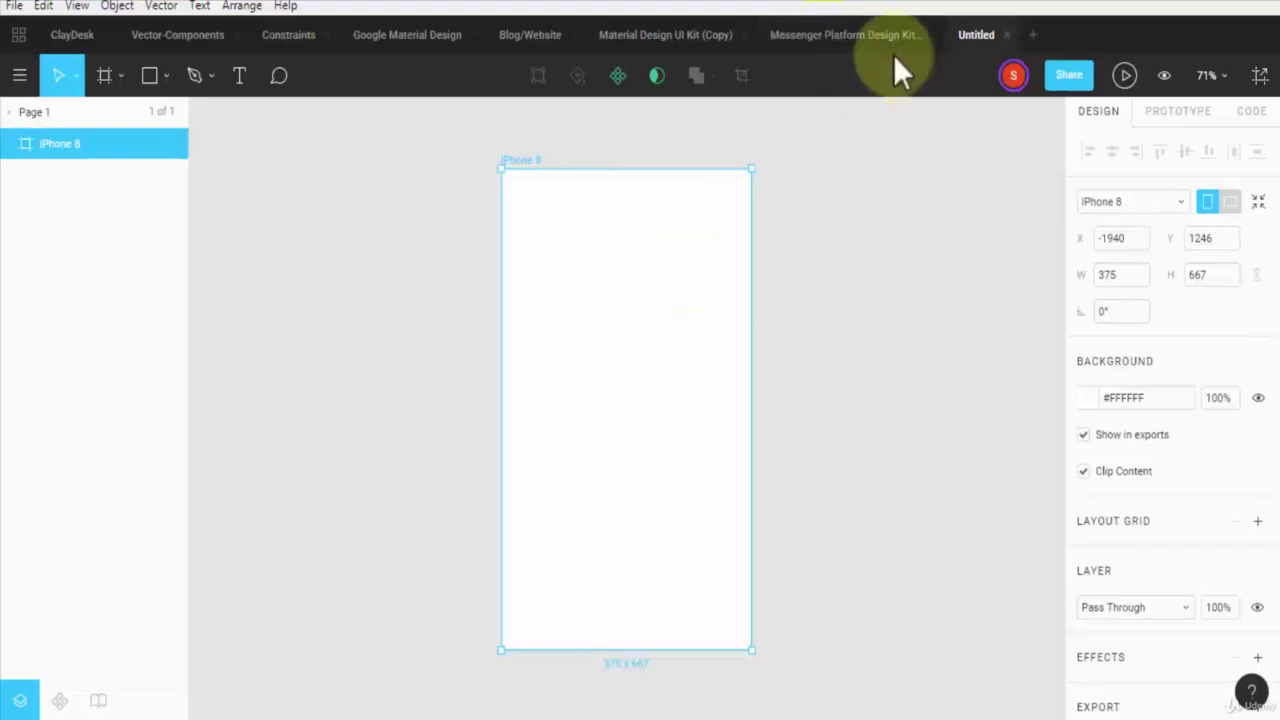
- Switch to the Material Design UI Kit (Copy) file and zoom in on the floating action buttons
click(683, 33)
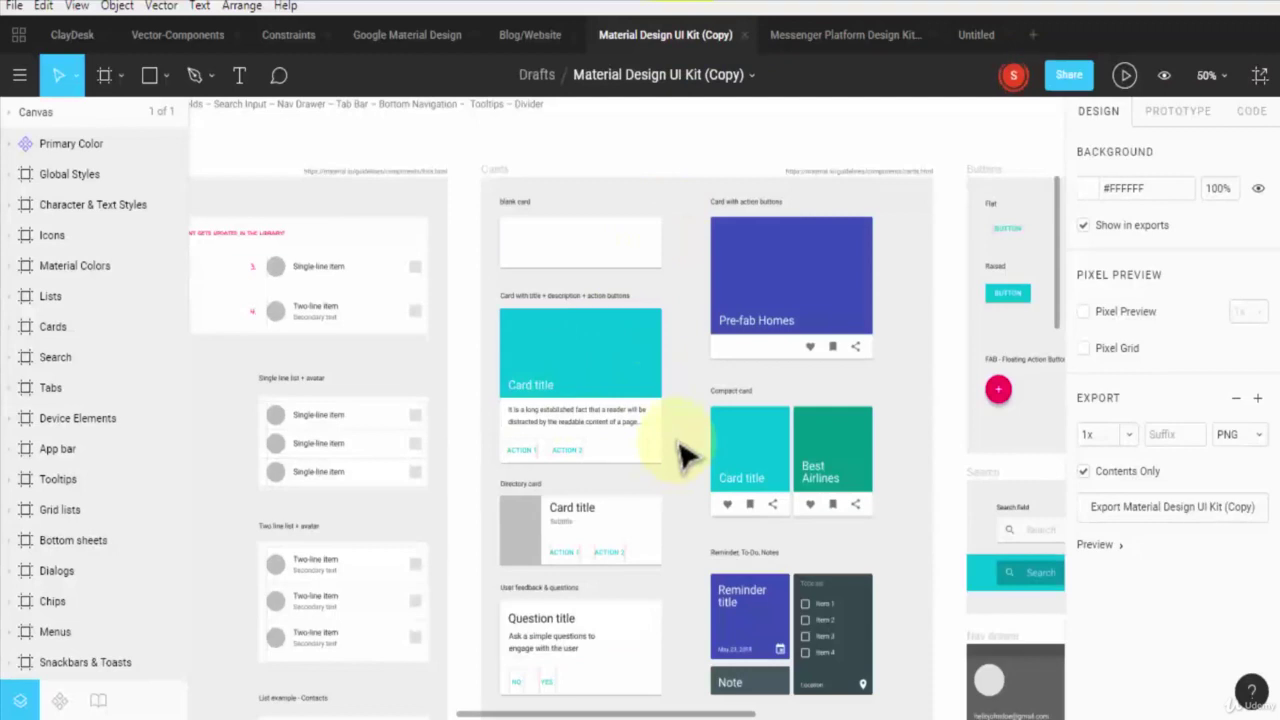
scroll(645, 382, up, 1)
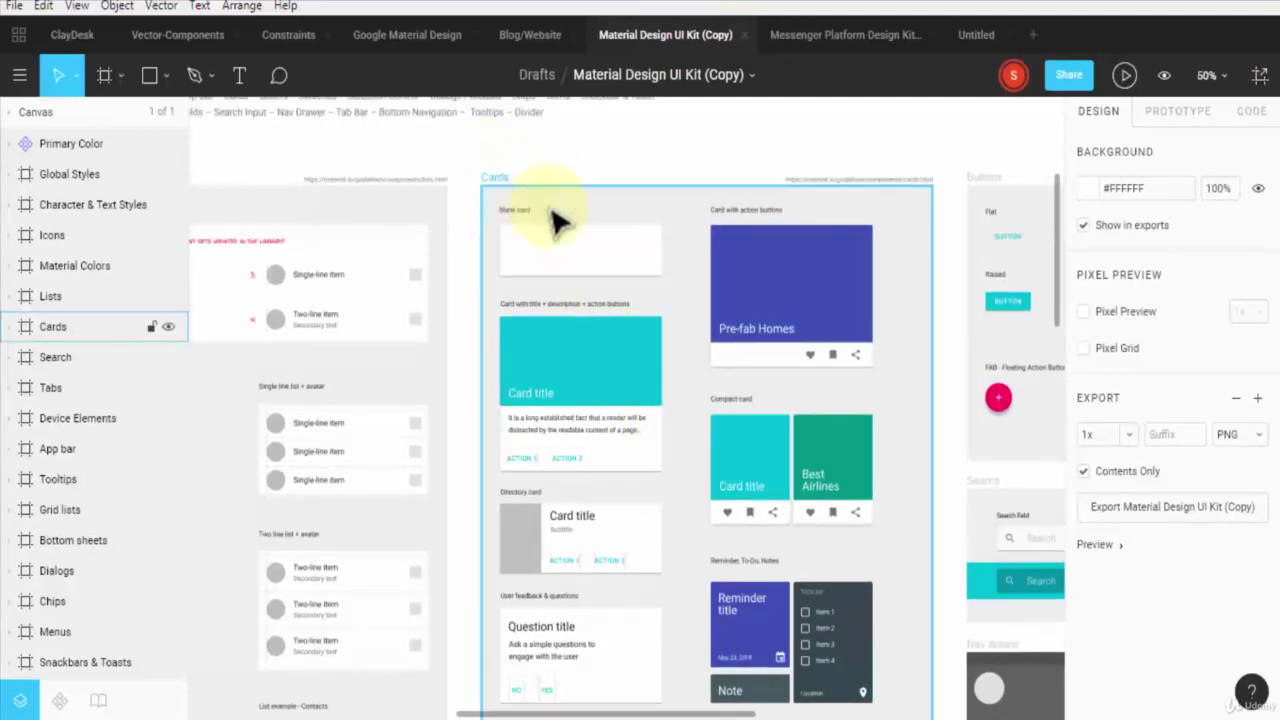
scroll(886, 686, right, 3)
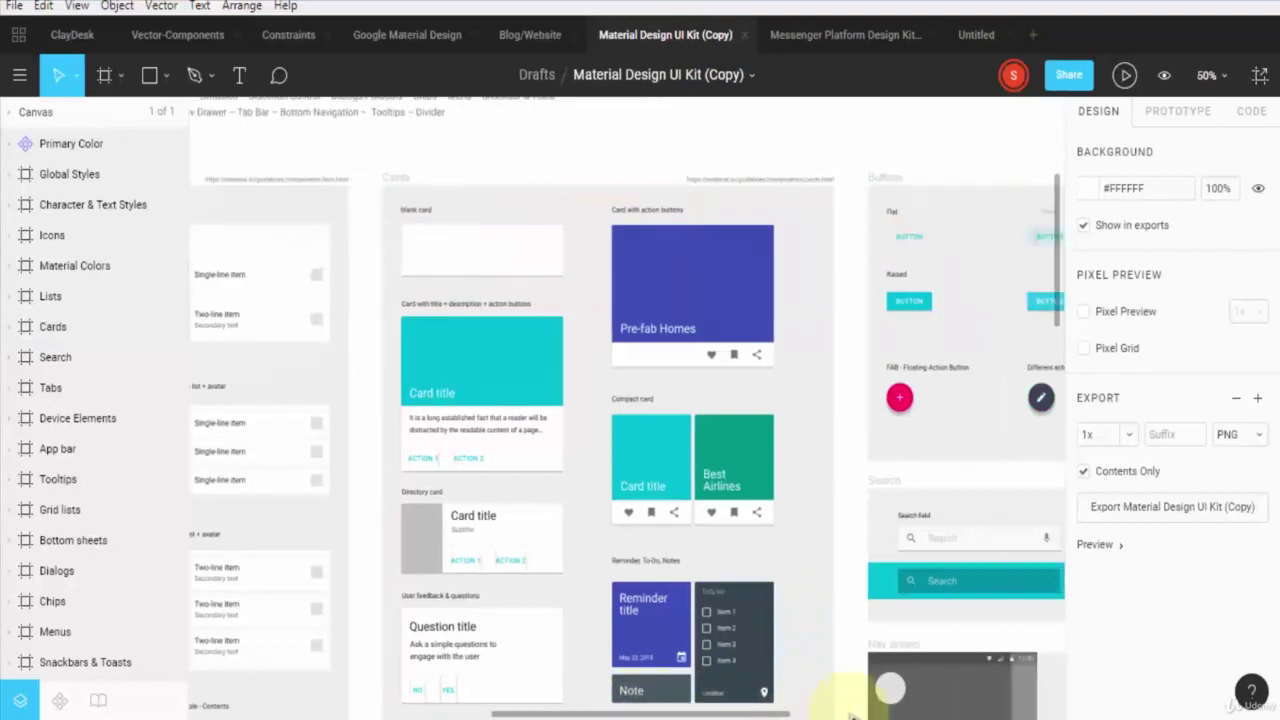
scroll(894, 686, right, 3)
scroll(895, 702, right, 2)
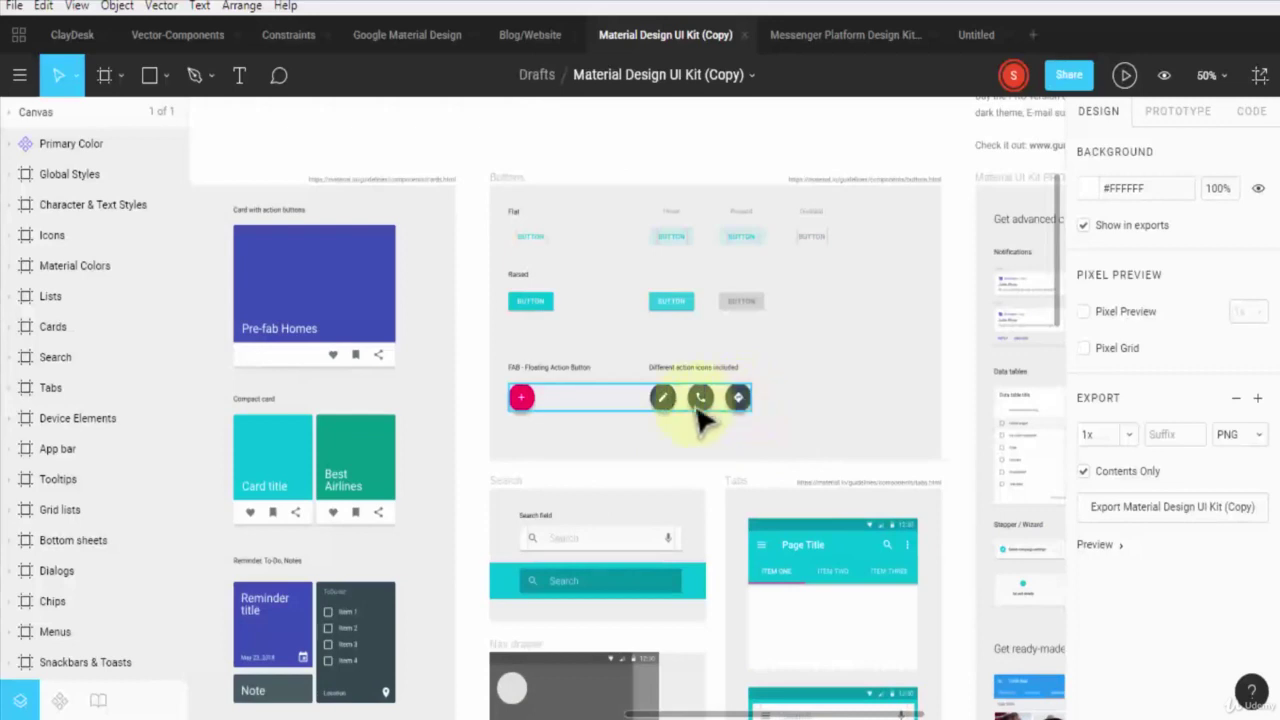
key(ctrl+plus)
key(ctrl+plus)
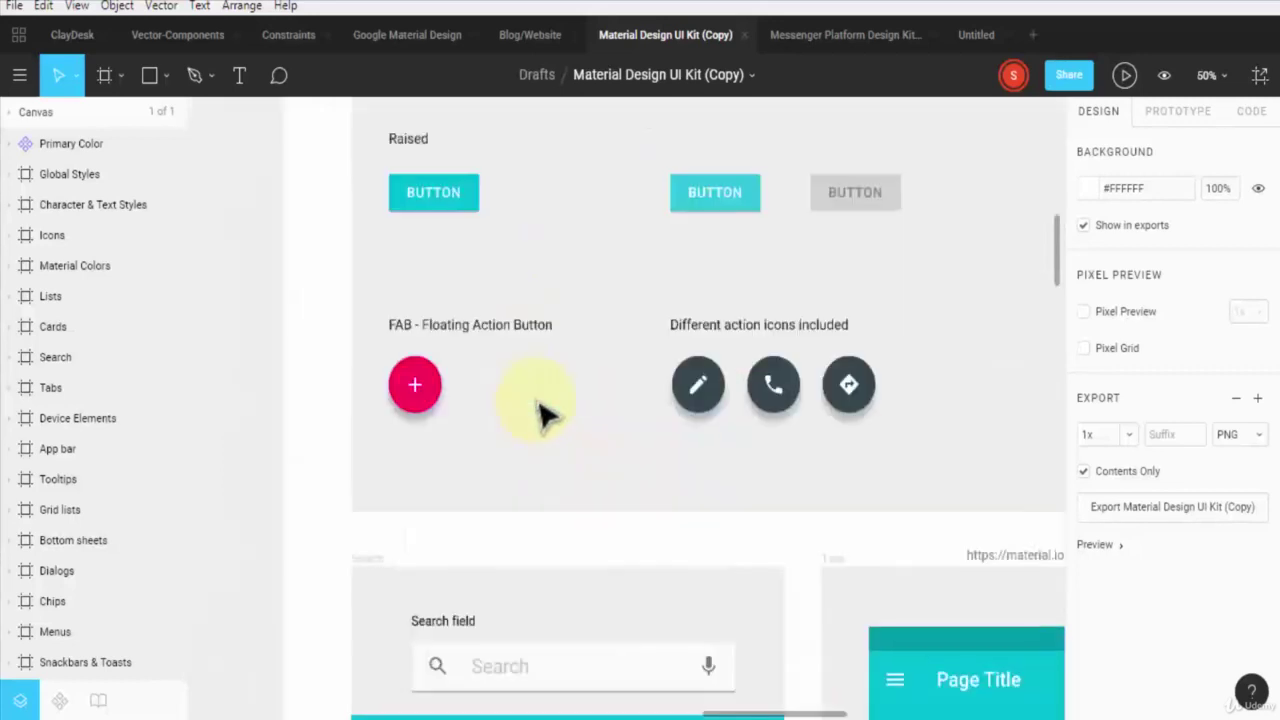
- Select the pink 56 × 56 FAB – Floating Action Button inside its group
drag(757, 714, 728, 714)
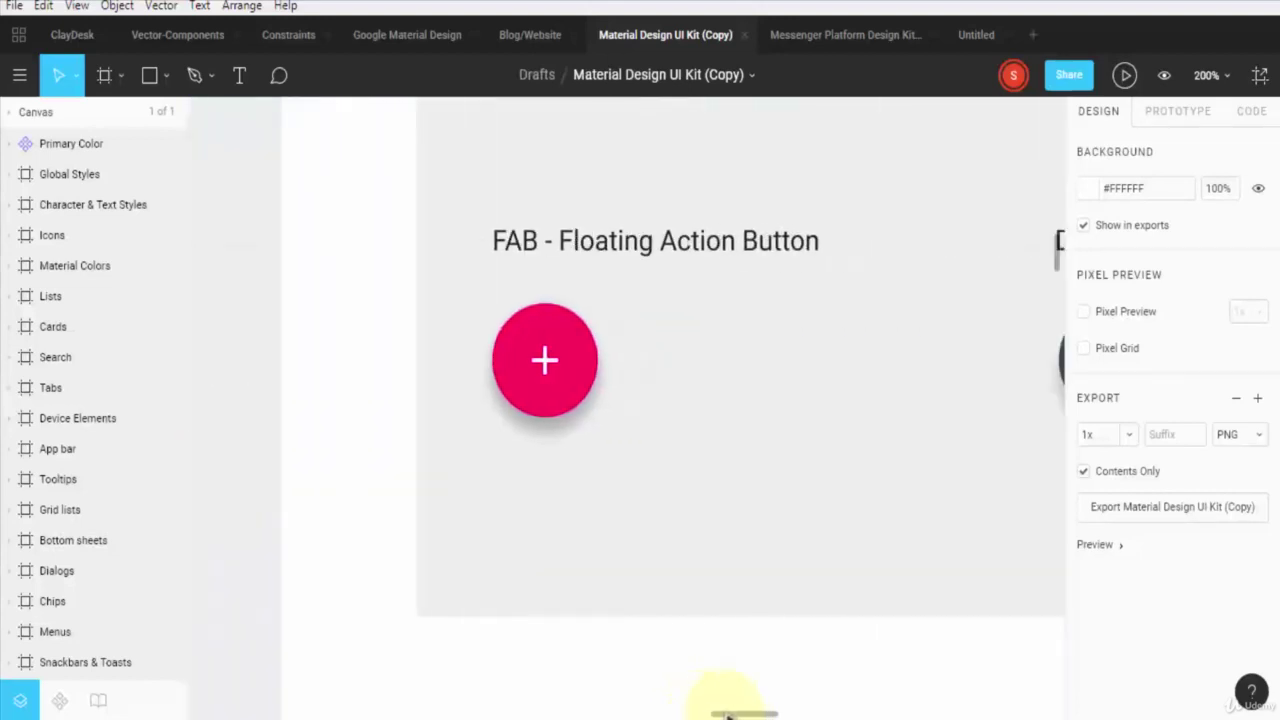
click(590, 385)
double_click(590, 385)
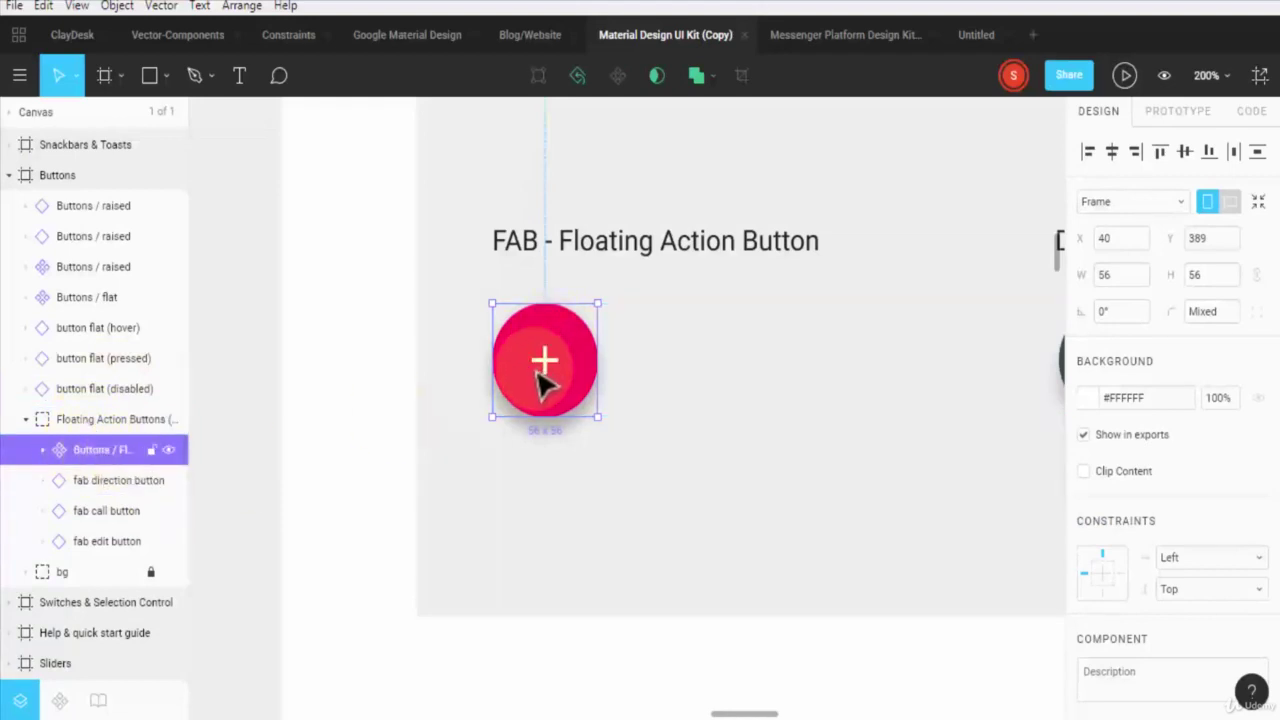
- Paste the floating action button into Untitled and move it near the iPhone 8 frame's bottom centre
click(976, 36)
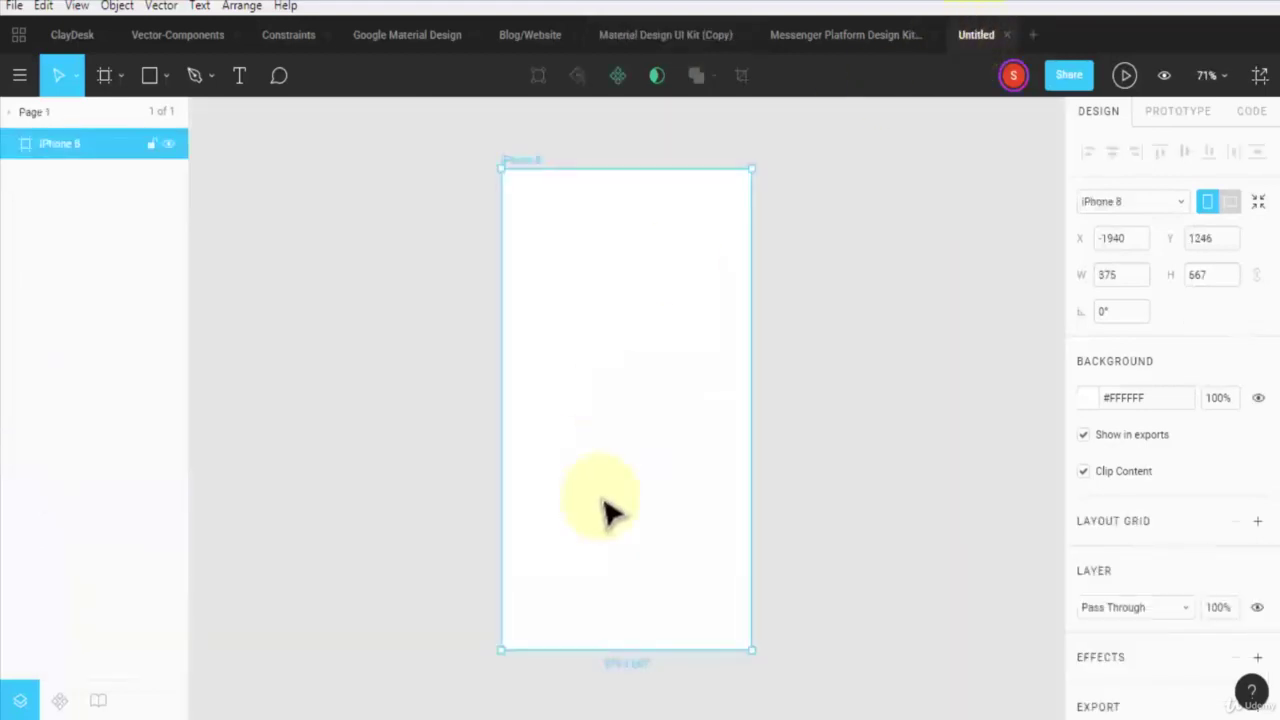
key(ctrl+v)
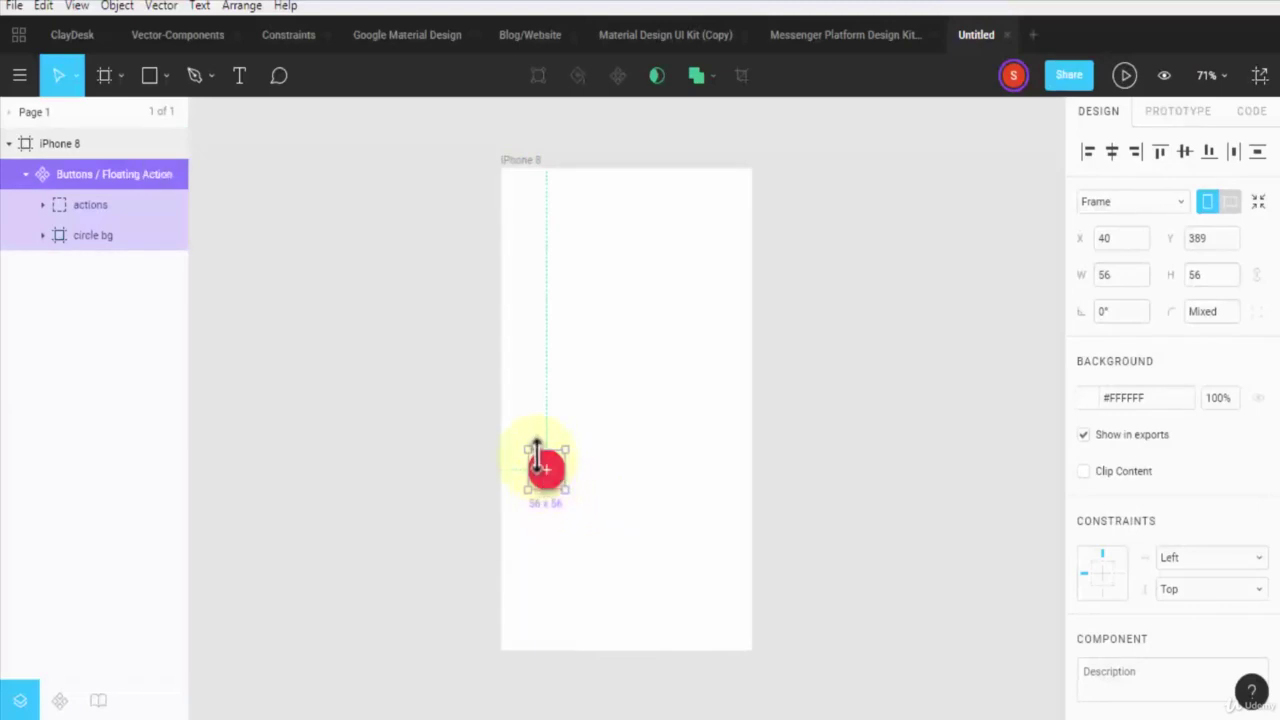
drag(554, 480, 622, 573)
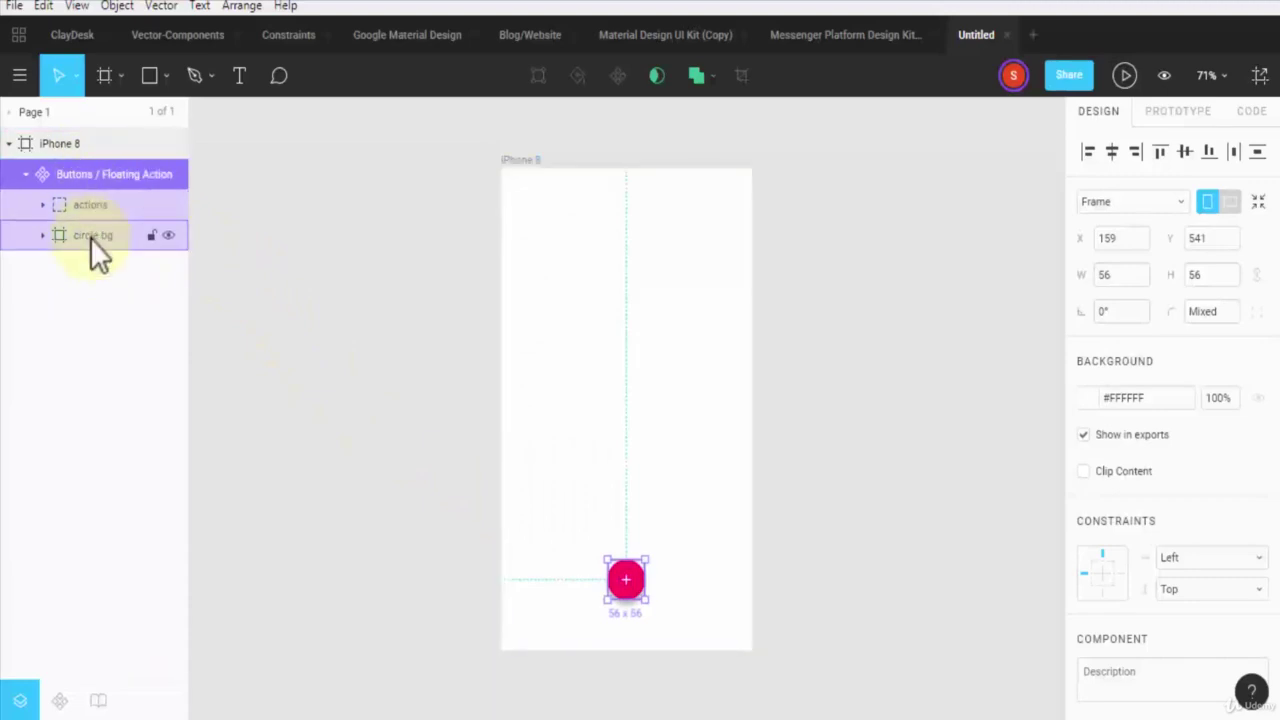
- Inspect the button's layers down to the Accent Color ellipse (fill #FF005C), then collapse the tree
click(87, 205)
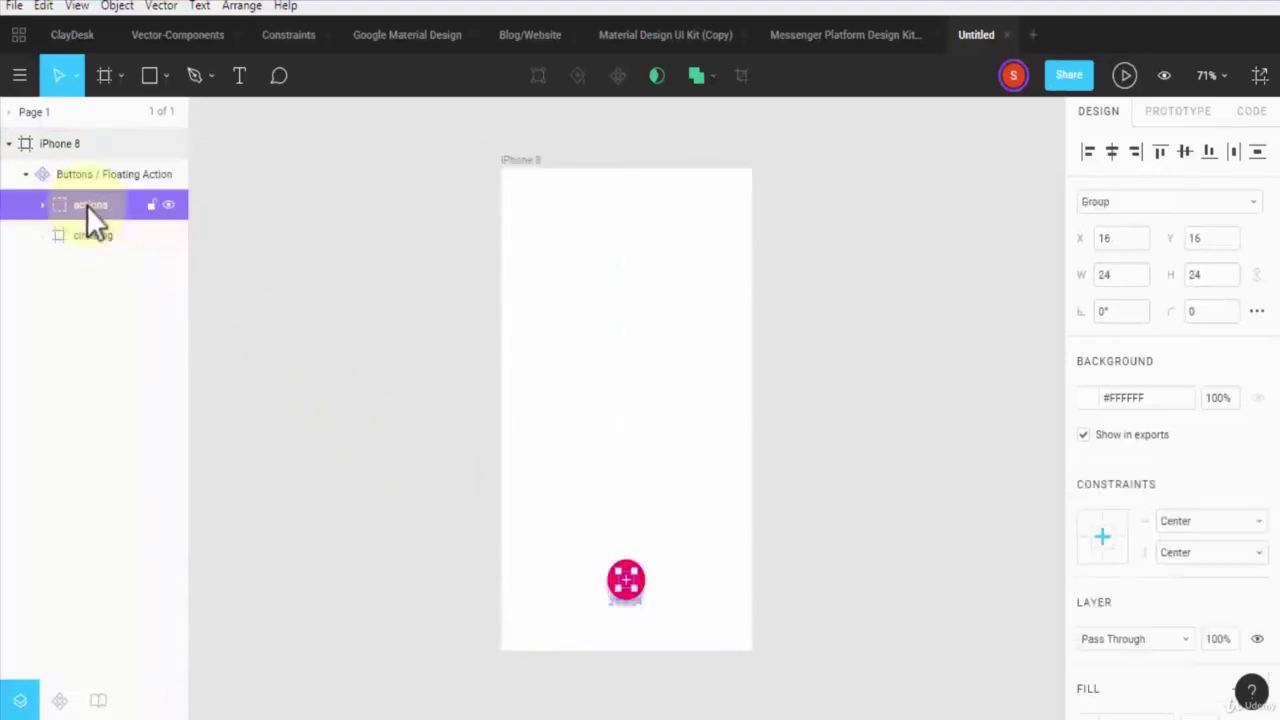
click(42, 206)
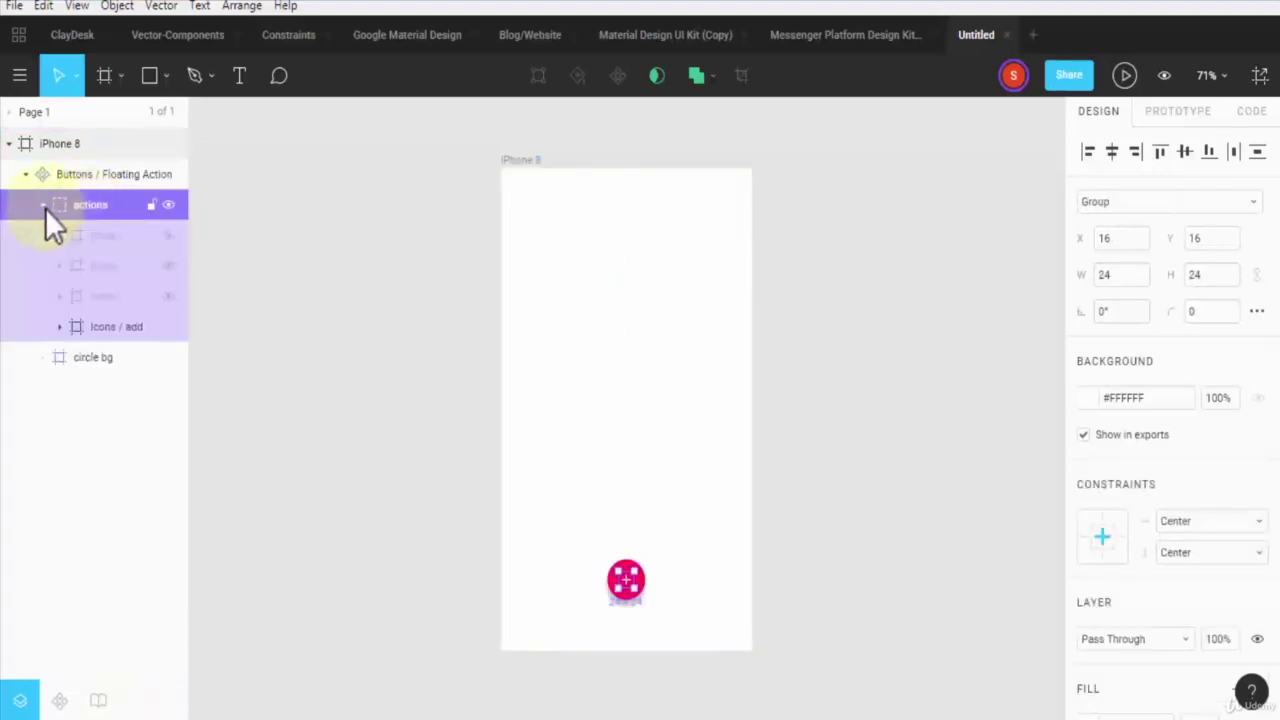
click(99, 232)
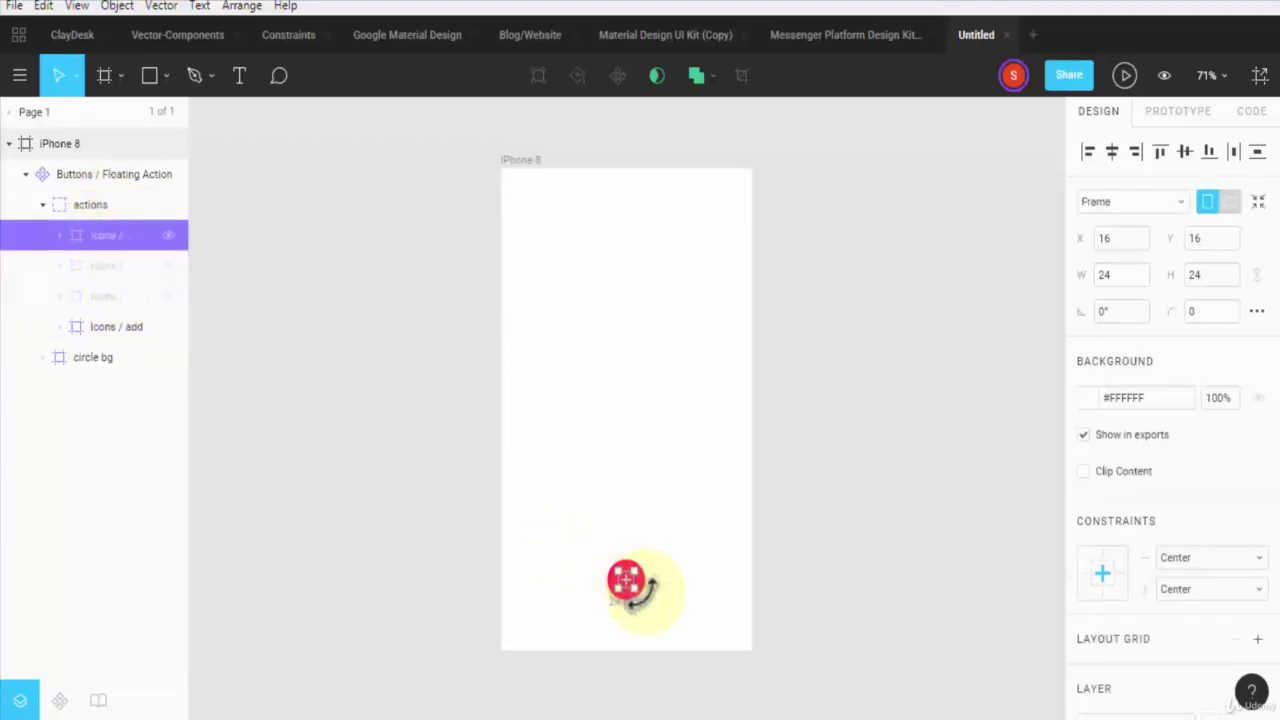
click(104, 266)
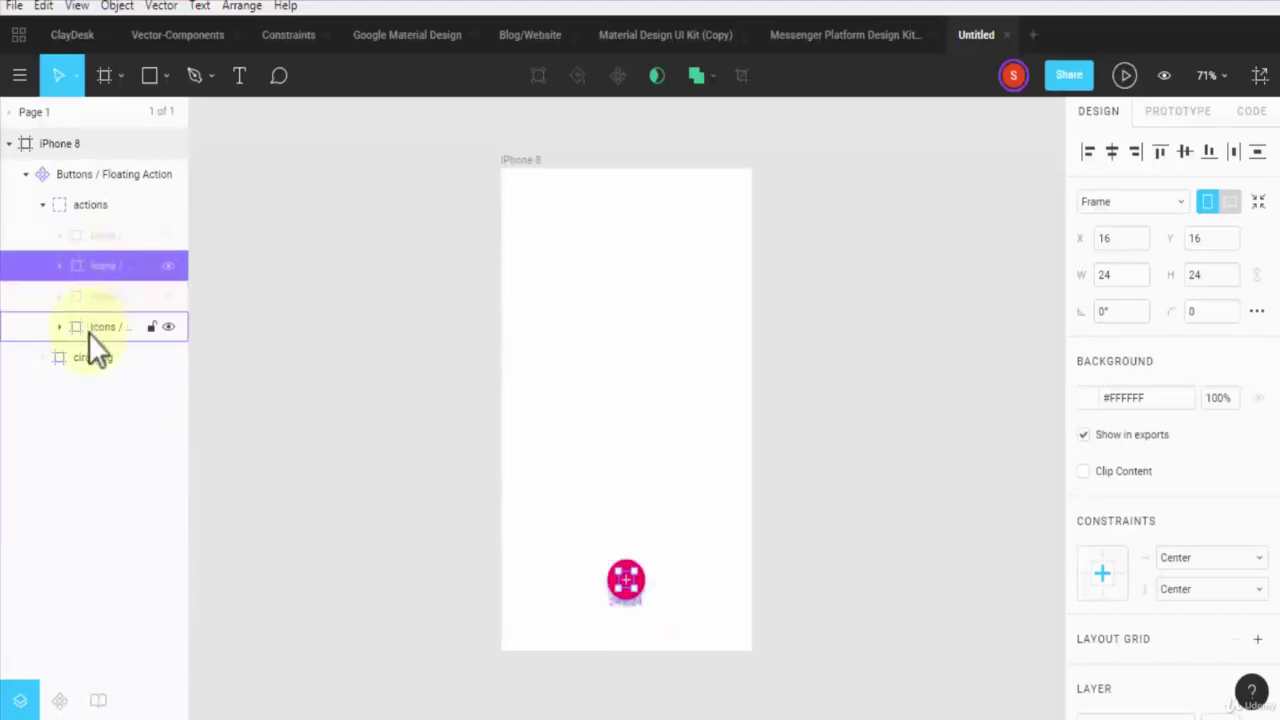
click(90, 336)
click(41, 357)
click(101, 384)
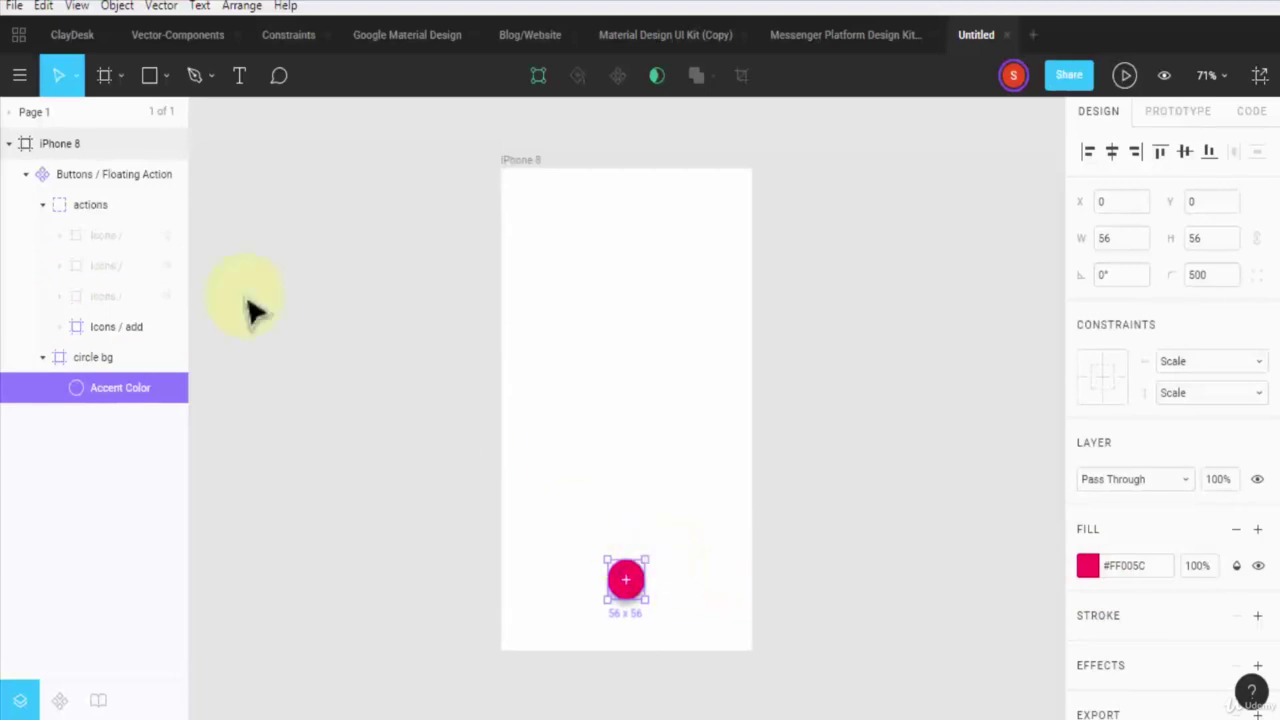
click(9, 146)
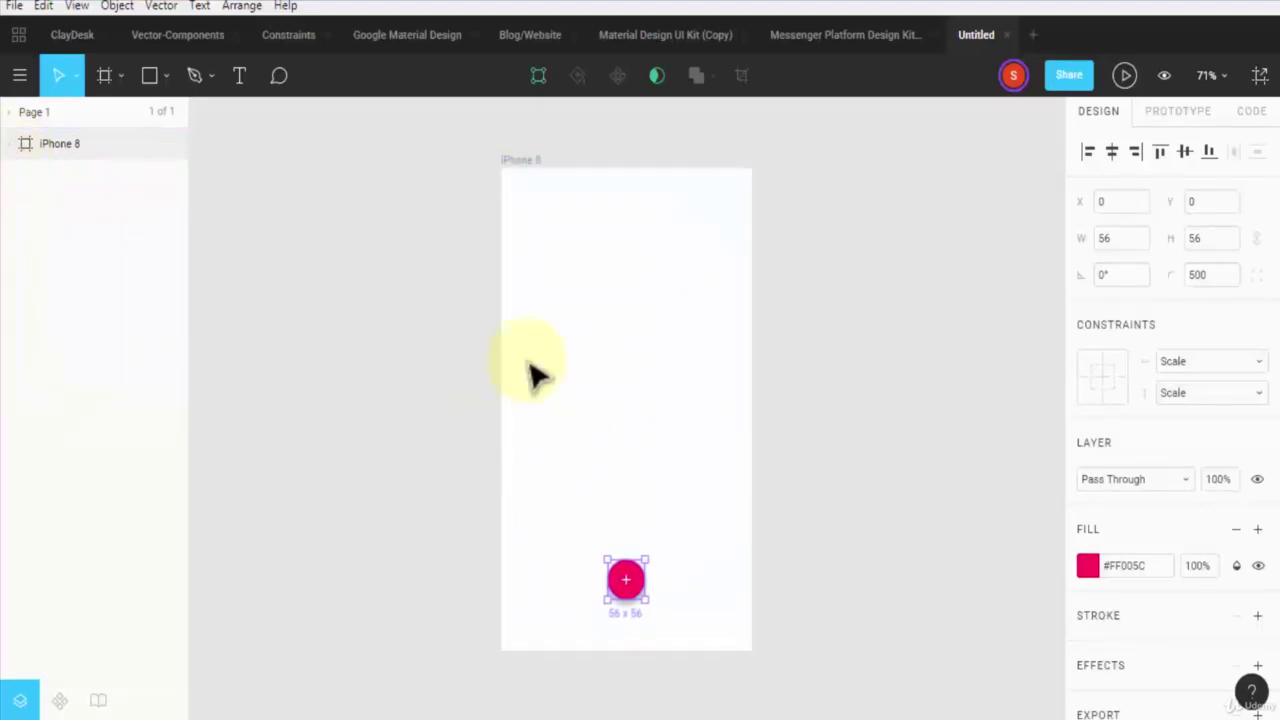
- In the UI kit, locate and select the teal raised BUTTON
click(685, 35)
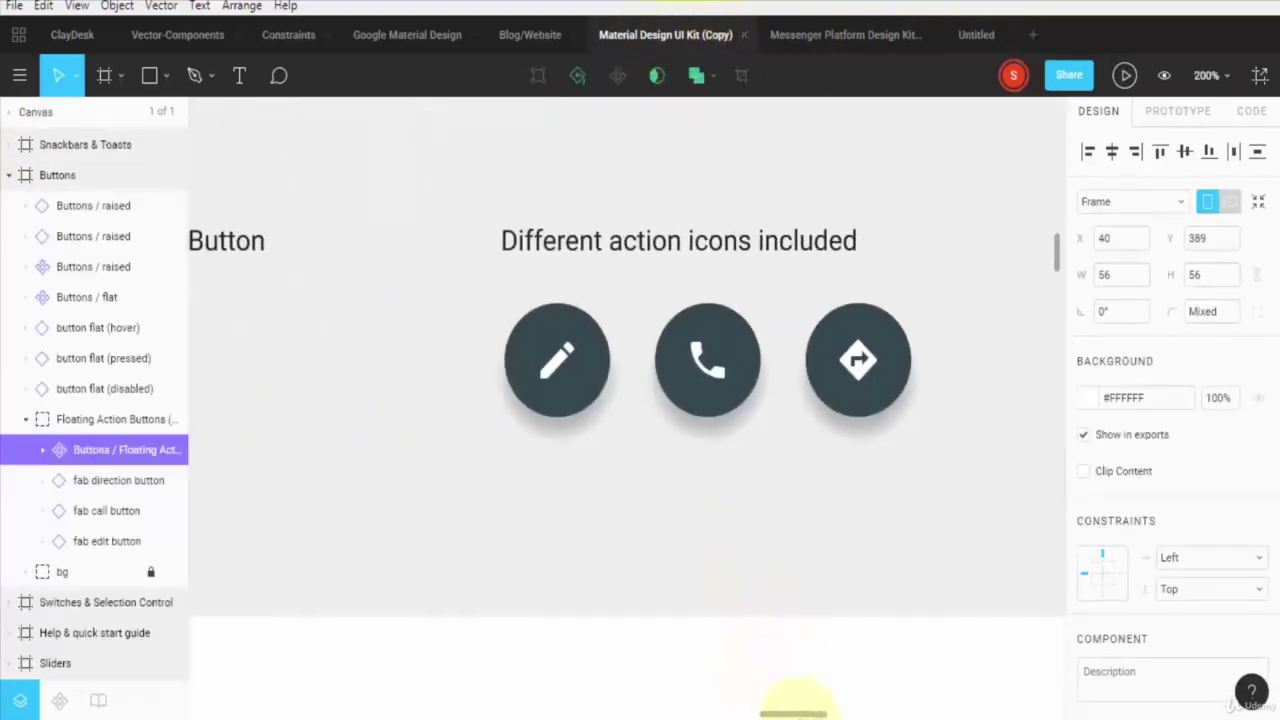
scroll(797, 700, right, 2)
mouse_move(806, 706)
mouse_down()
mouse_move(795, 706)
mouse_move(815, 706)
mouse_up()
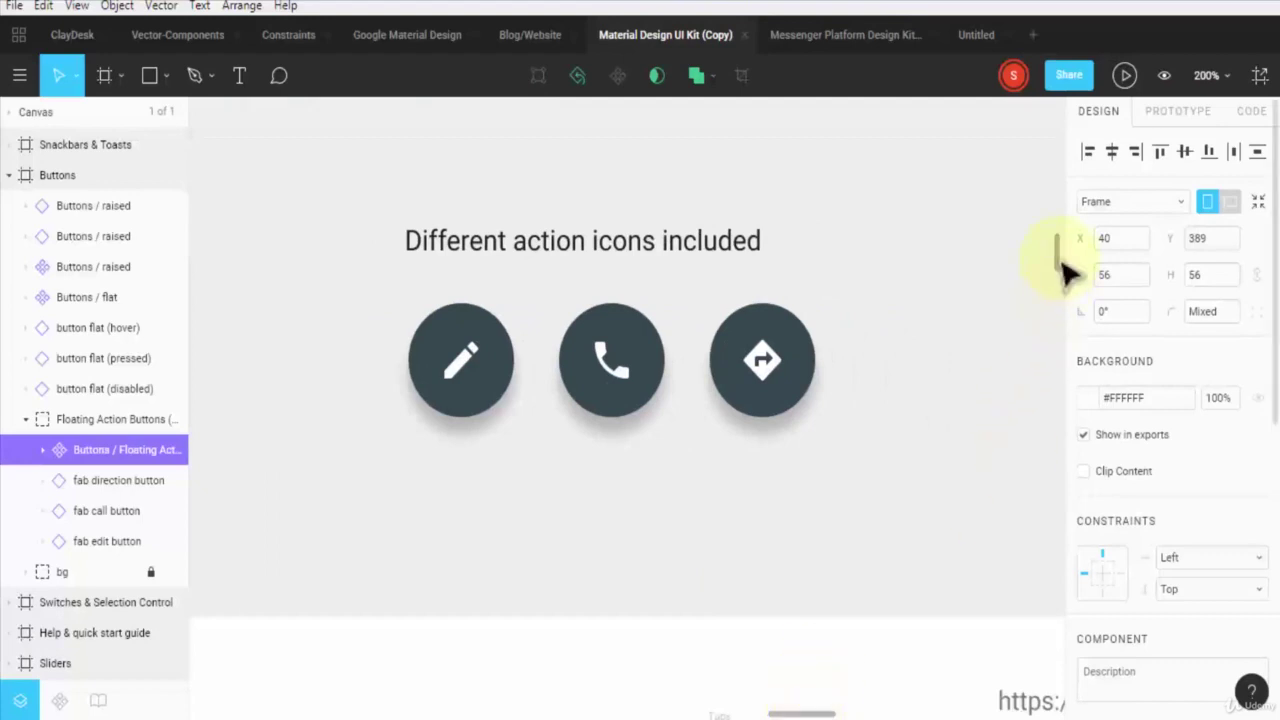
drag(1062, 271, 1063, 240)
click(527, 491)
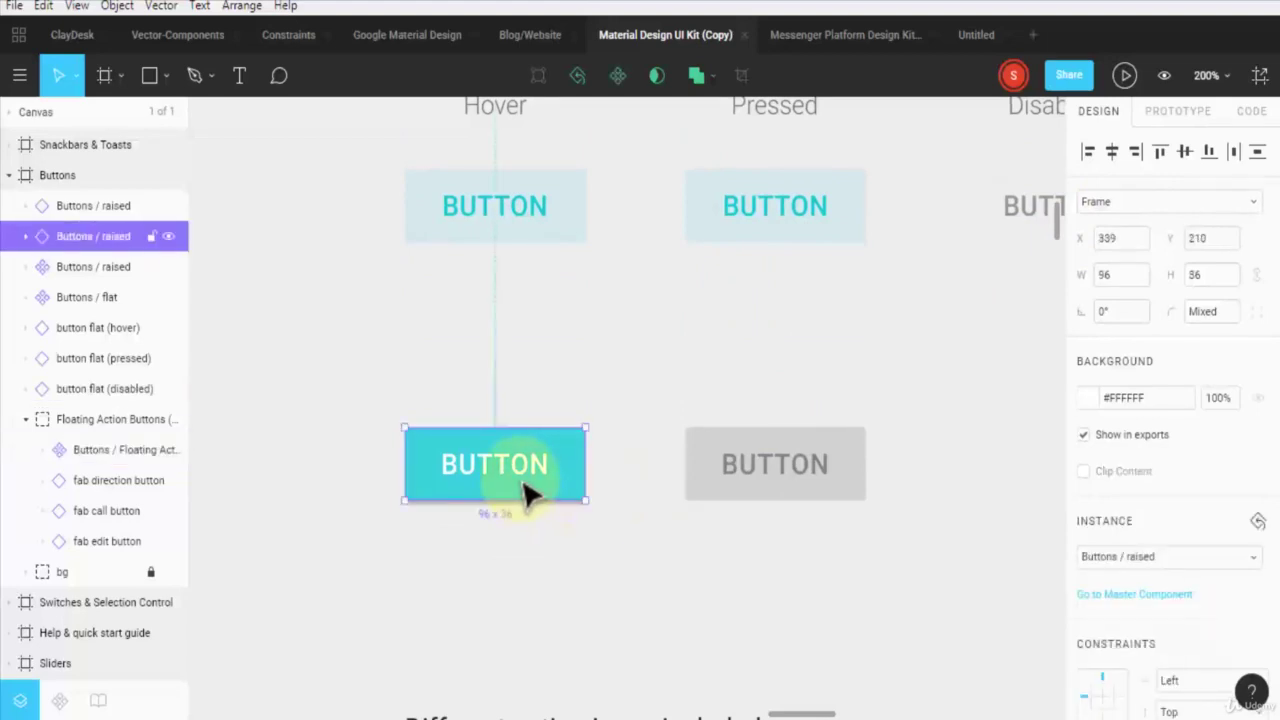
- Paste the 160 × 60 BUTTON into Untitled and centre it above the pink action button
click(975, 30)
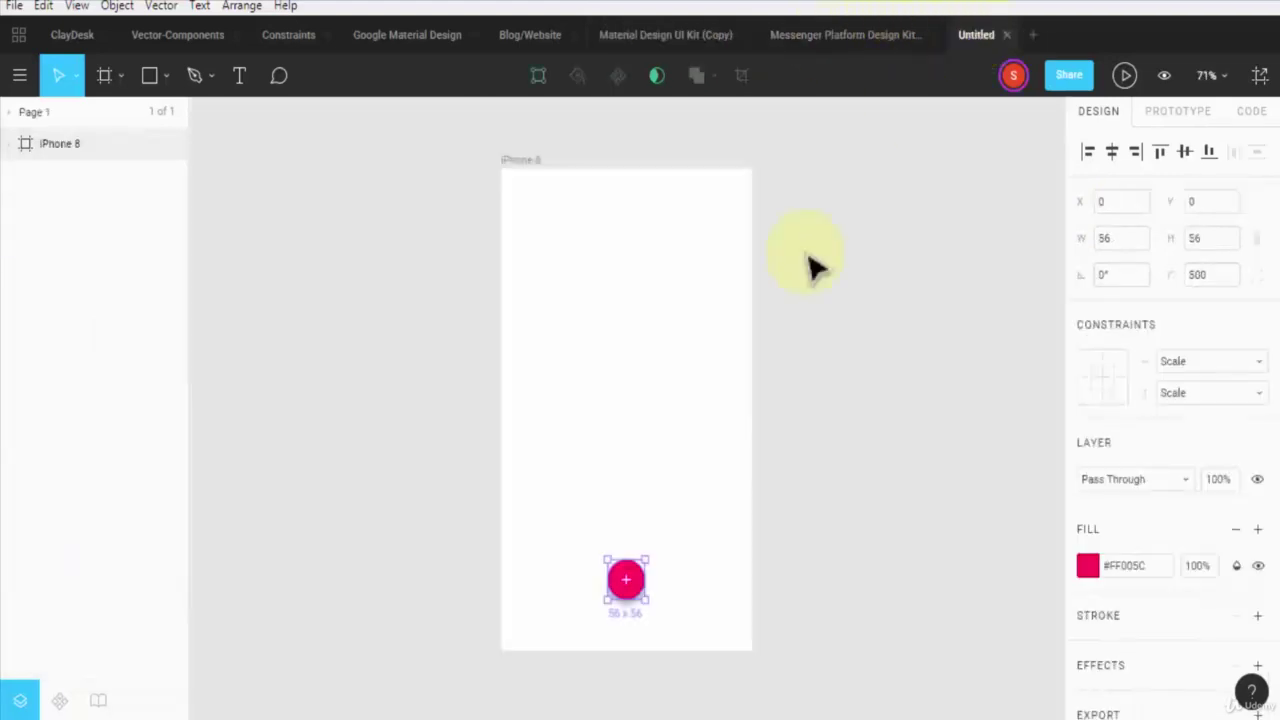
click(643, 493)
key(ctrl+v)
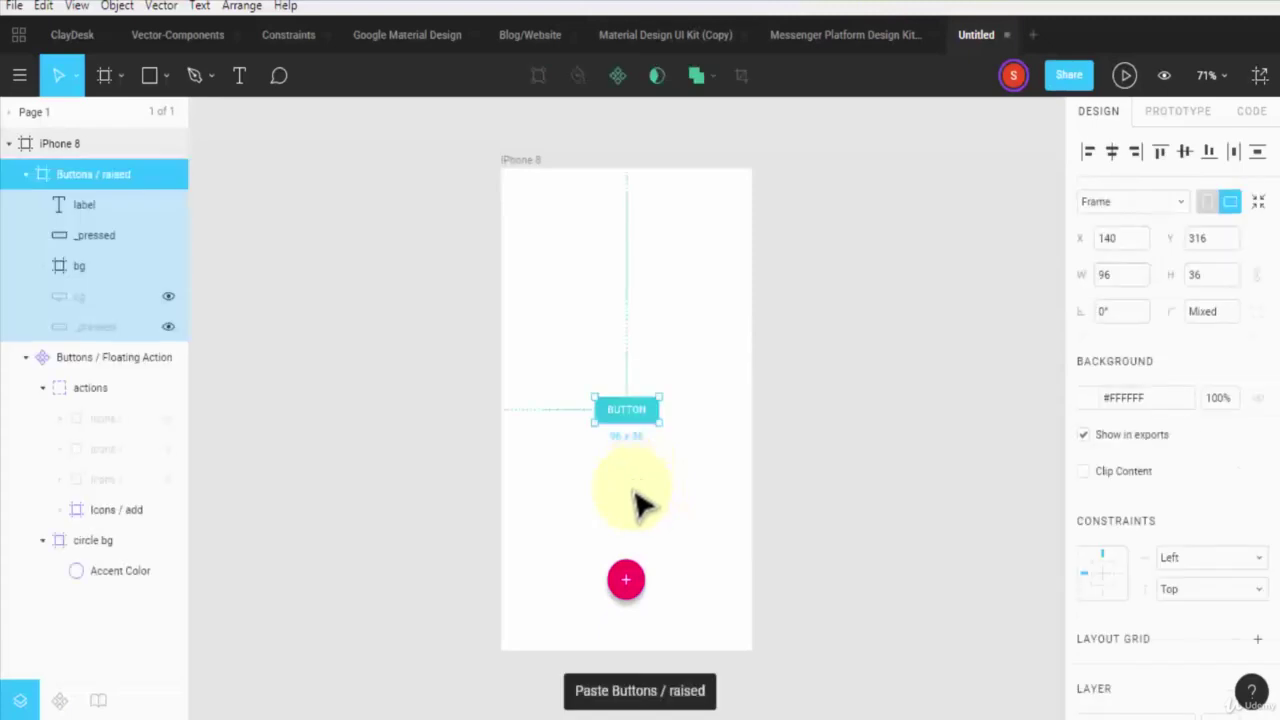
drag(620, 417, 683, 487)
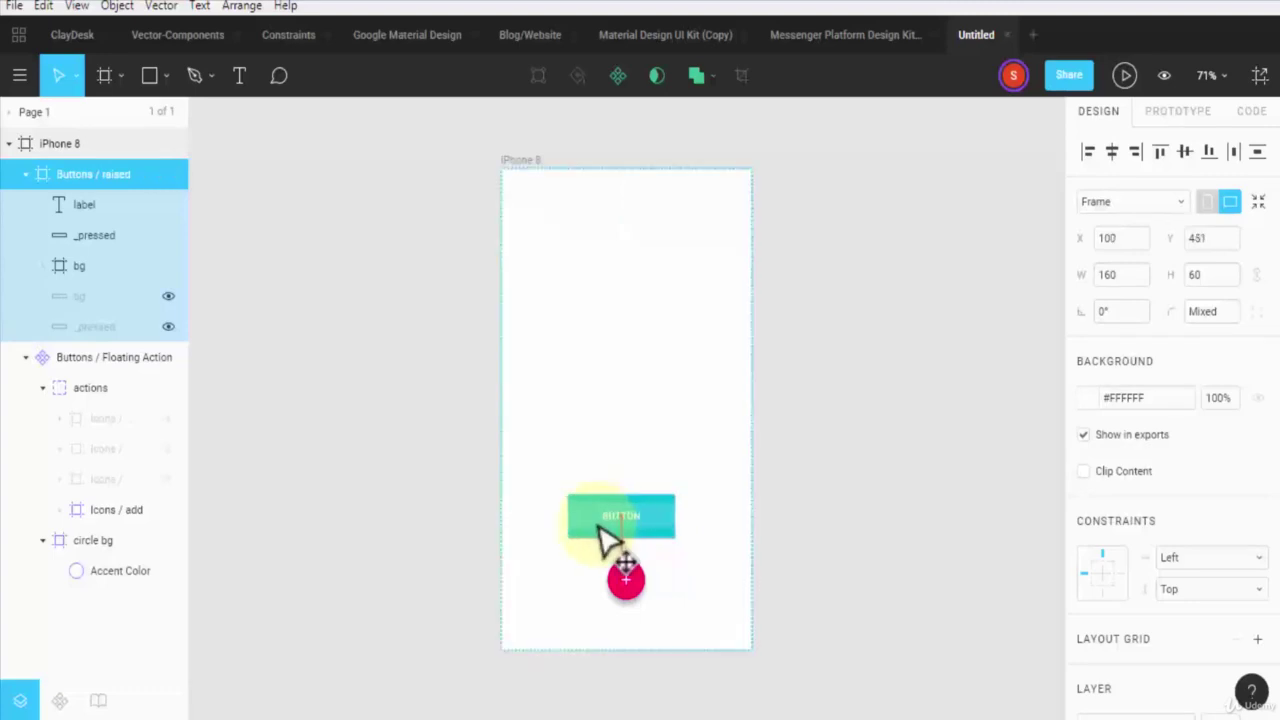
mouse_move(606, 537)
mouse_down()
mouse_move(618, 525)
mouse_move(606, 512)
mouse_up()
click(620, 448)
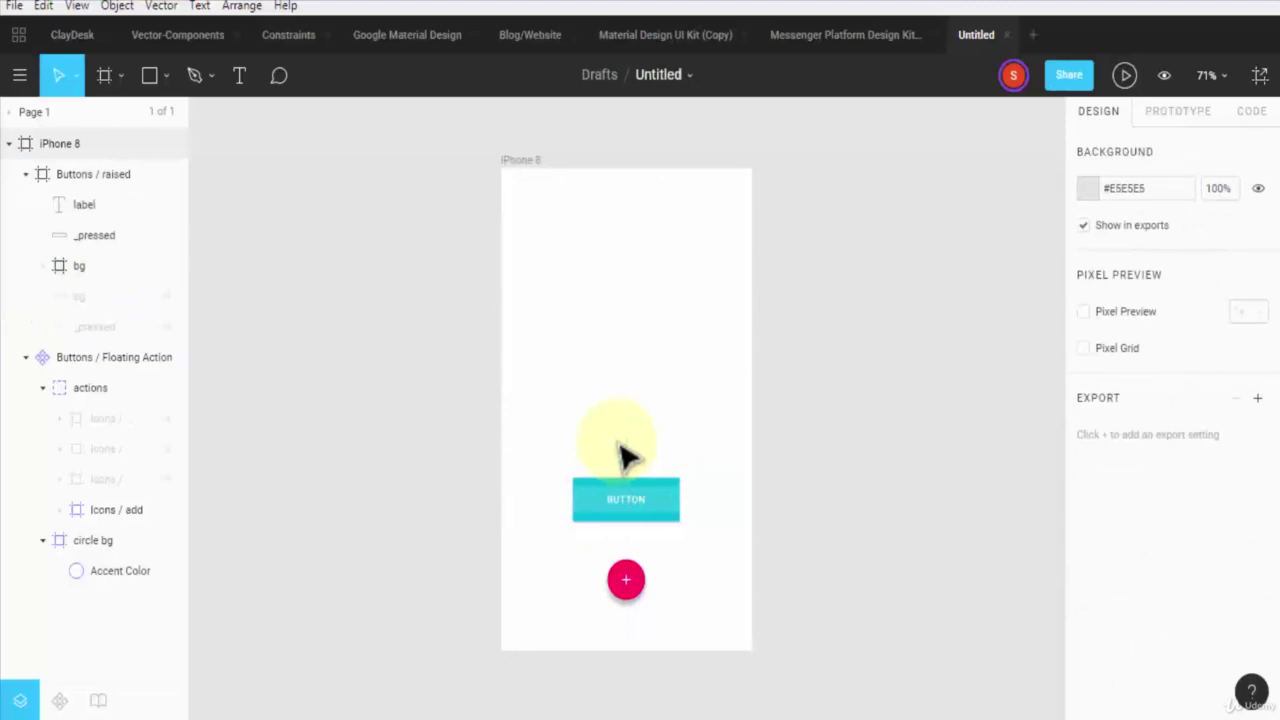
- In the Messenger Platform Design Kit, drag the iOS Container Root frame right to X 226, Y 1038
click(858, 36)
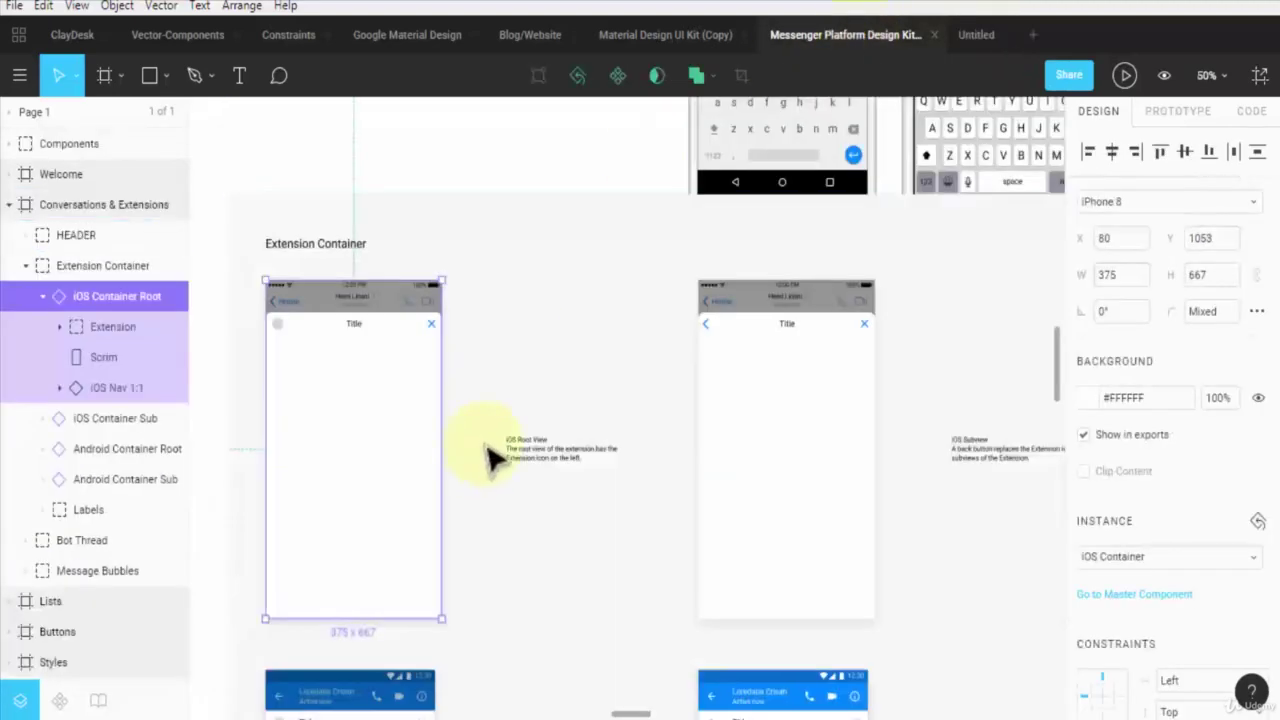
scroll(520, 420, up, 1)
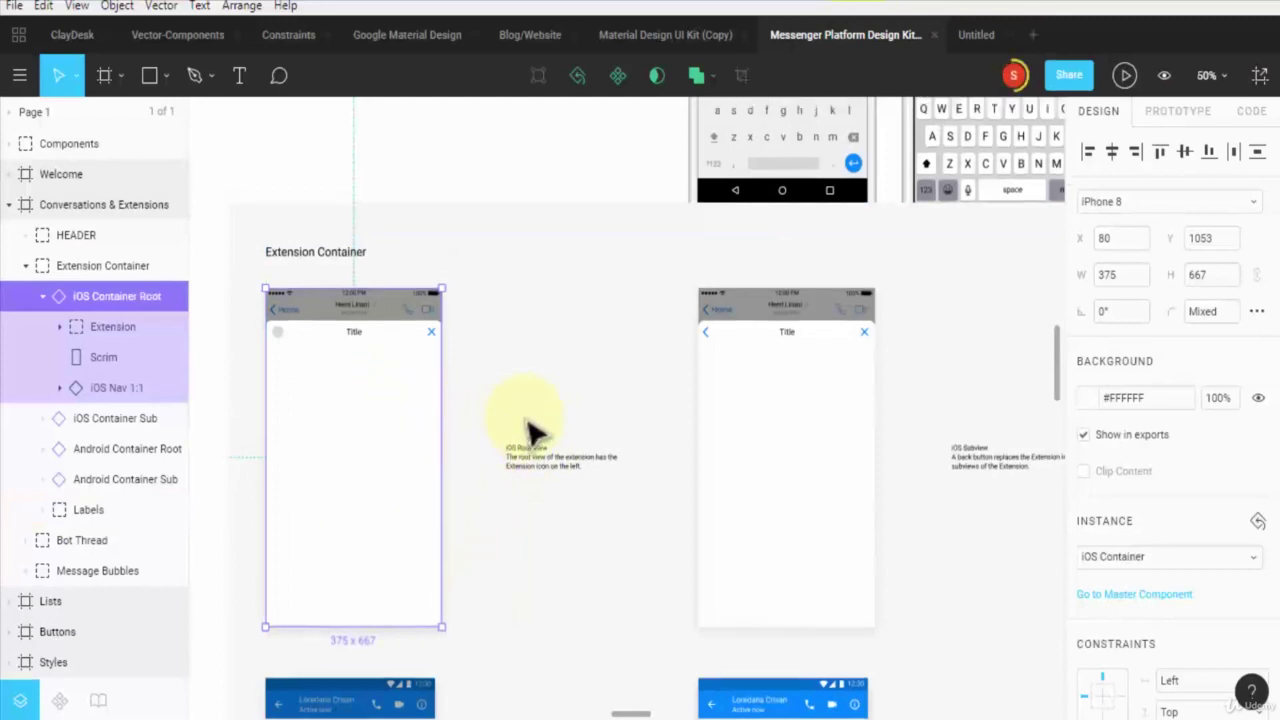
drag(380, 443, 428, 420)
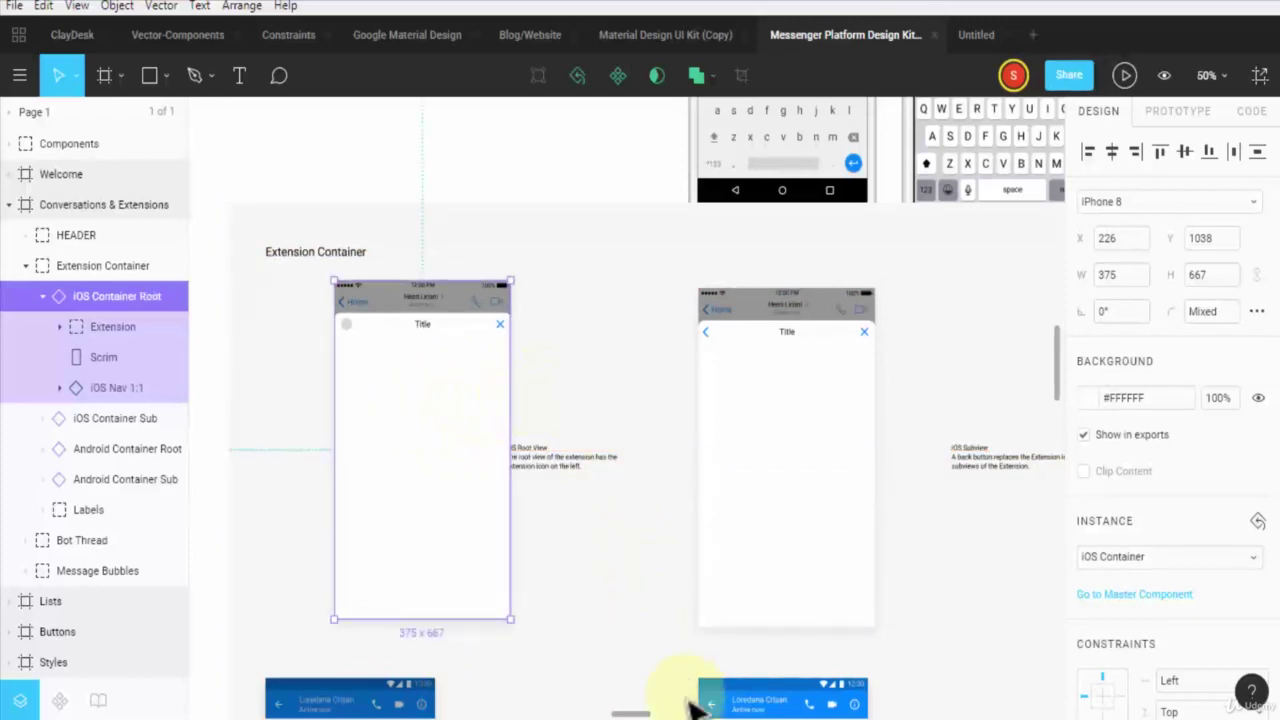
drag(637, 715, 629, 715)
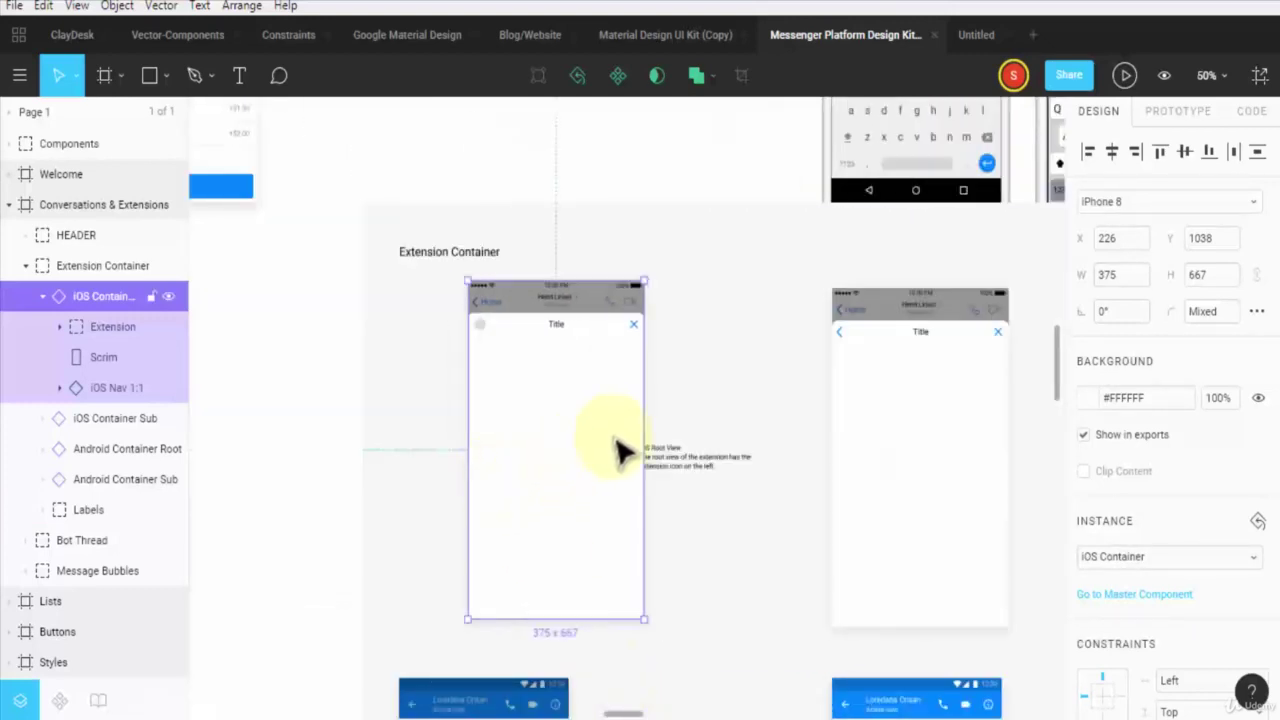
- Paste the iOS Container Root frame into Untitled beside the iPhone 8 frame
click(969, 37)
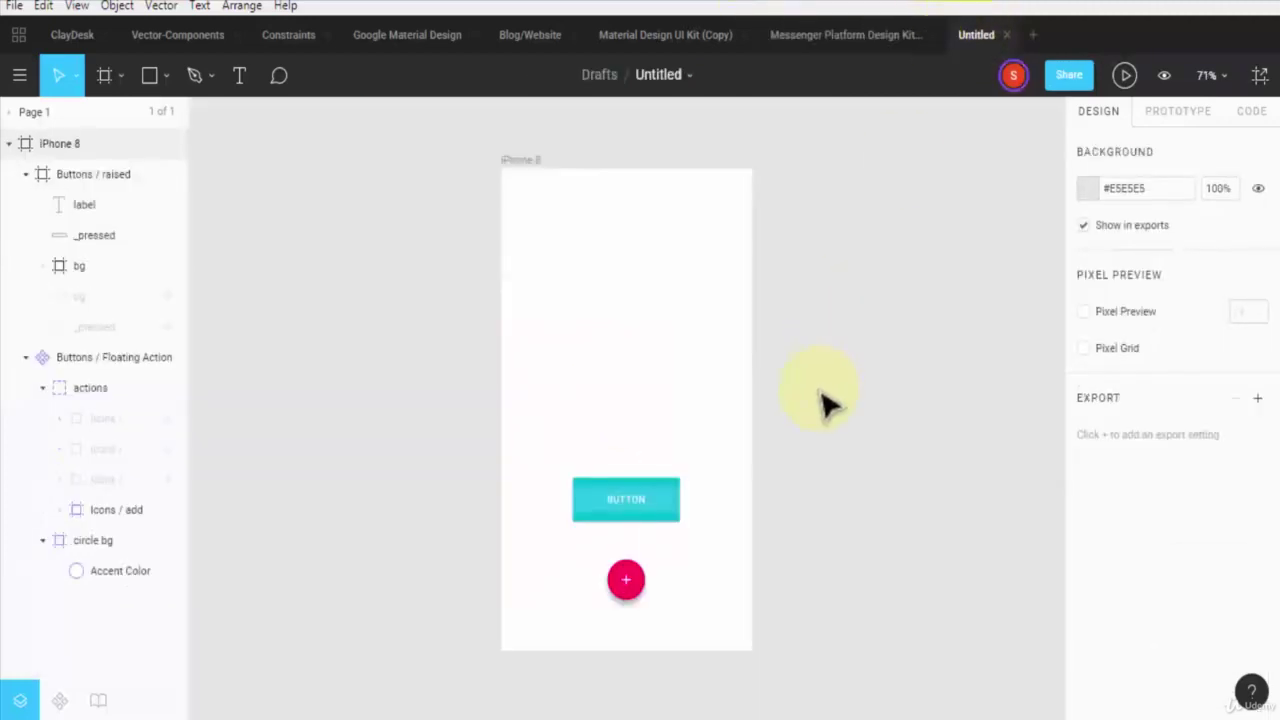
key(ctrl+v)
drag(637, 377, 890, 378)
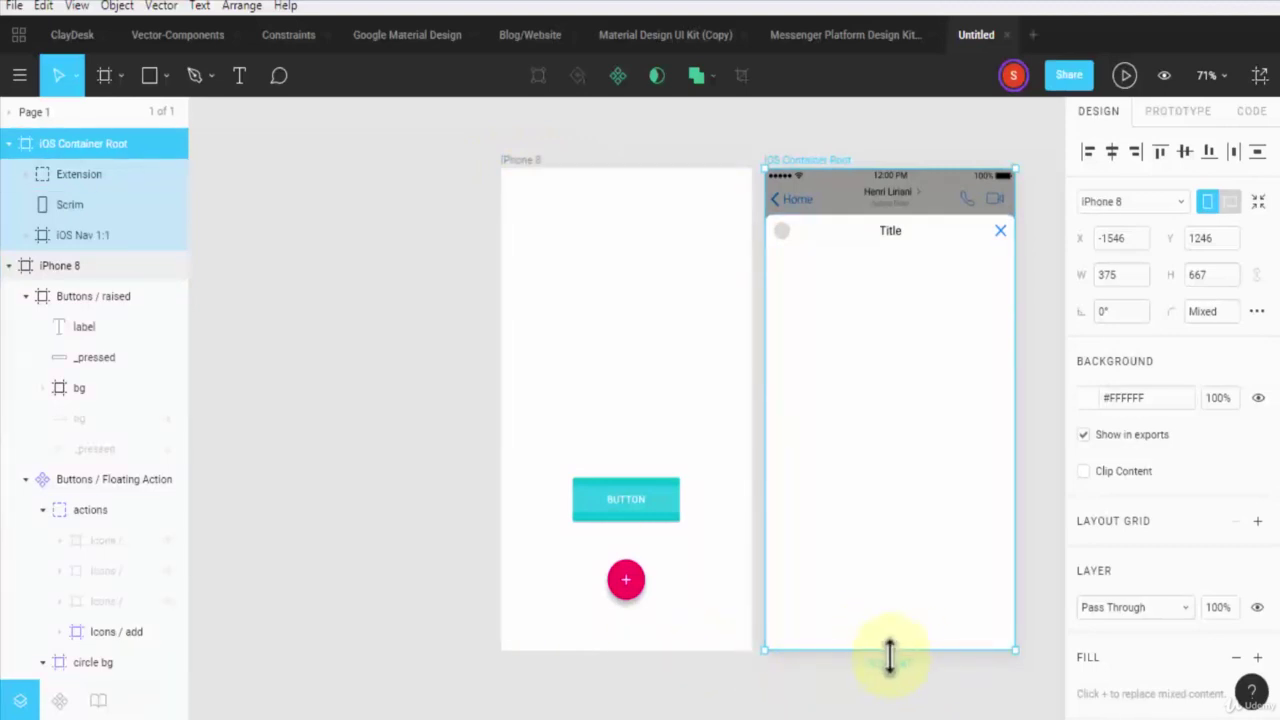
- Zoom in on the BUTTON and select the iOS Container Root and iPhone 8 frames to compare
key(ctrl+plus)
scroll(735, 545, down, 5)
drag(645, 716, 980, 714)
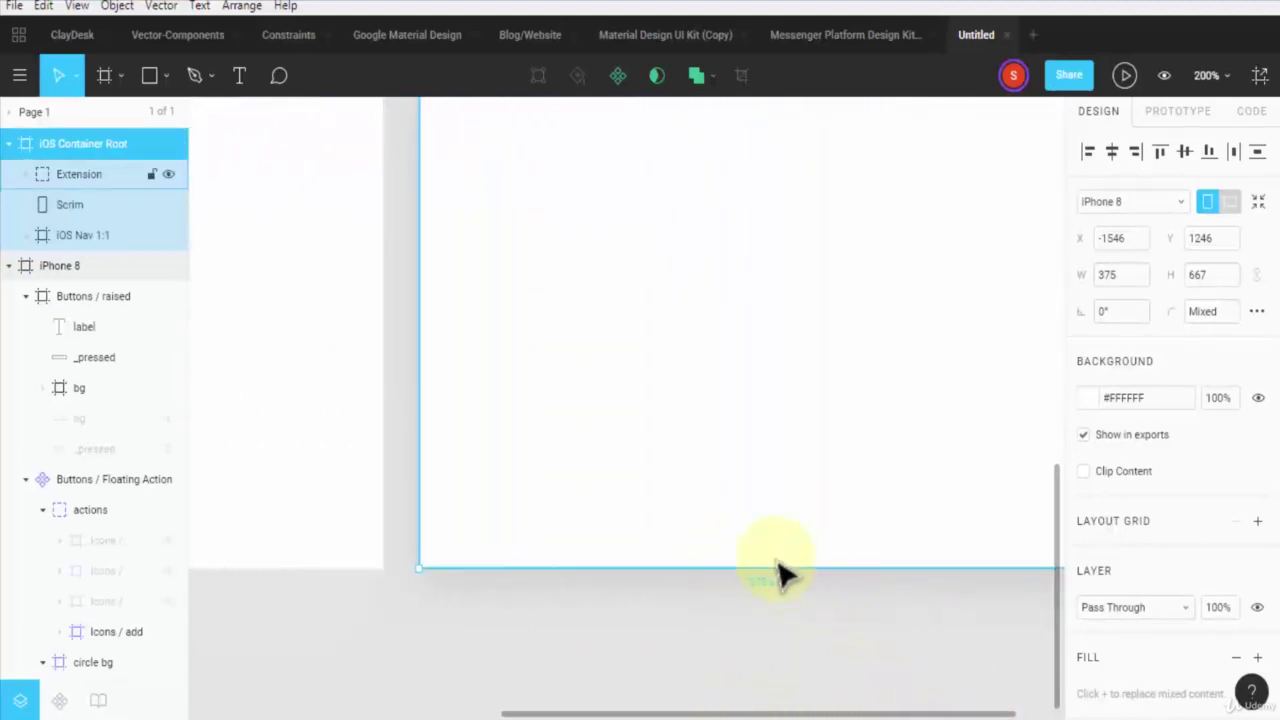
drag(762, 715, 500, 537)
click(405, 637)
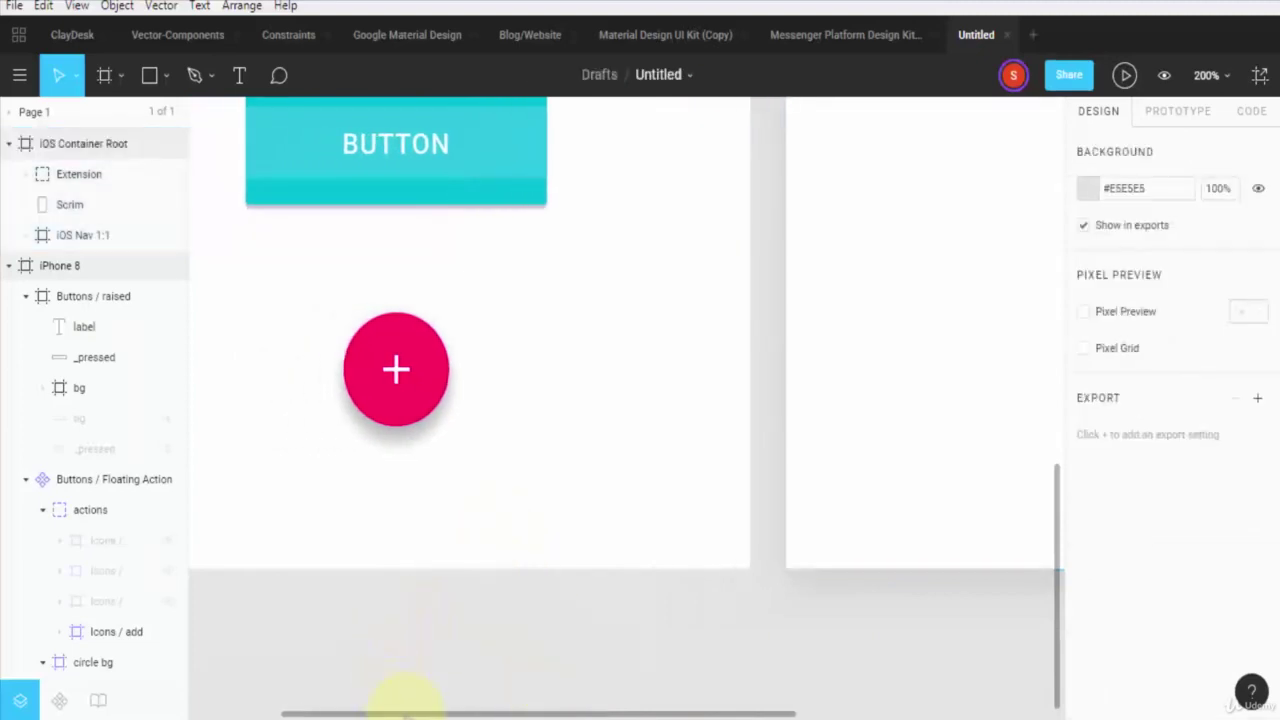
drag(400, 710, 302, 692)
click(73, 147)
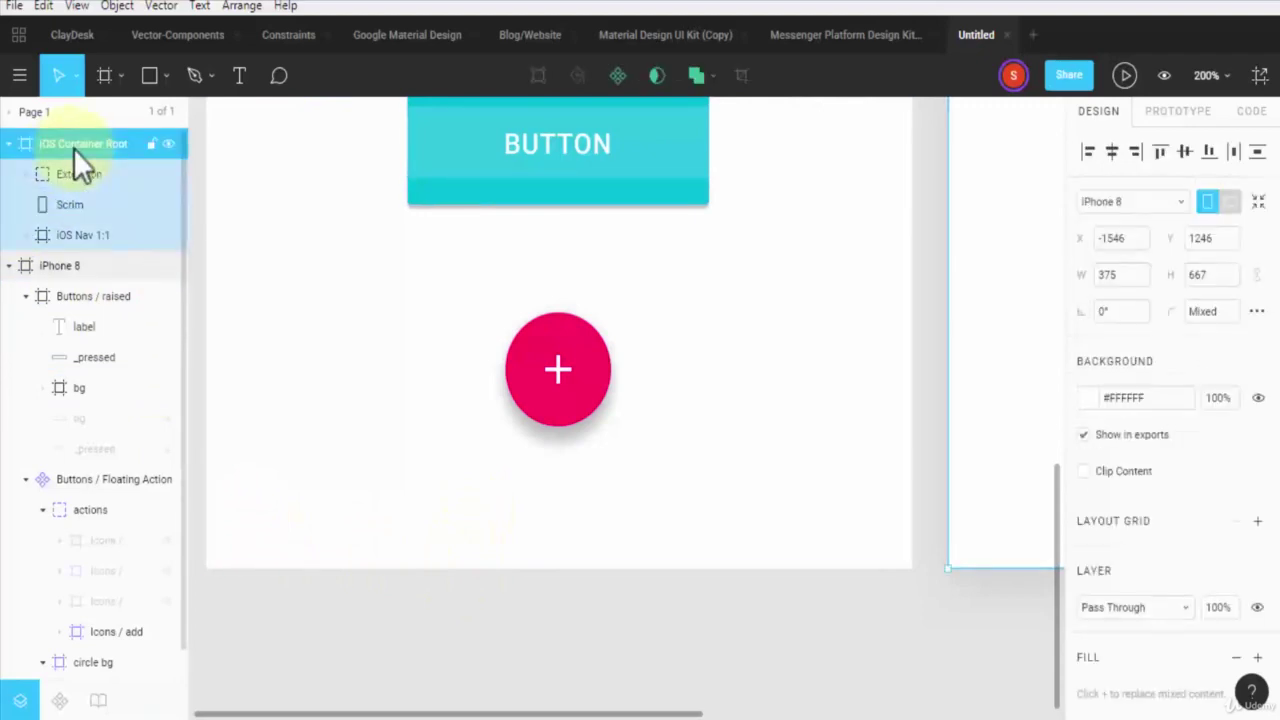
click(62, 267)
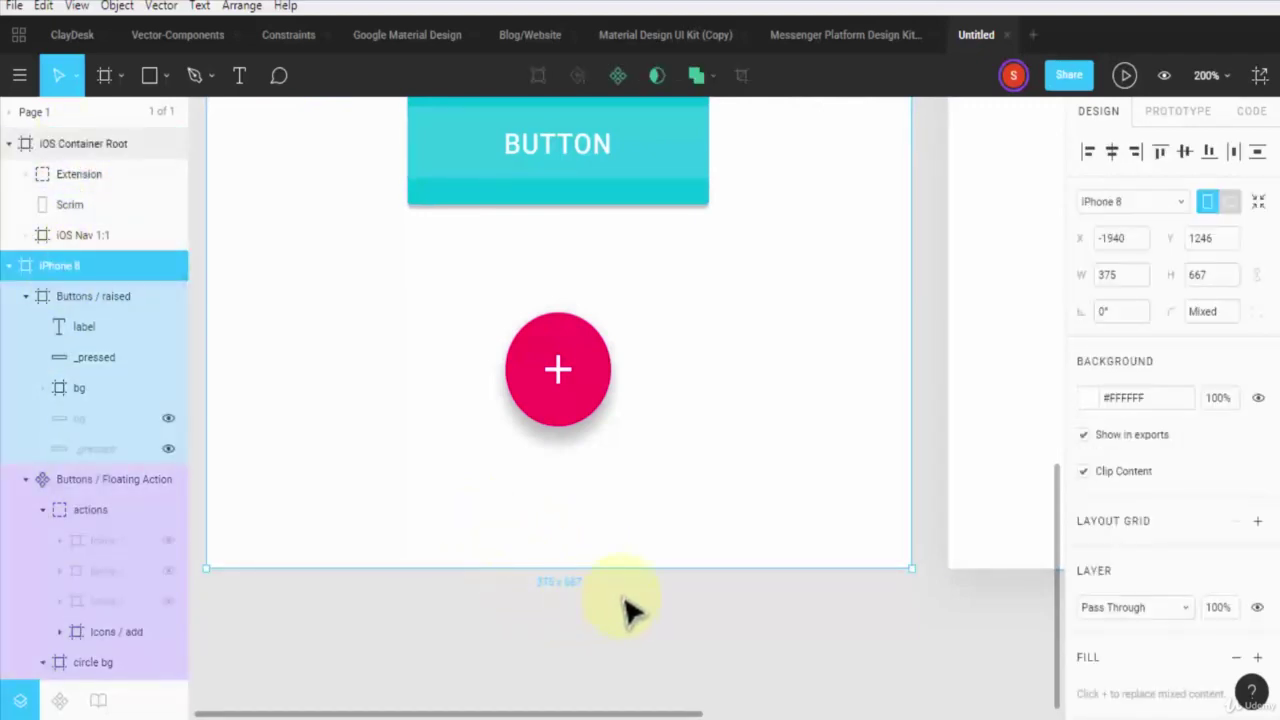
- Zoom out and back to 100%, then select the container's Extension group and whole frame
key(minus)
key(minus)
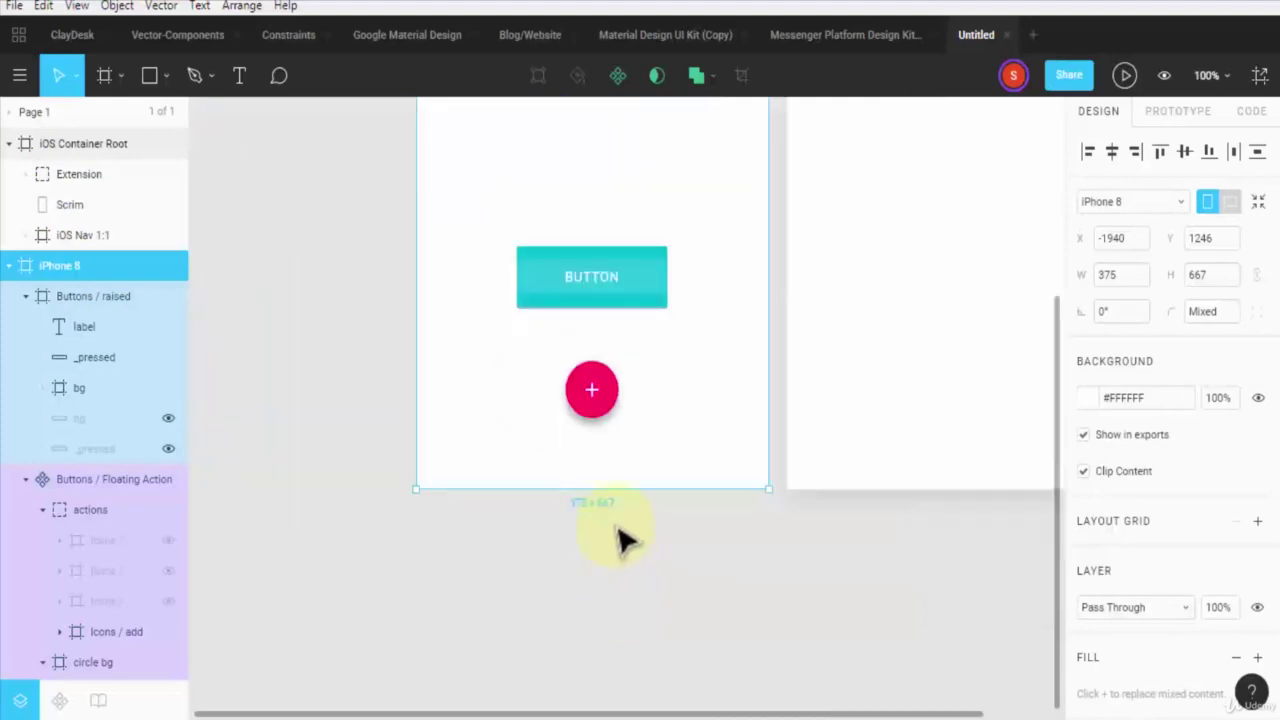
scroll(990, 440, up, 1)
key(plus)
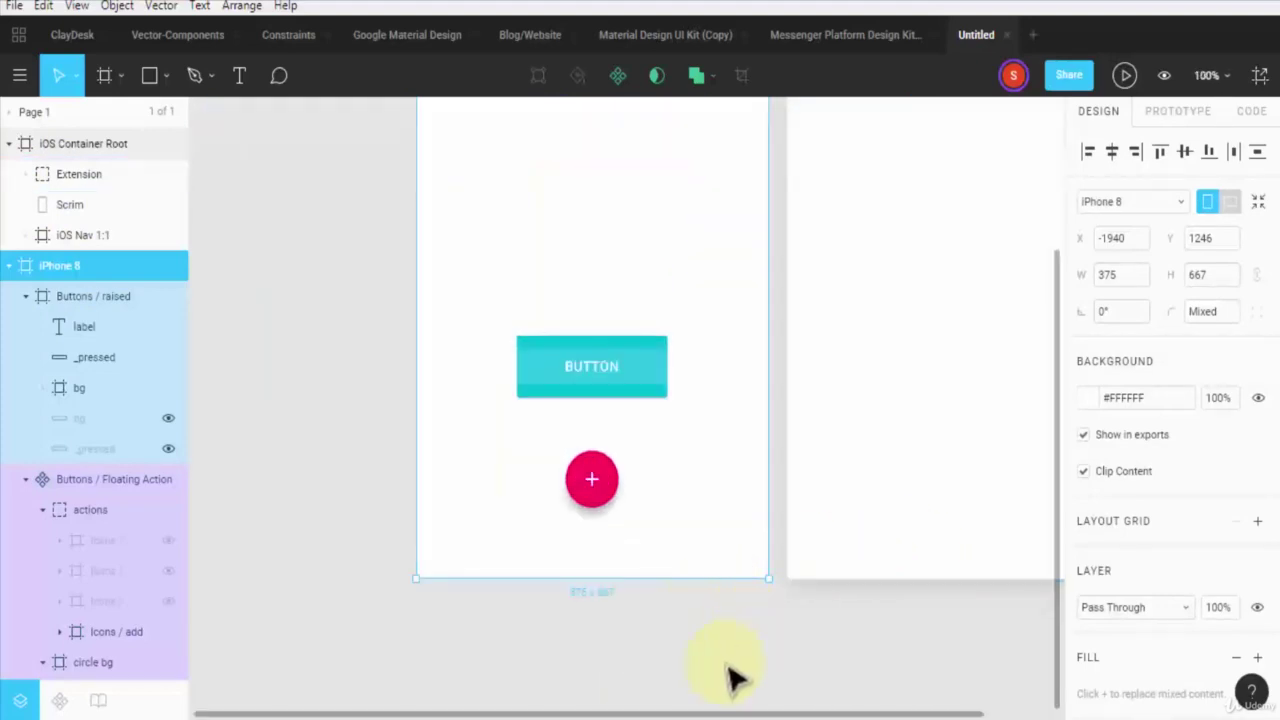
drag(730, 716, 871, 694)
scroll(680, 615, up, 2)
scroll(680, 615, up, 5)
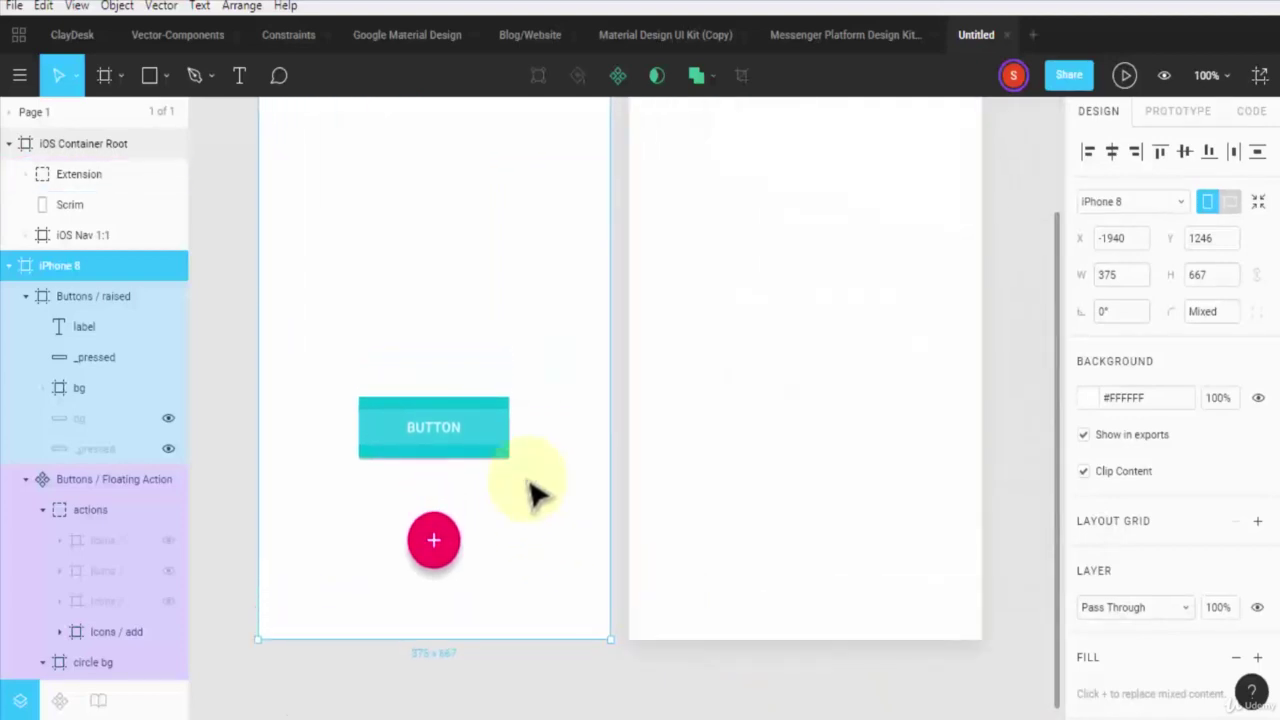
click(780, 360)
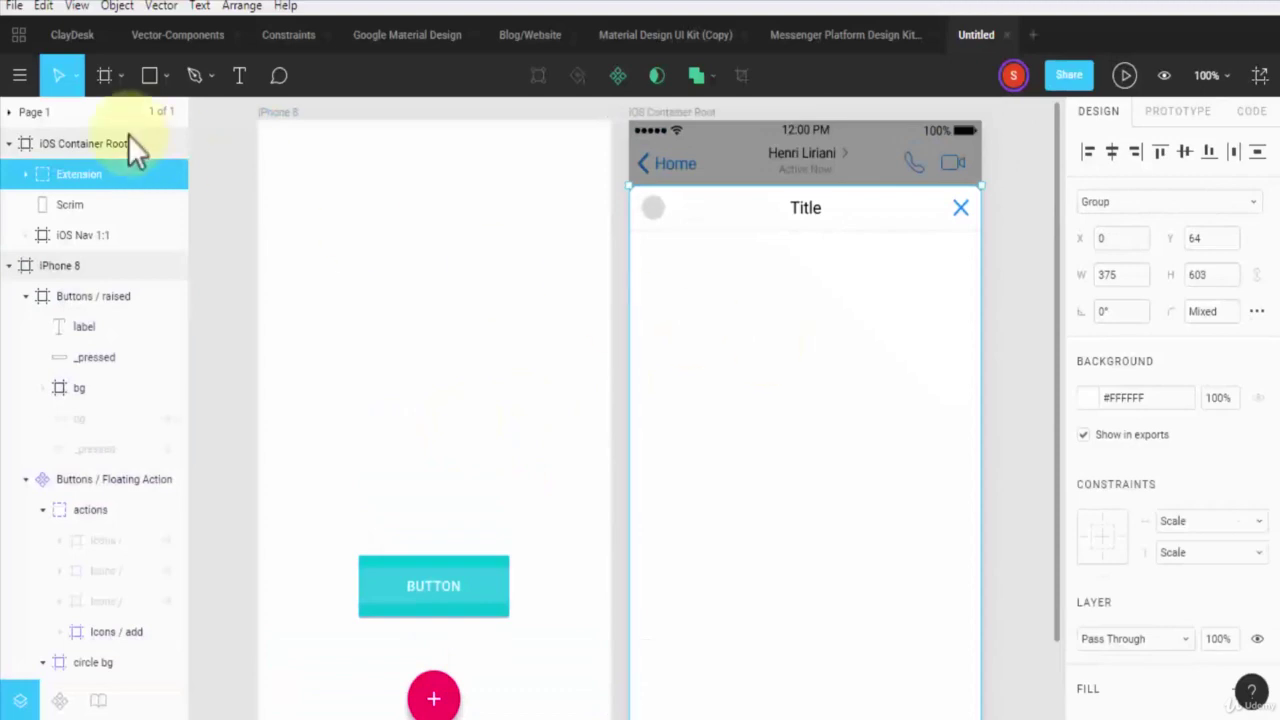
click(70, 146)
- Delete the pasted iOS Container Root frame, leaving only iPhone 8, and show the shape tools list
key(Delete)
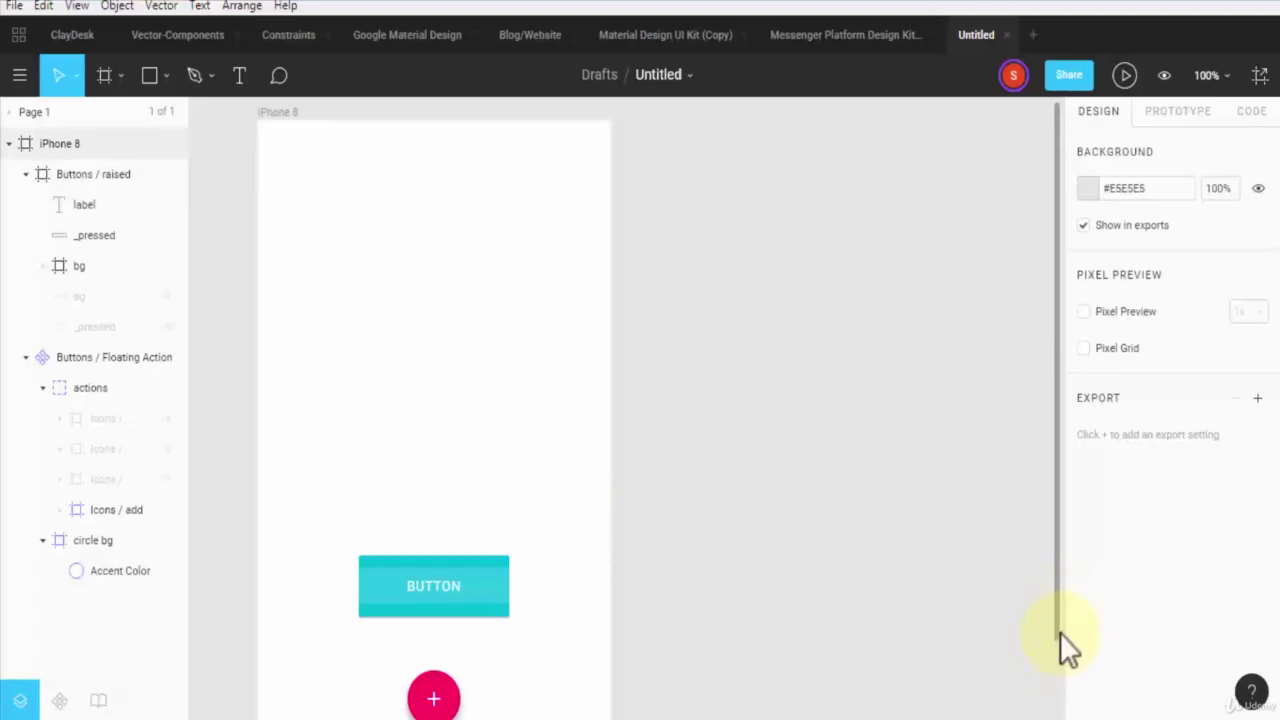
scroll(1063, 666, down, 2)
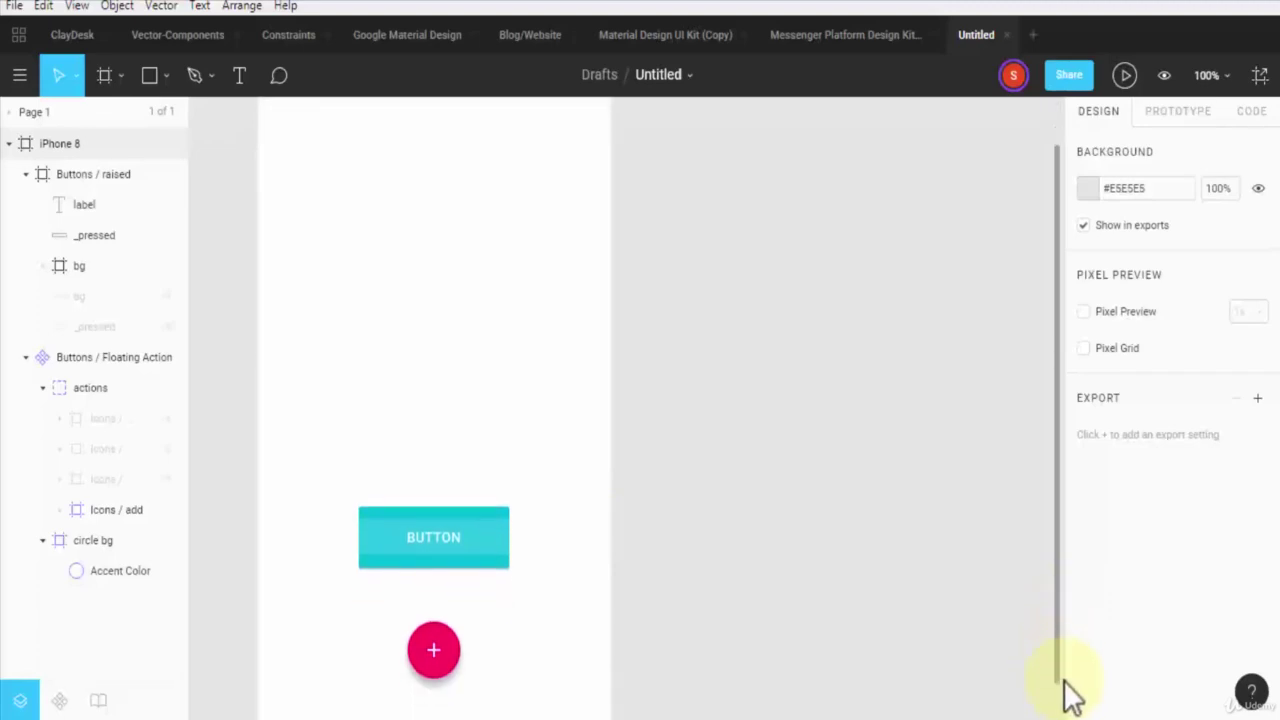
scroll(1068, 710, down, 1)
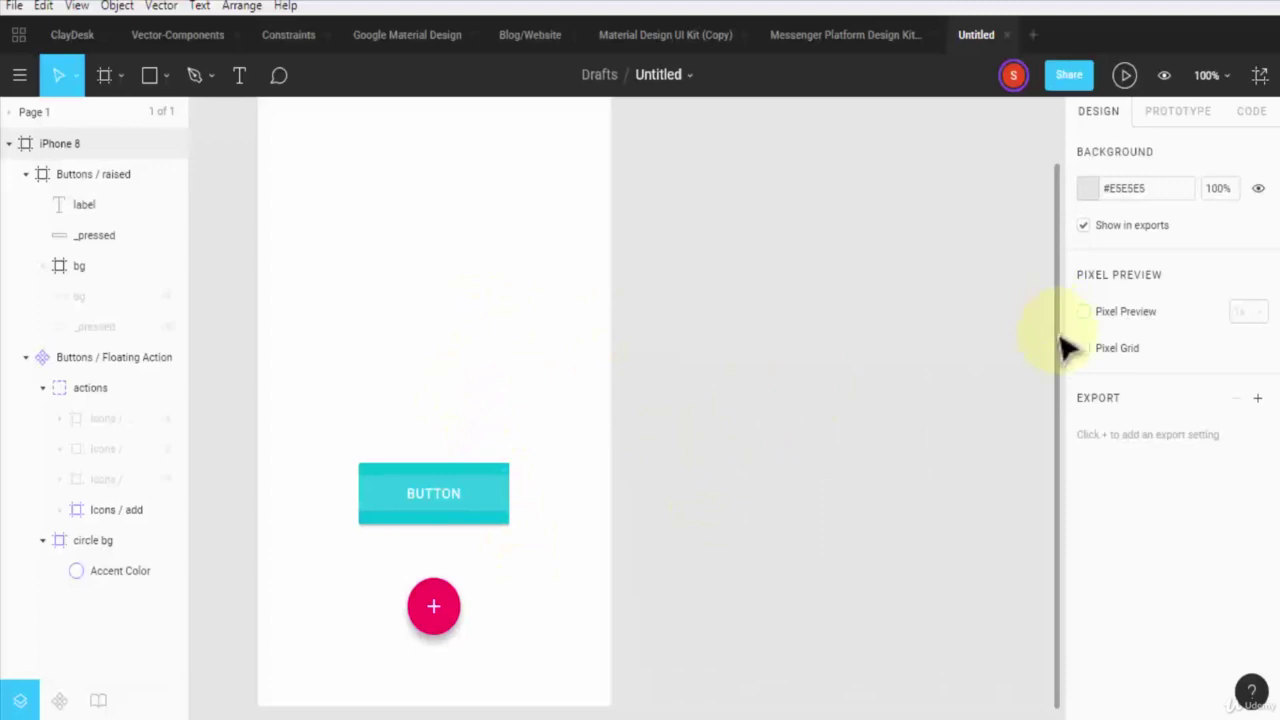
scroll(1063, 320, up, 3)
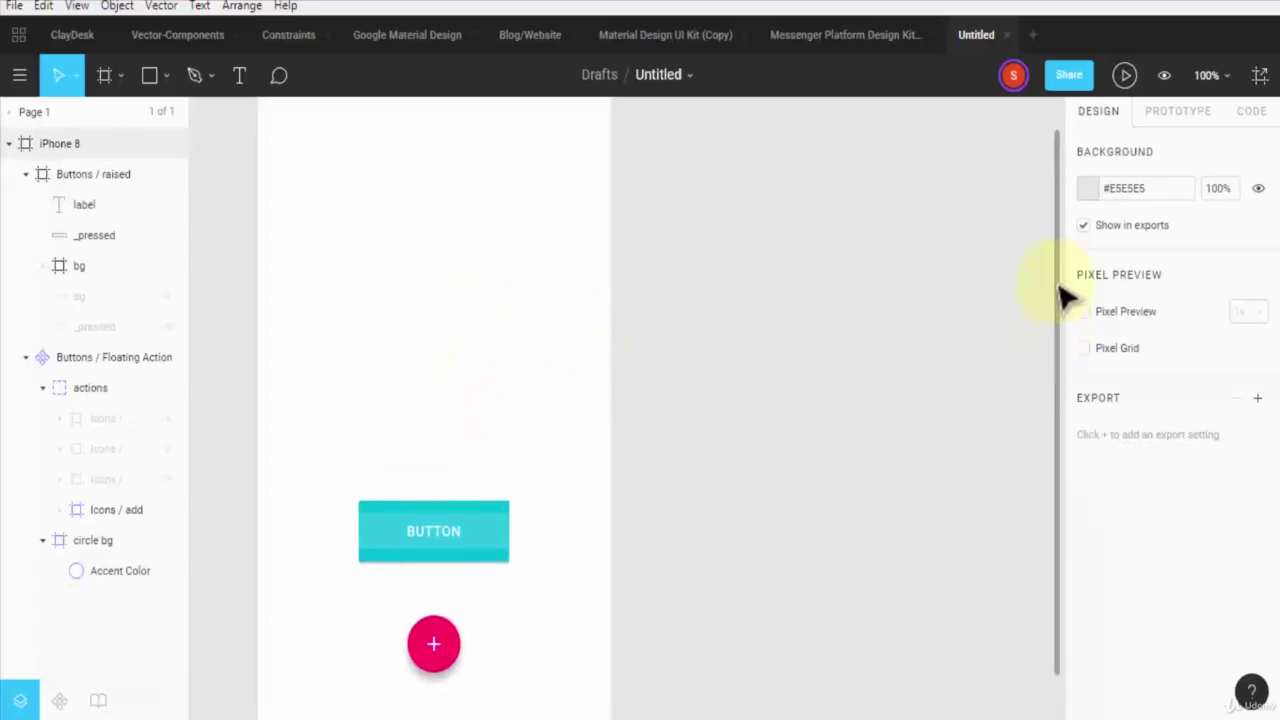
click(169, 79)
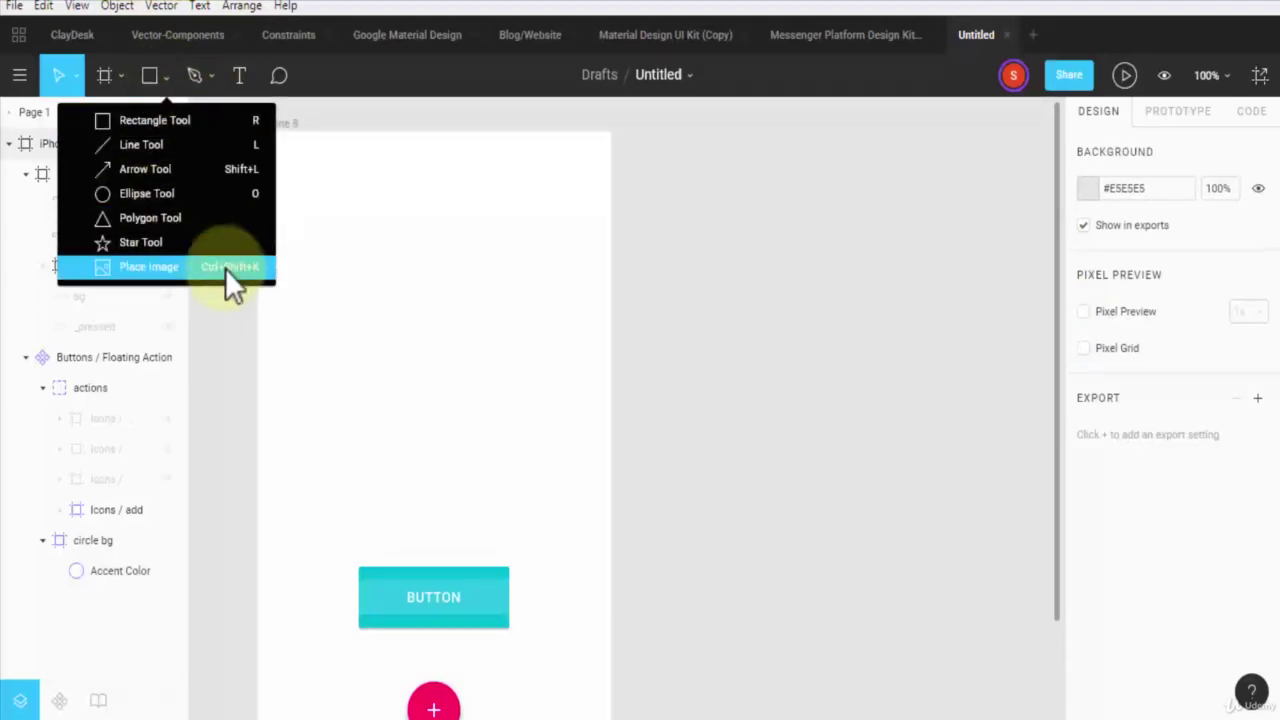
- Choose Place Image and load 518071-background-hd_xO1TwRc.jpg from the Stock Photos folder
click(150, 267)
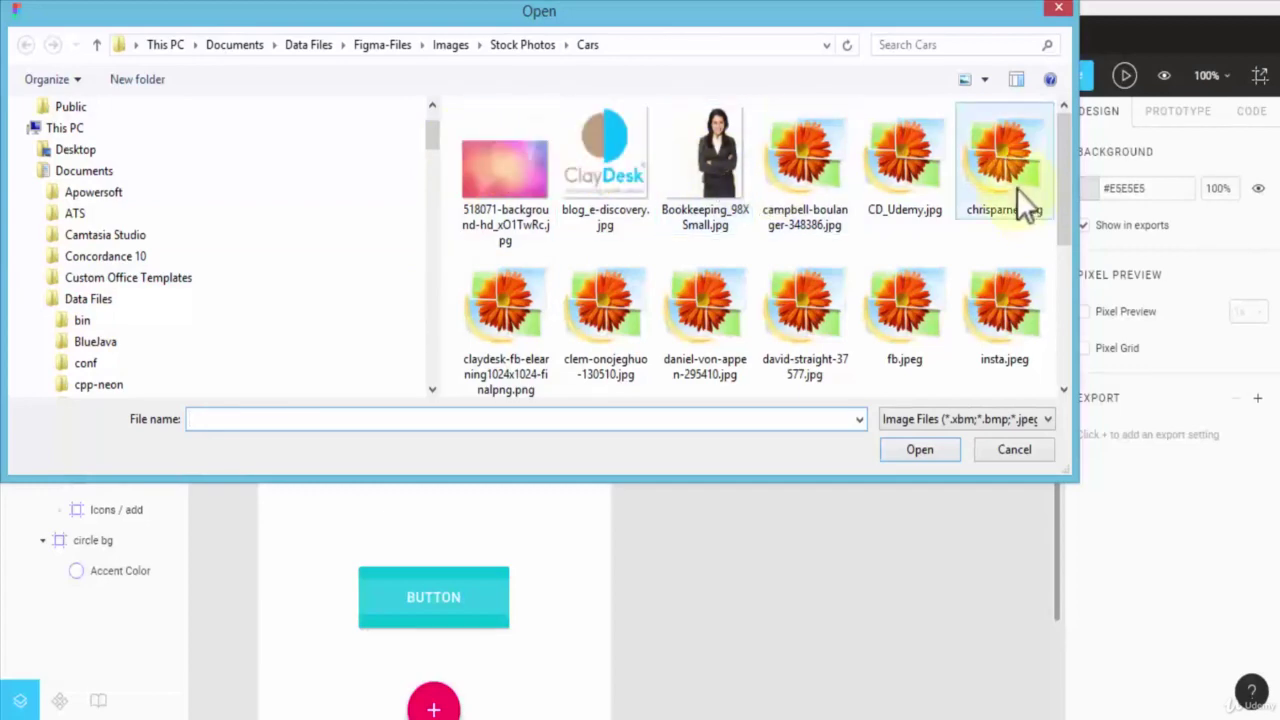
mouse_move(1067, 217)
mouse_down()
mouse_move(1071, 305)
mouse_move(1060, 226)
mouse_up()
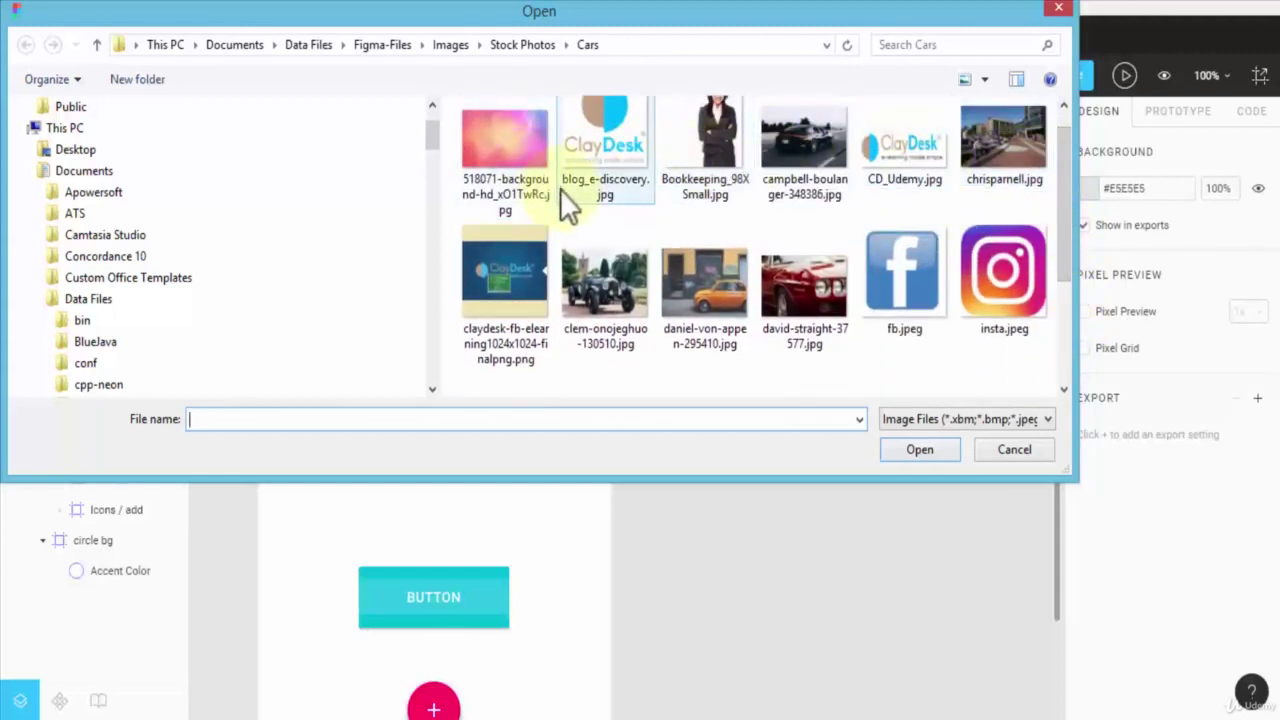
double_click(487, 142)
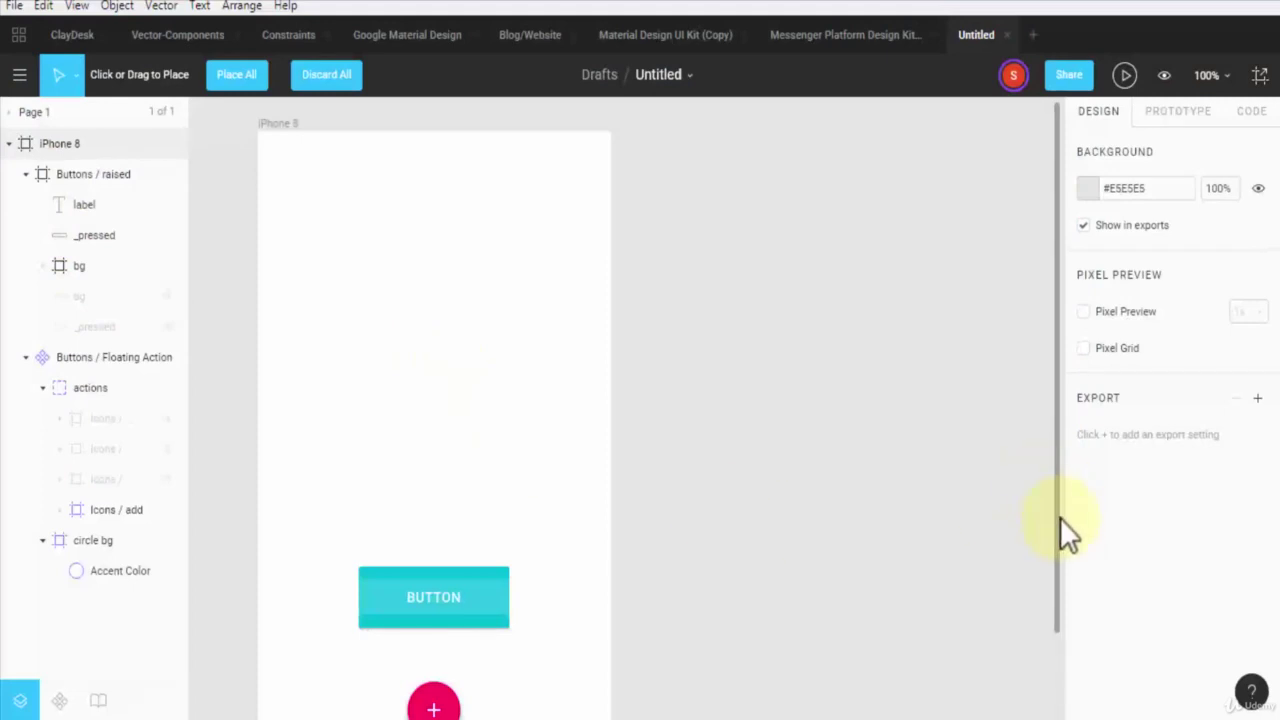
scroll(1060, 517, down, 1)
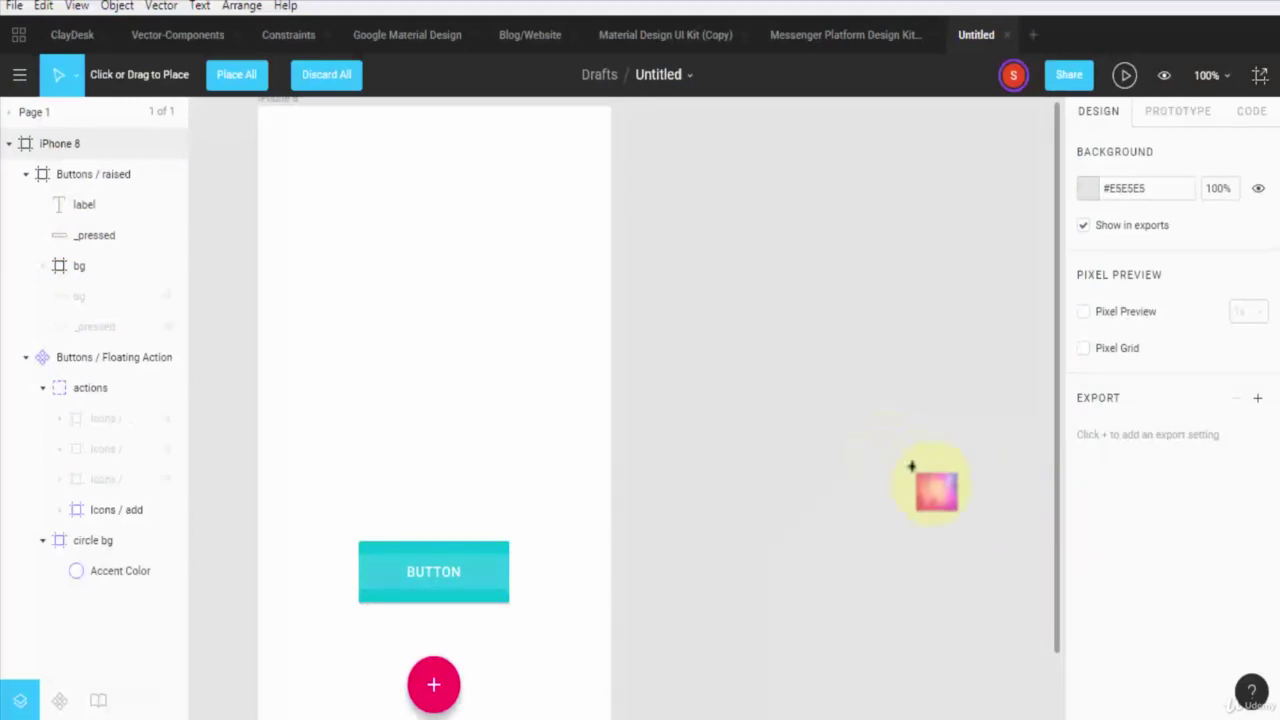
- Place the background image in the iPhone 8 frame and size it to 375 × 449 at the top
click(358, 268)
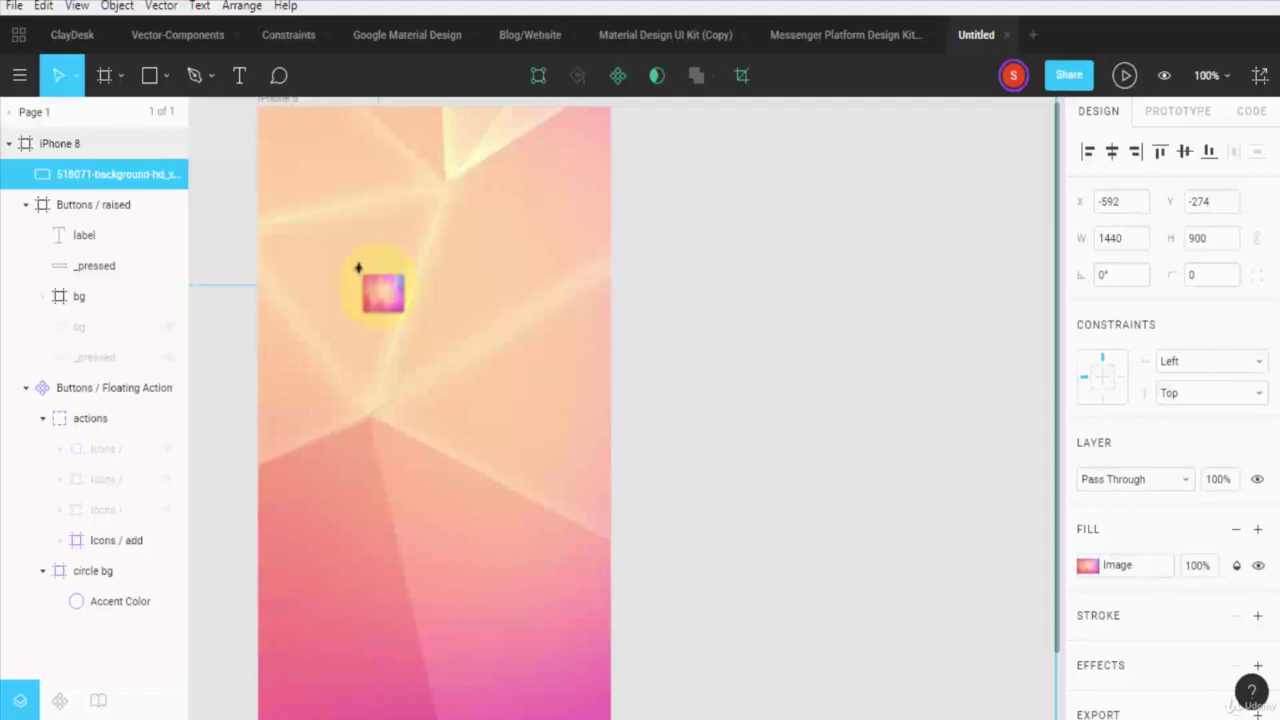
drag(358, 268, 383, 293)
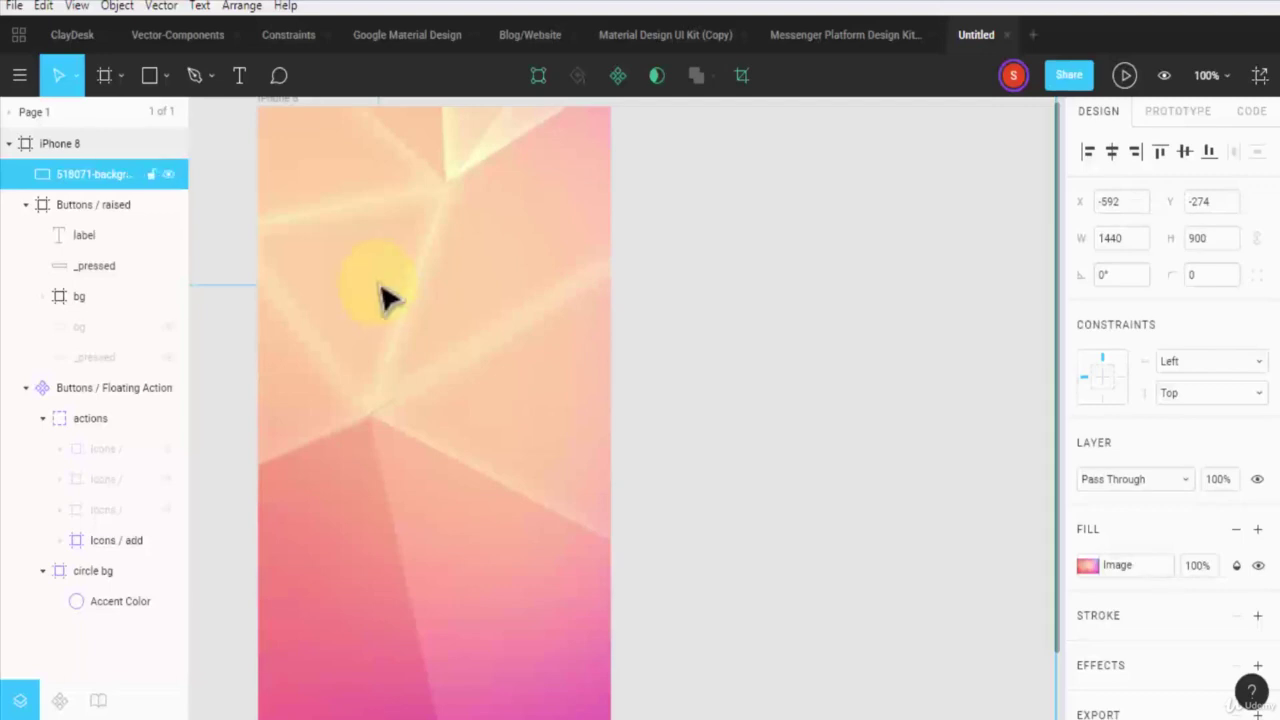
key(minus)
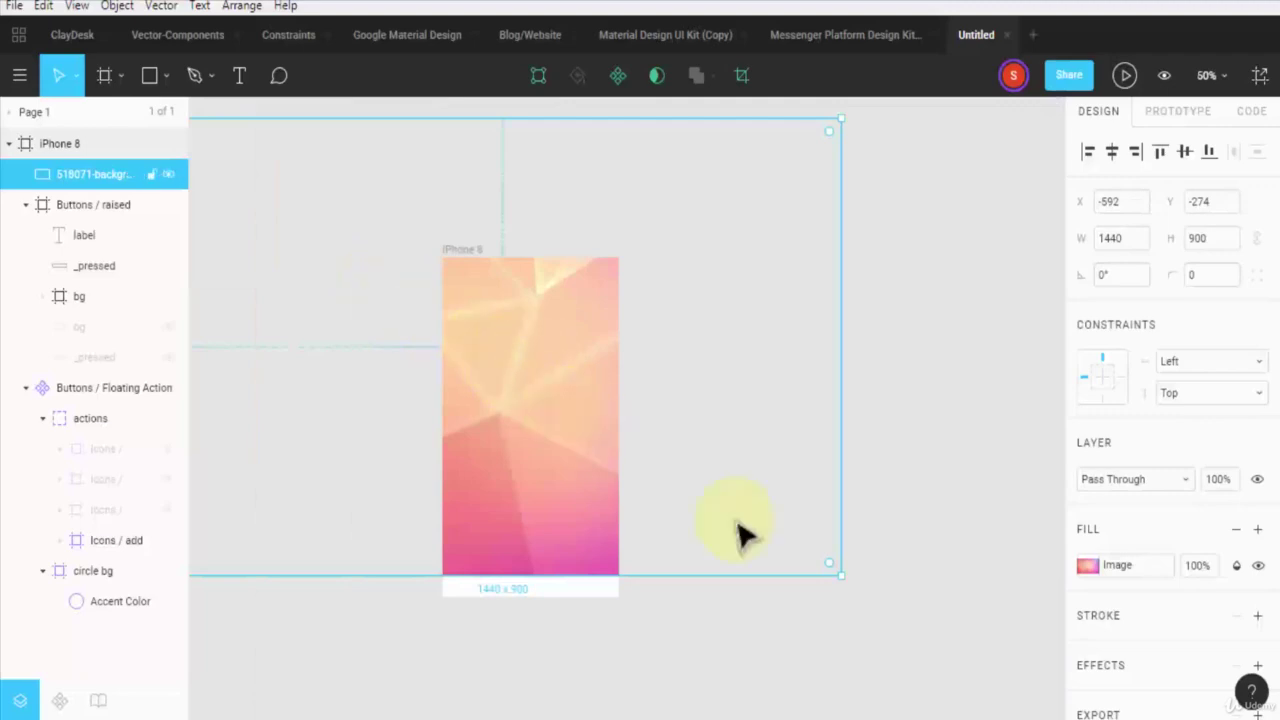
drag(841, 575, 597, 490)
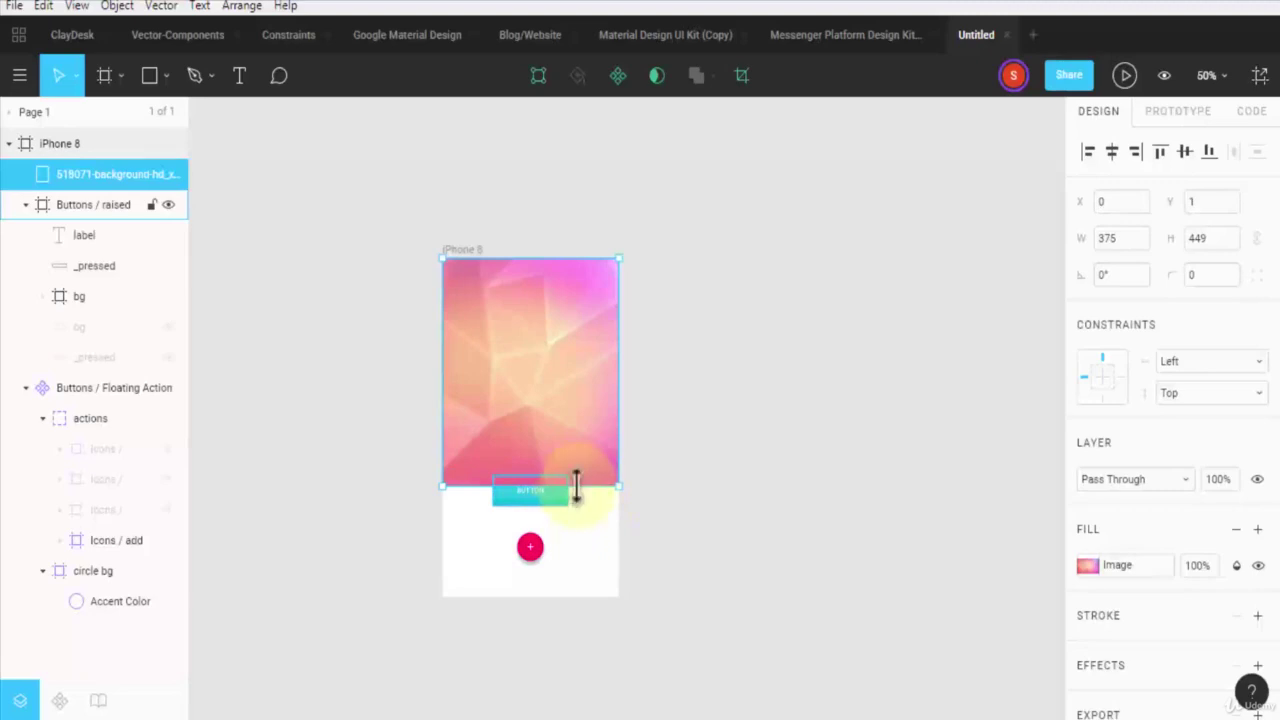
- Bring the BUTTON group to the front and delete the red floating action button
right_click(537, 495)
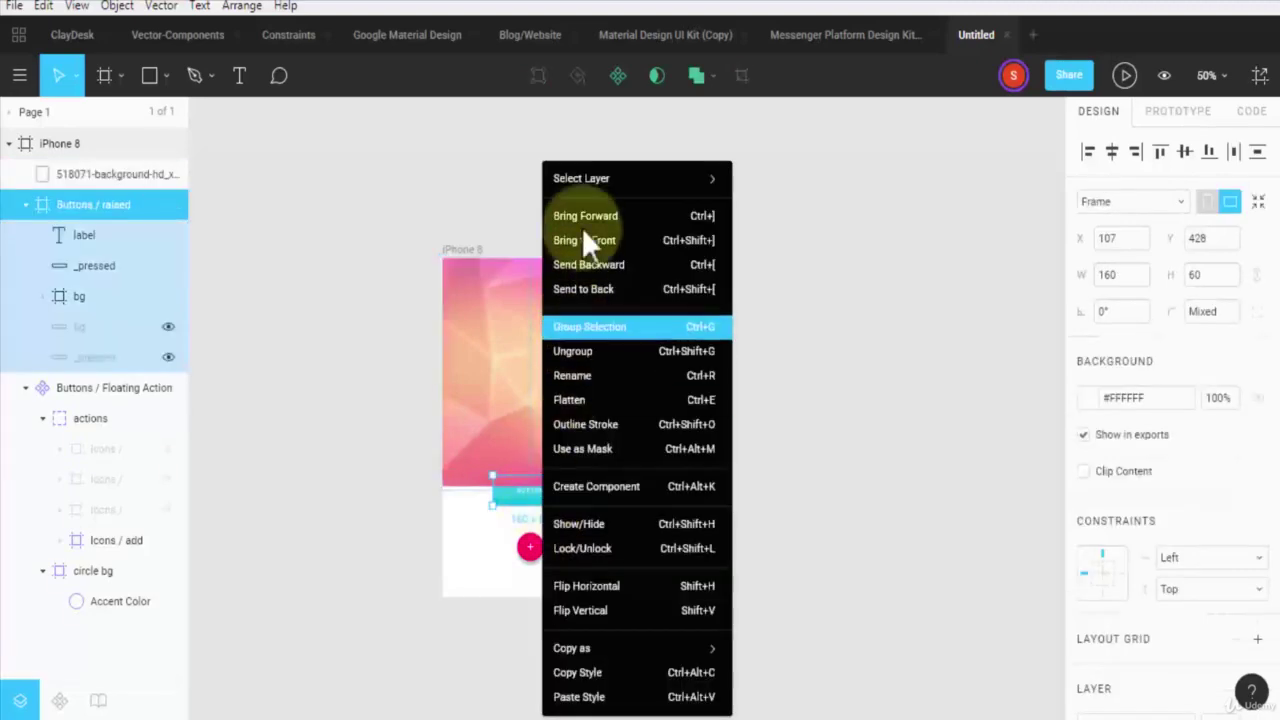
click(611, 238)
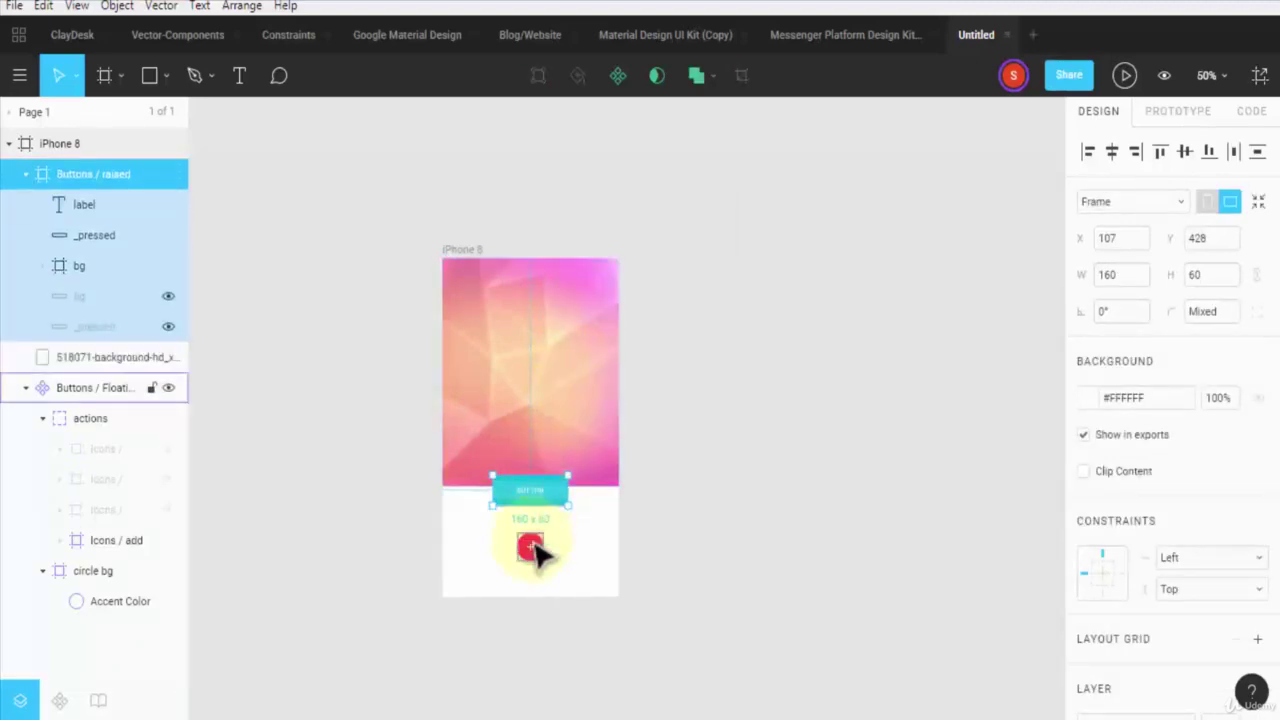
click(531, 556)
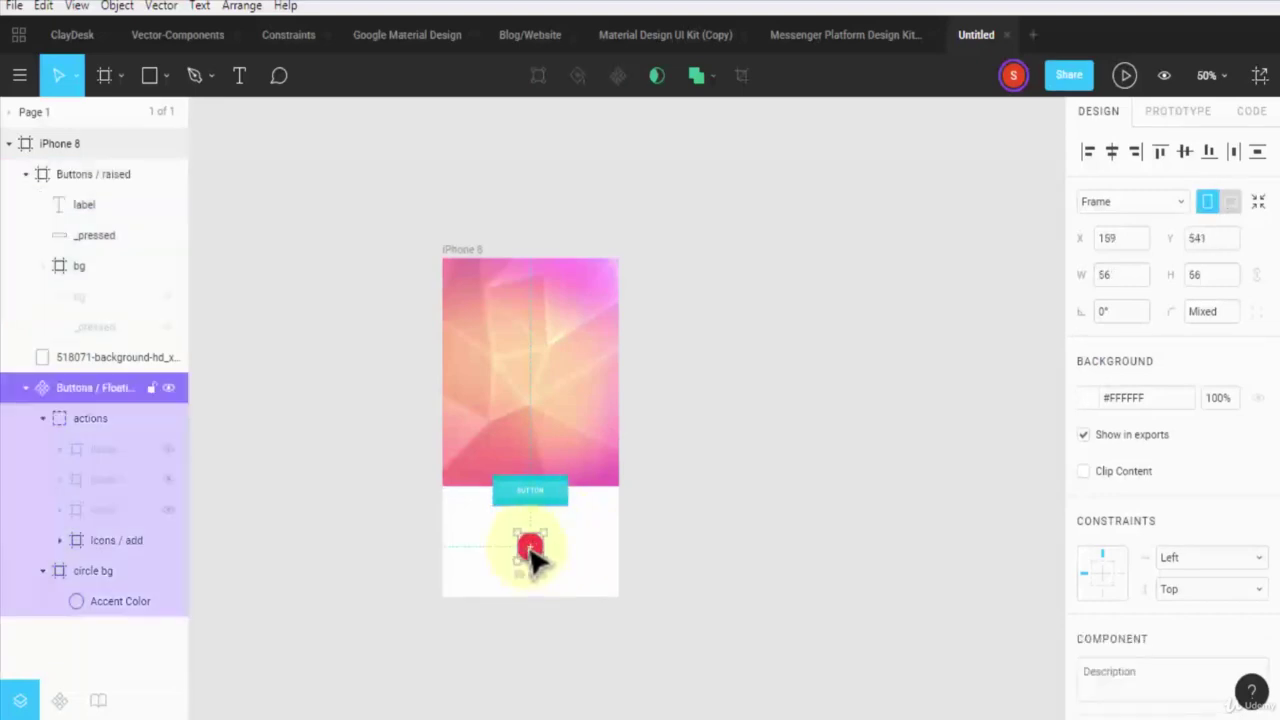
key(Delete)
- Stretch the background image down to fill the frame at 375 × 666
click(584, 484)
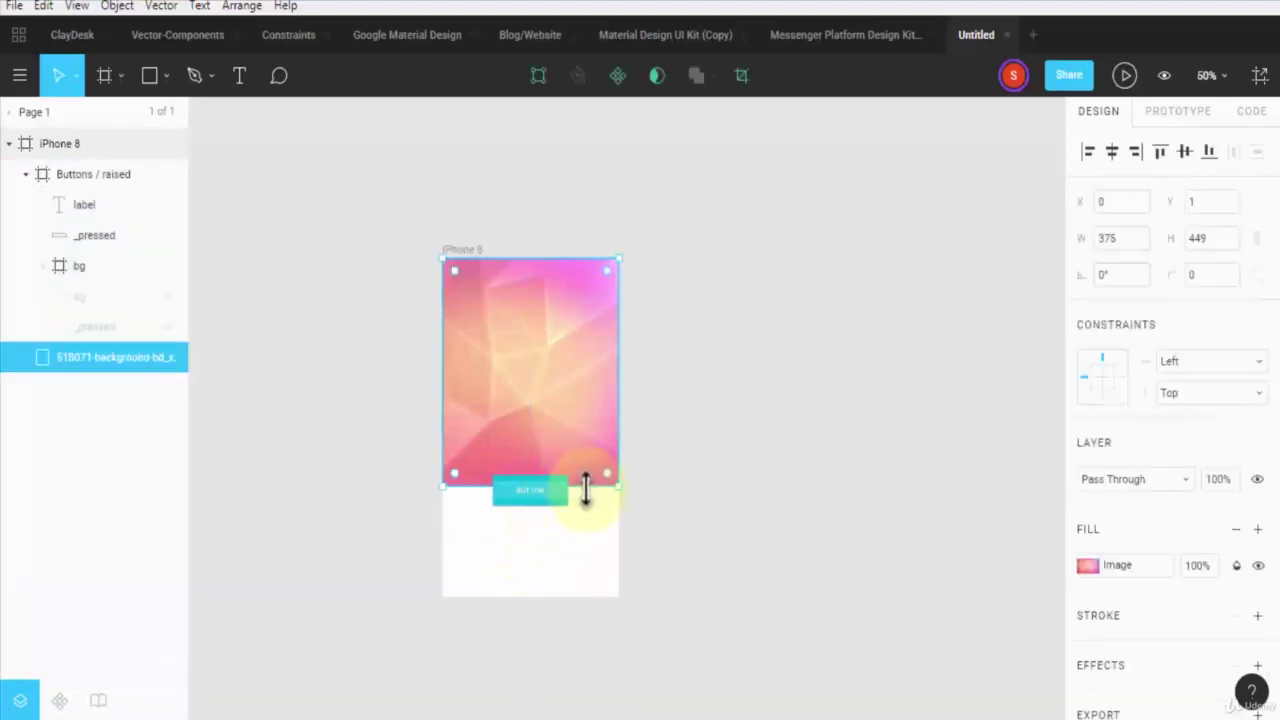
drag(586, 488, 597, 596)
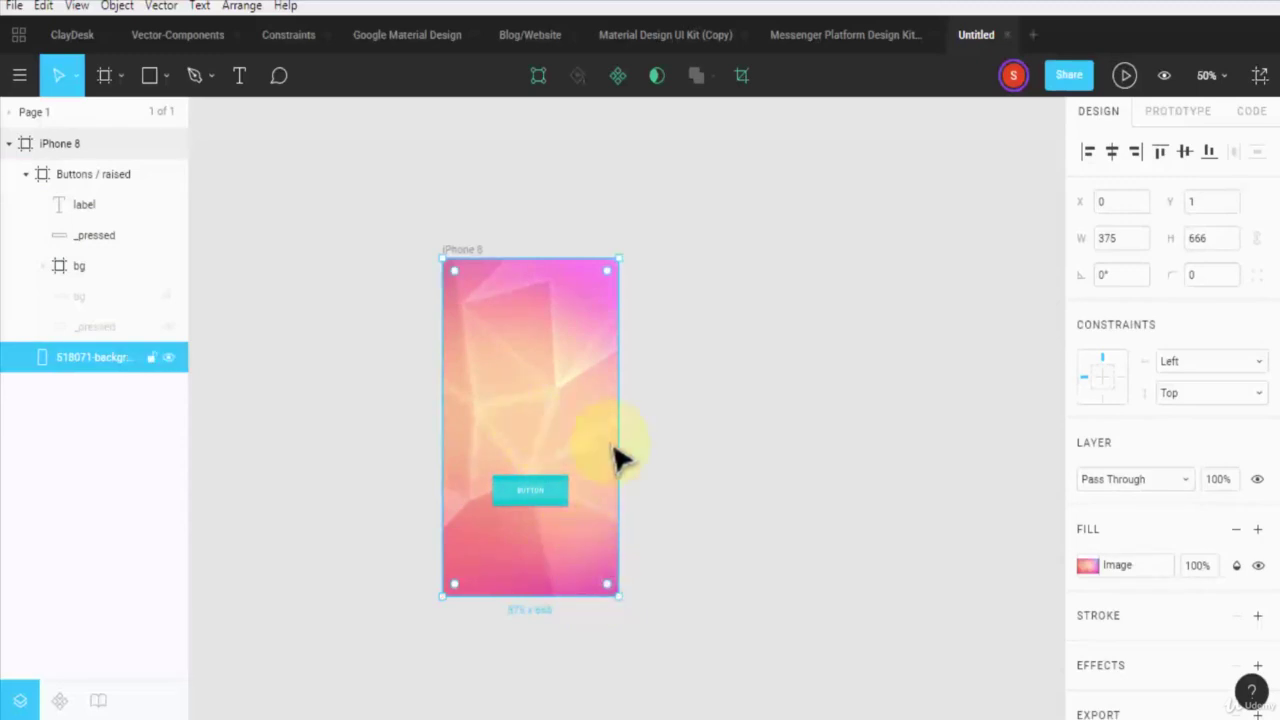
key(shift+0)
scroll(355, 420, down, 2)
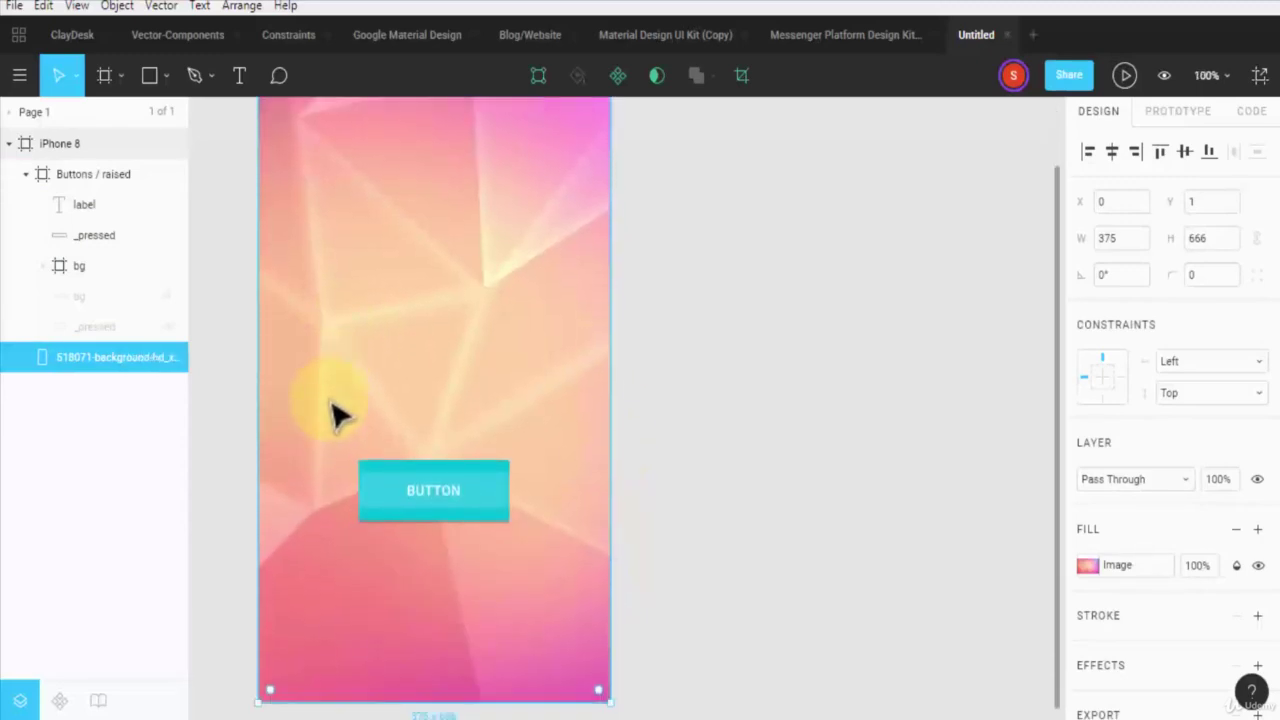
- Move the teal BUTTON group lower on the background
click(409, 486)
drag(409, 486, 391, 558)
click(760, 371)
scroll(757, 372, up, 1)
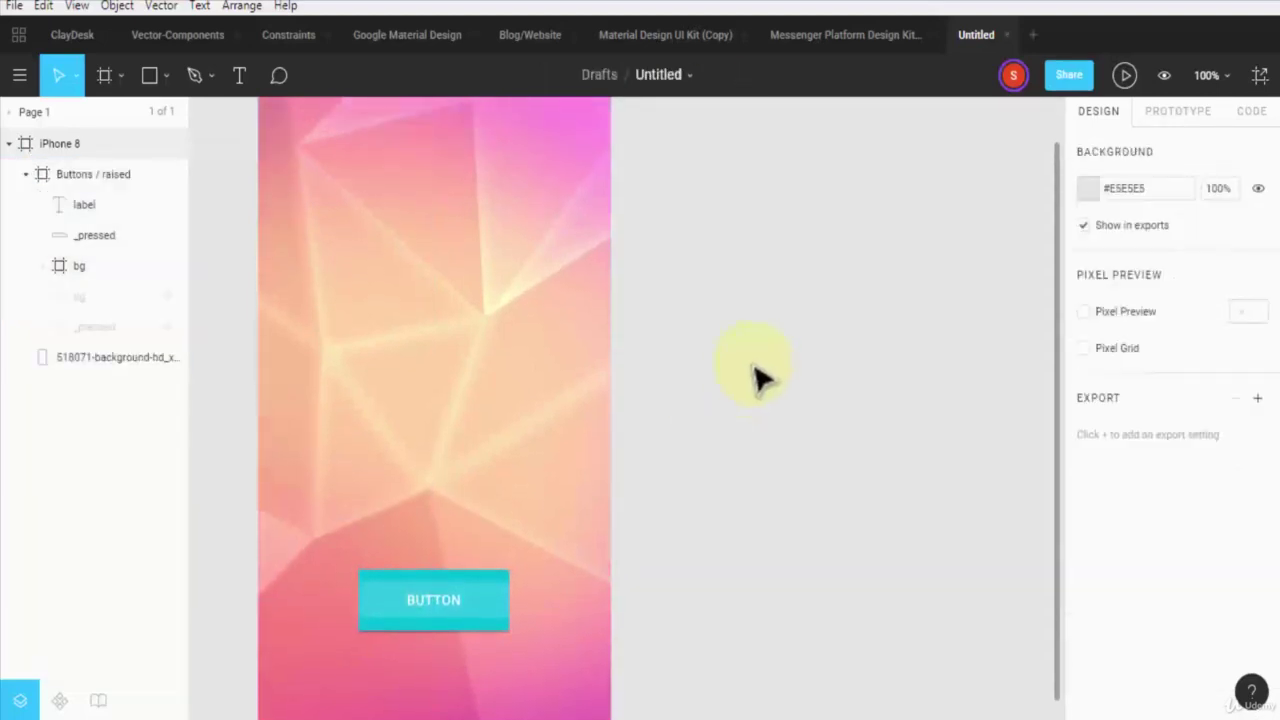
scroll(757, 372, up, 2)
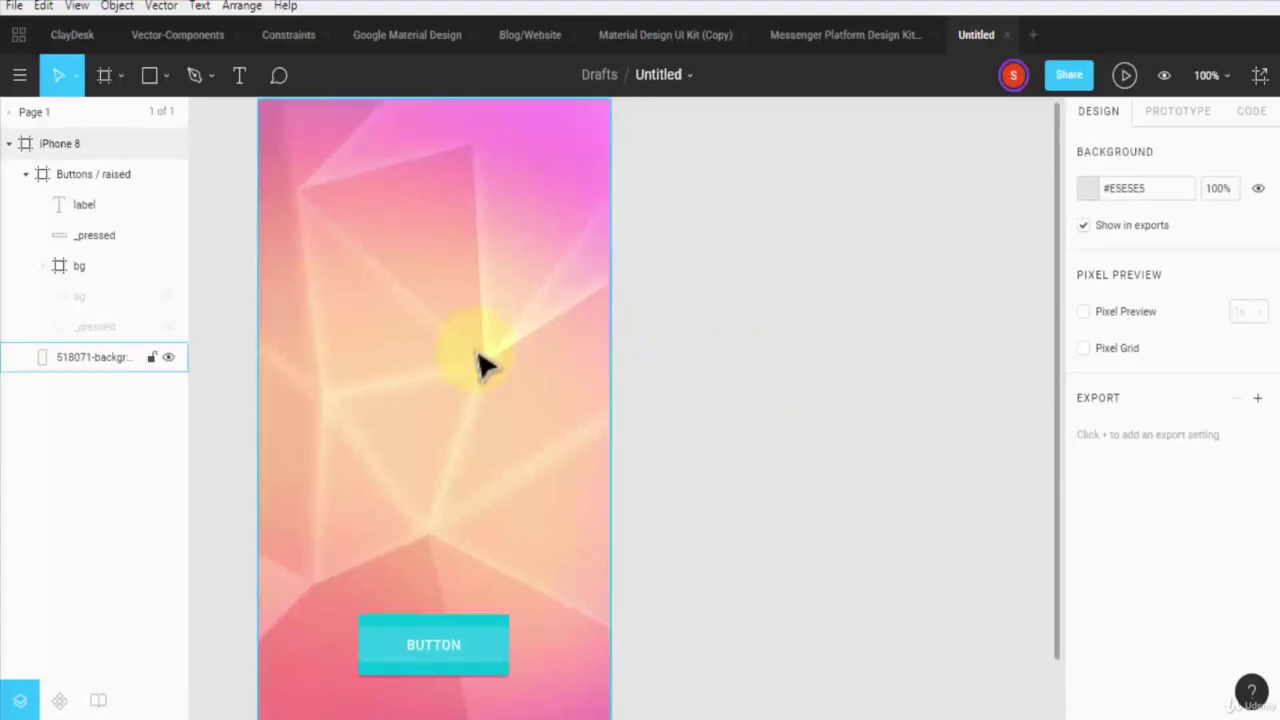
- Place blog_e-discovery.jpg as an image fill on the pink background layer
click(166, 77)
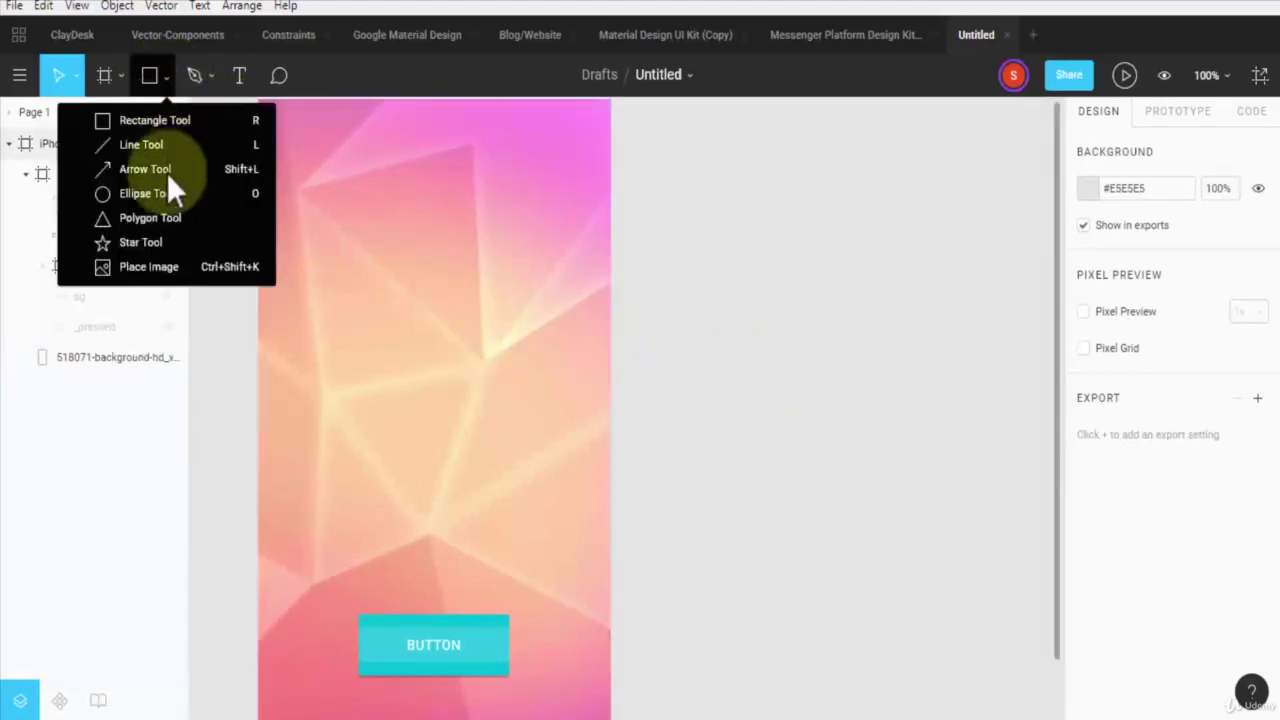
click(176, 266)
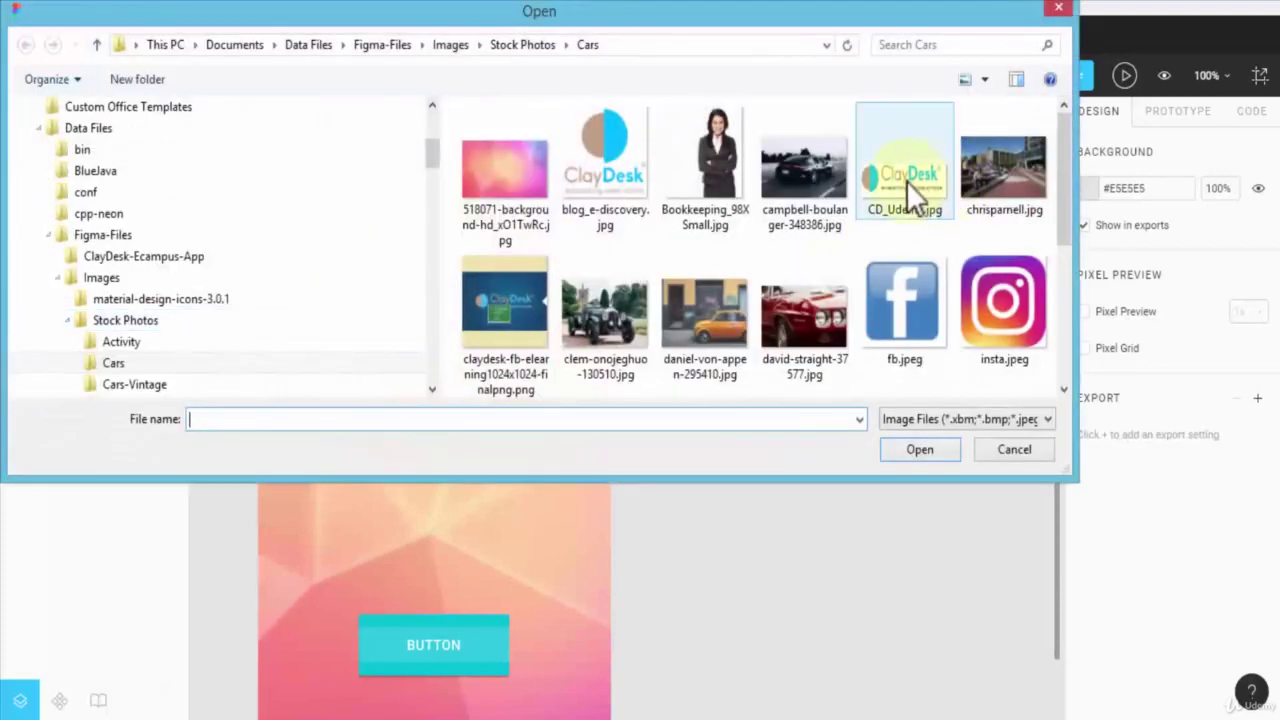
mouse_move(1070, 196)
mouse_down()
mouse_move(1061, 324)
mouse_move(1057, 182)
mouse_up()
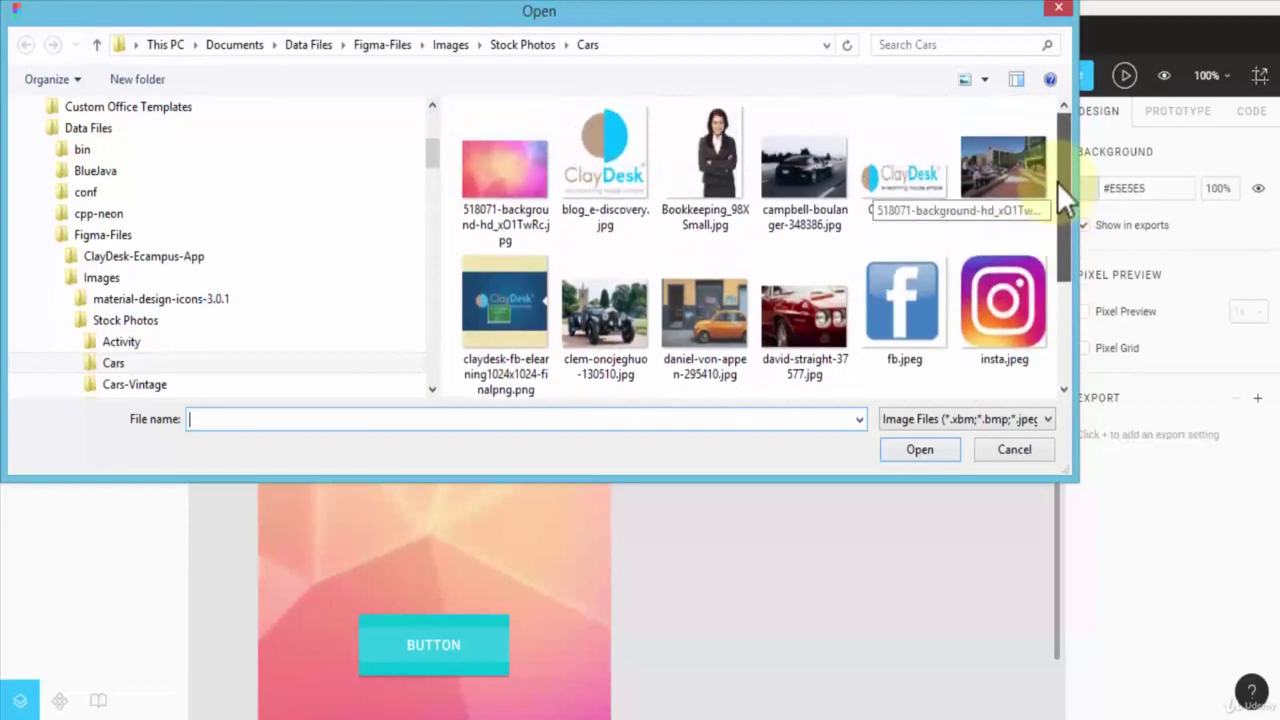
double_click(598, 184)
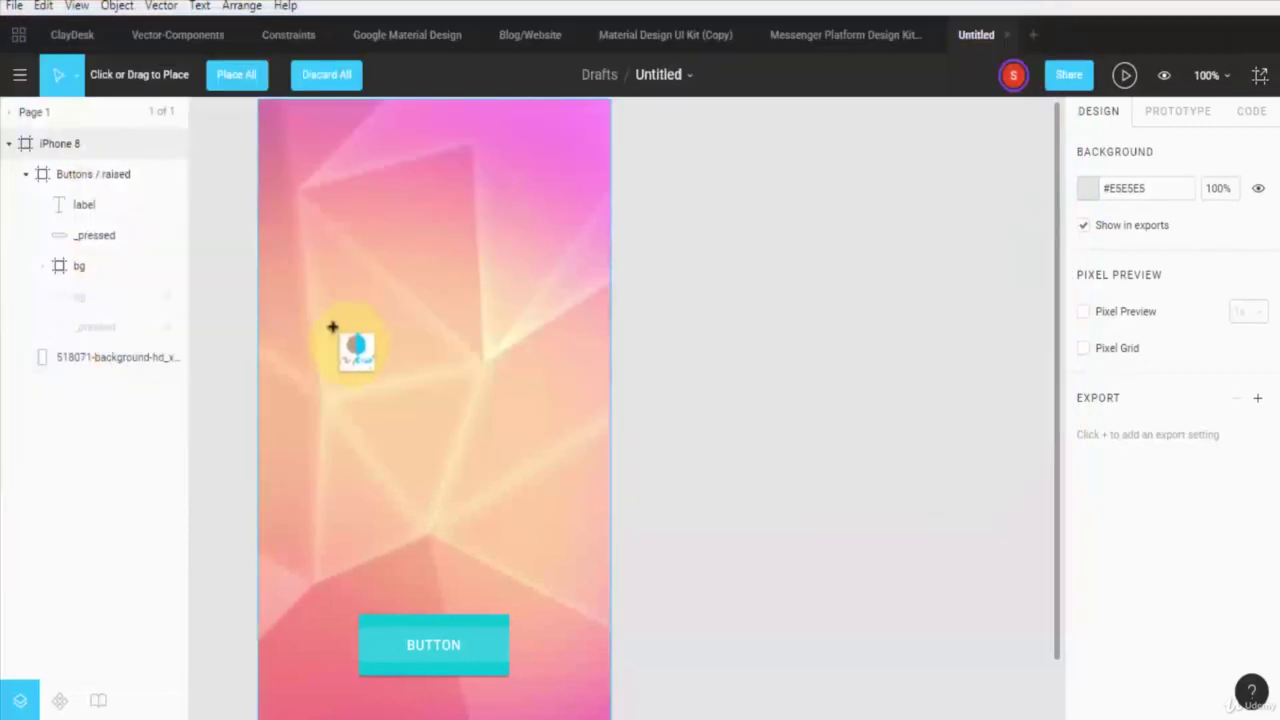
click(370, 306)
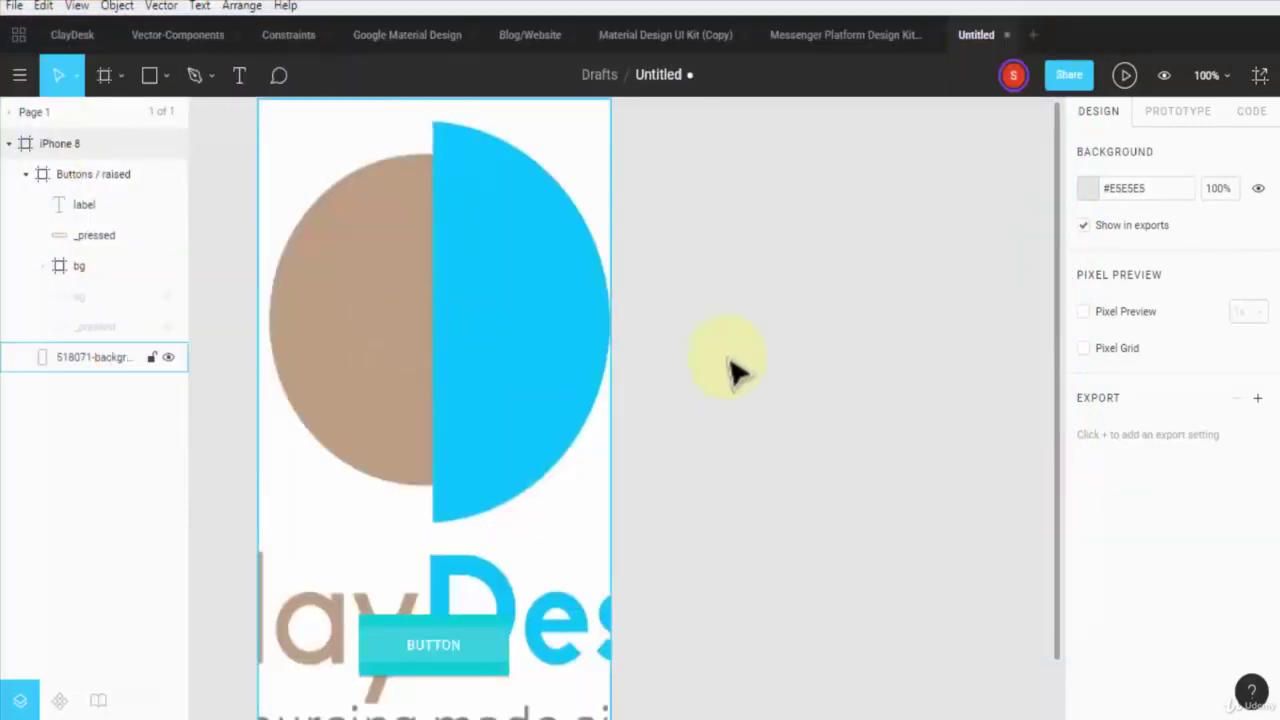
- Select the background layer to check its new 375 × 666 logo fill
click(766, 371)
scroll(688, 355, up, 2)
click(271, 260)
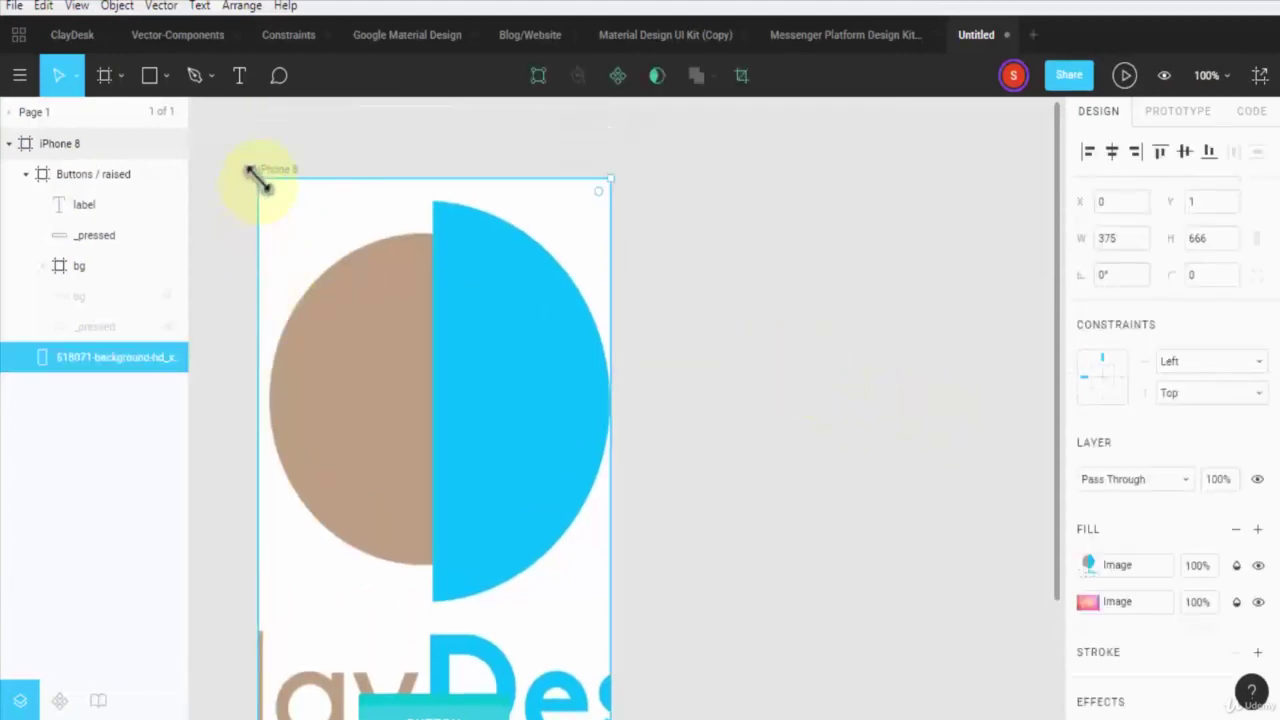
scroll(790, 372, down, 3)
scroll(780, 370, down, 1)
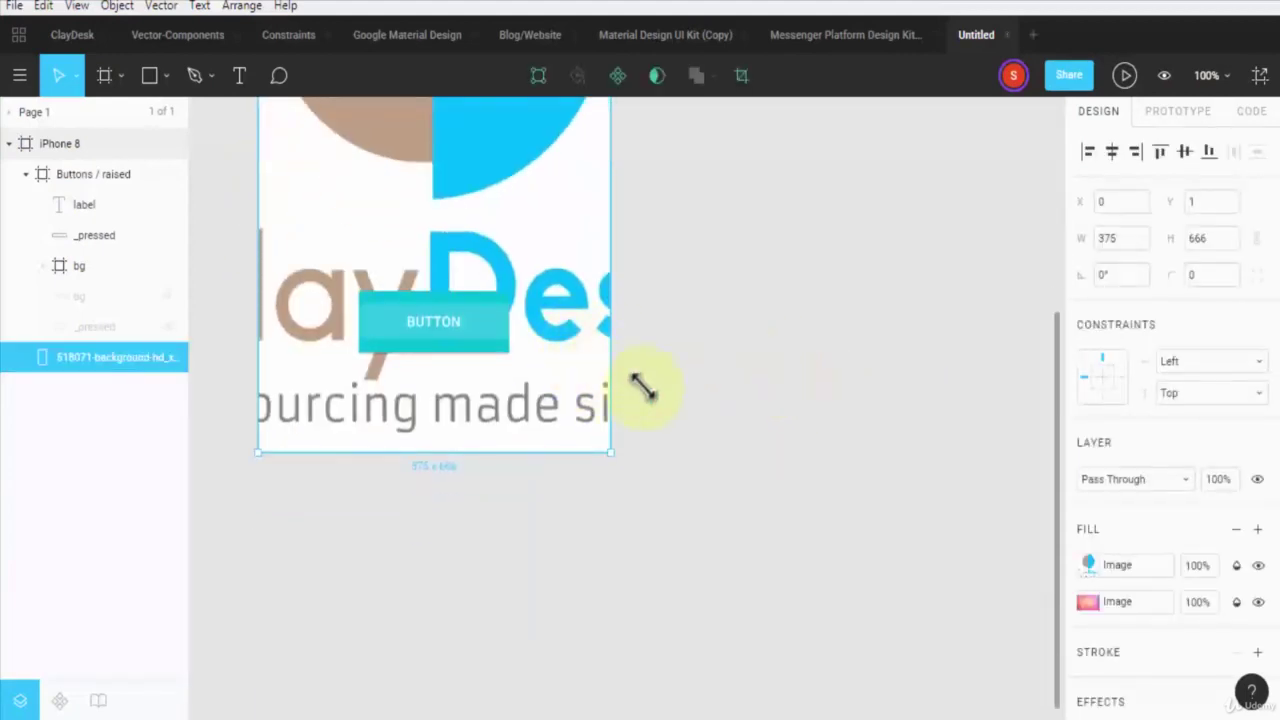
scroll(645, 388, down, 2)
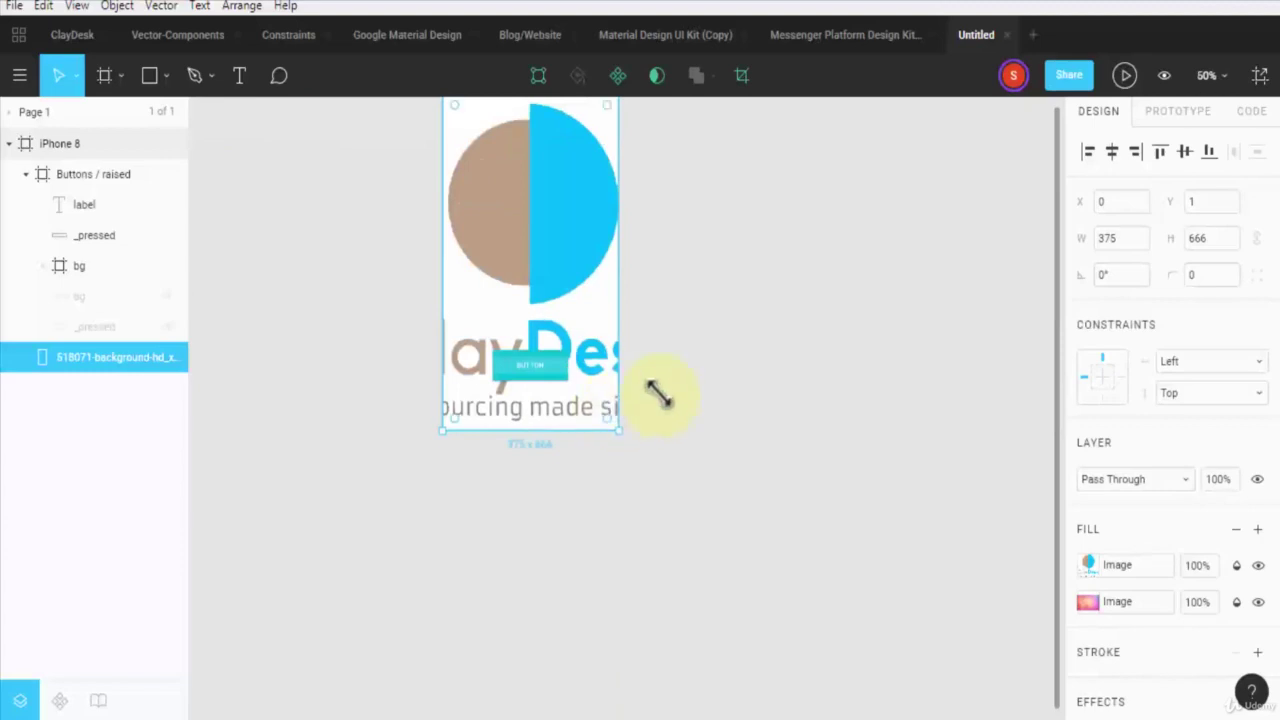
scroll(663, 391, up, 2)
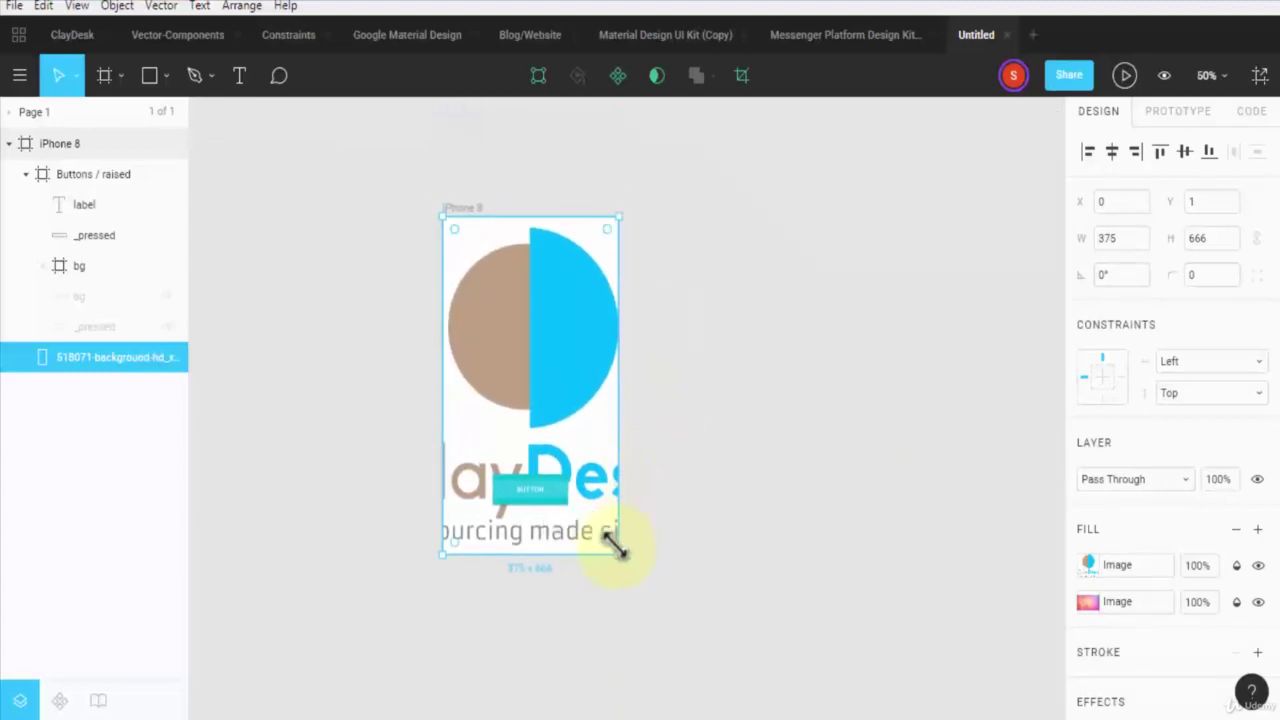
- Crop the bottom of the logo image in Crop mode to remove its lettering
double_click(563, 334)
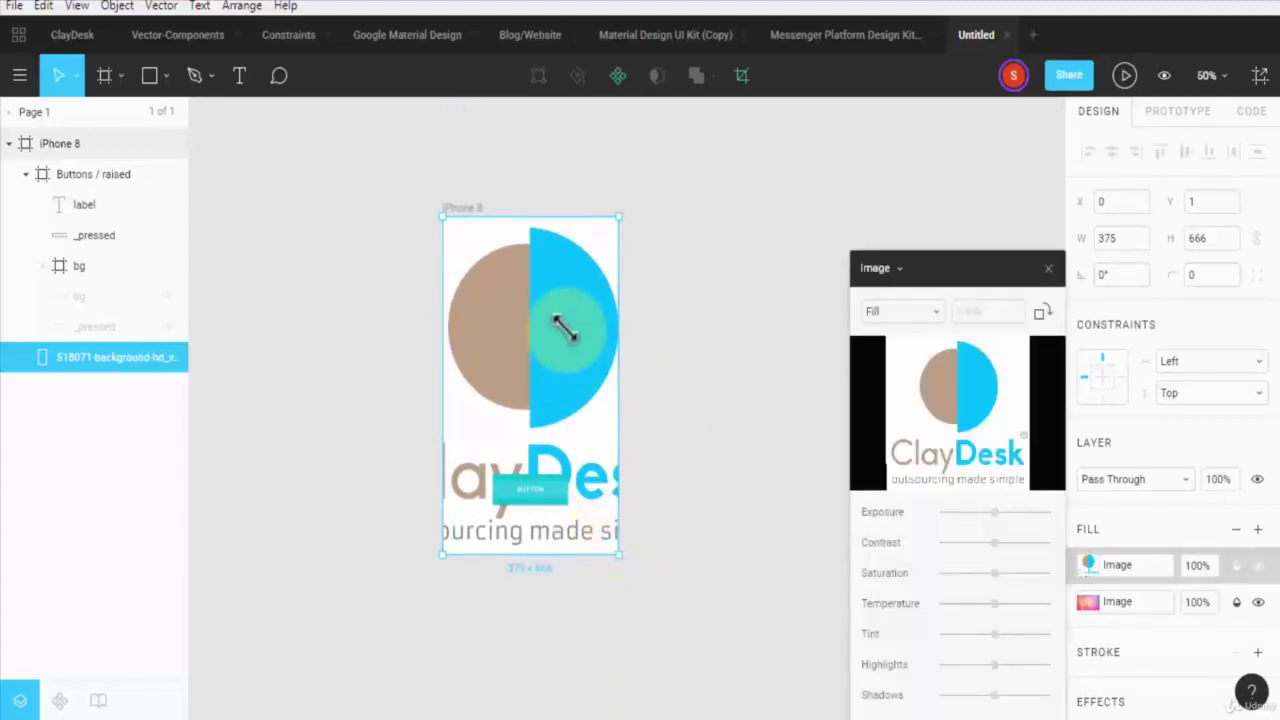
click(895, 311)
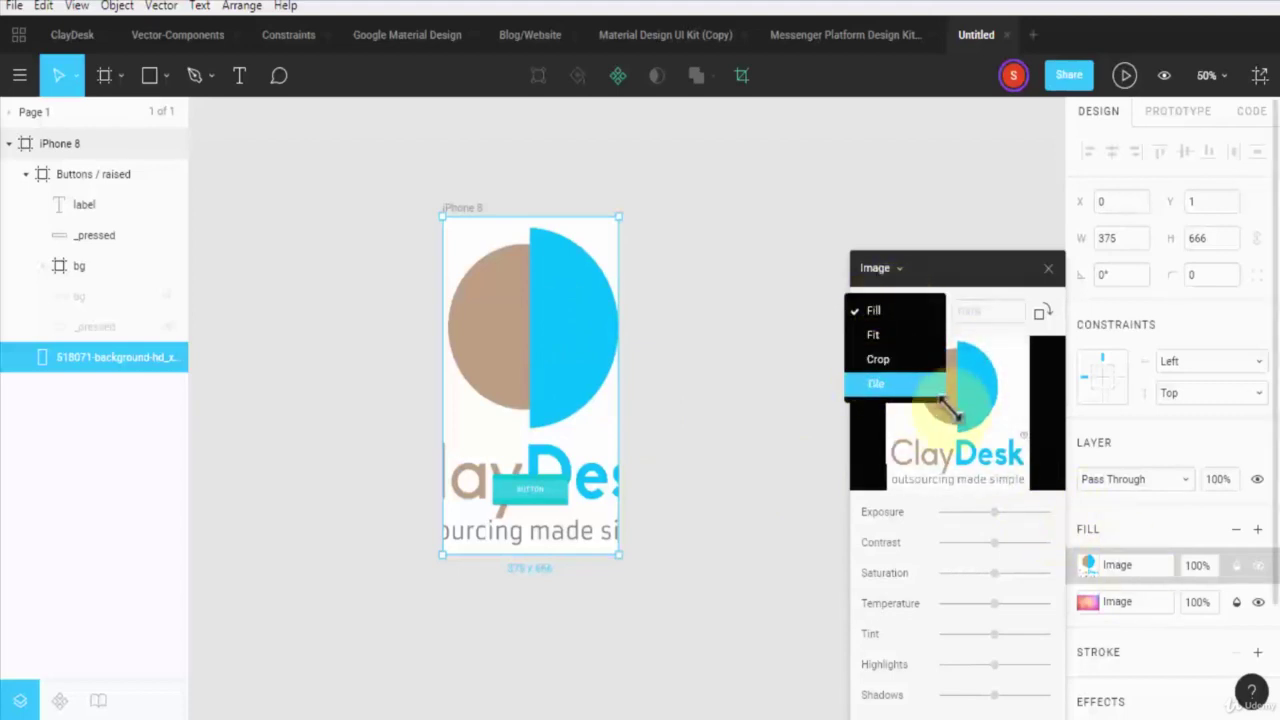
click(875, 360)
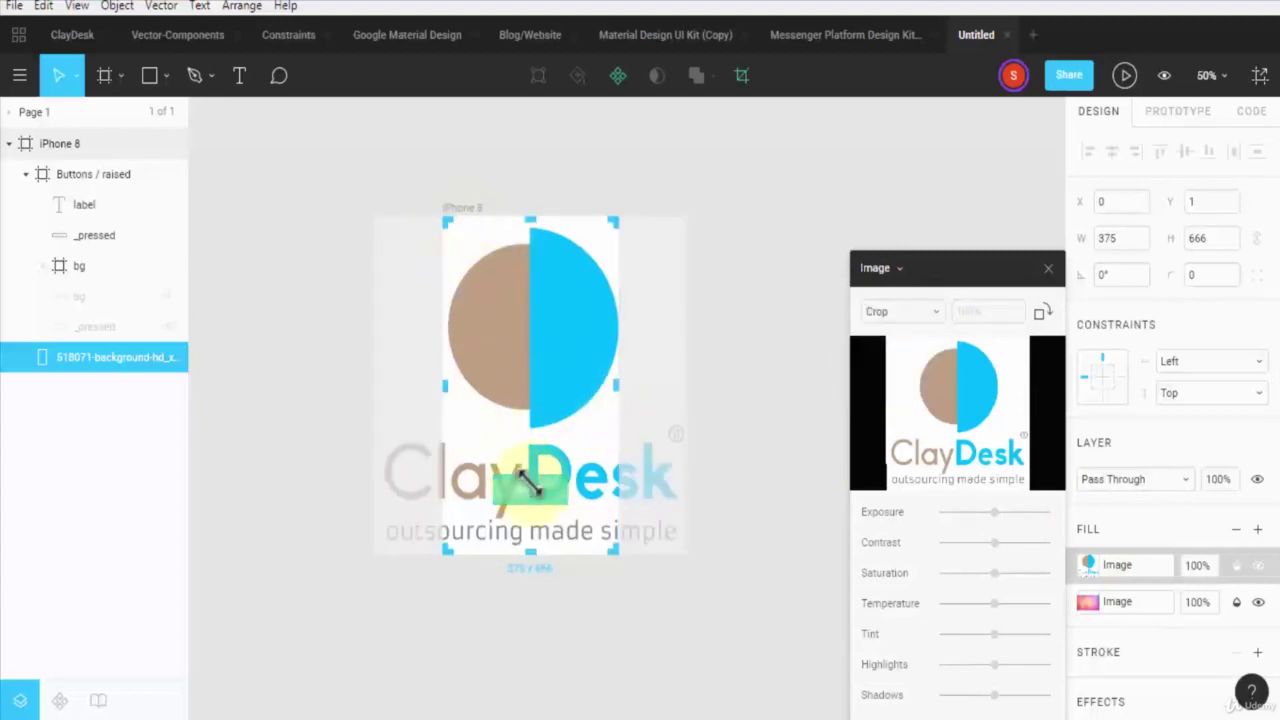
drag(530, 545, 535, 430)
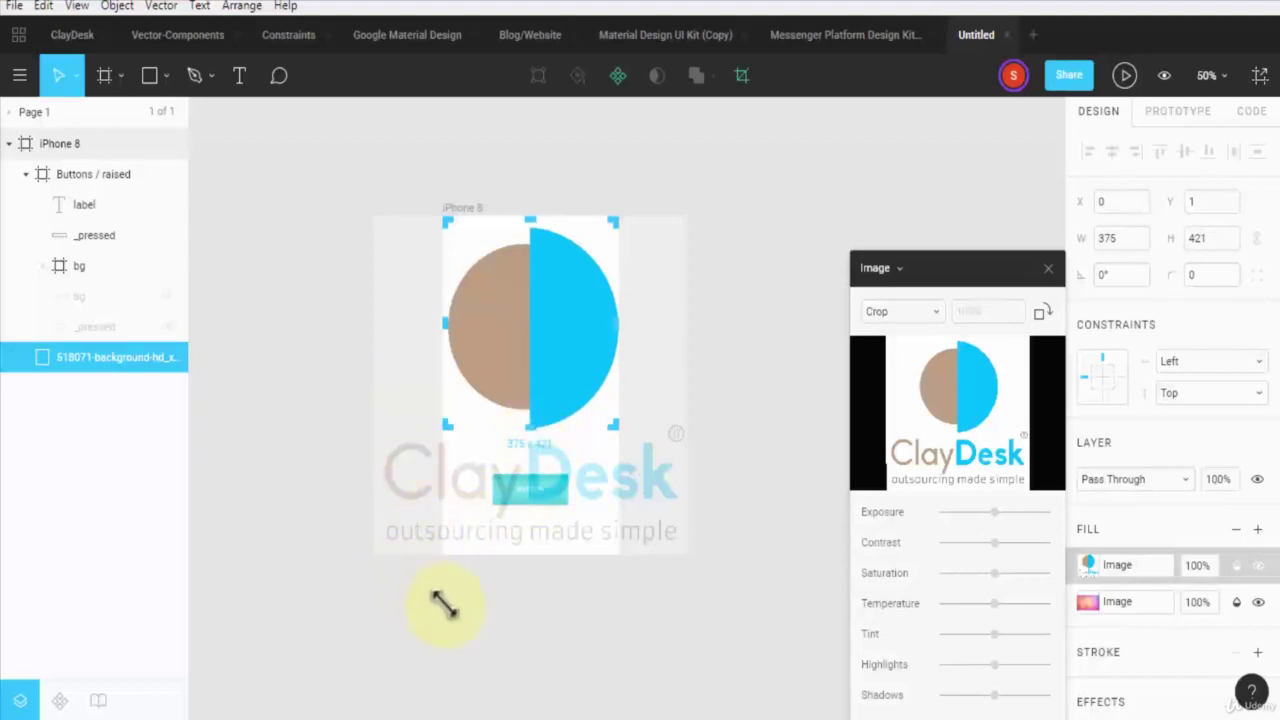
key(Escape)
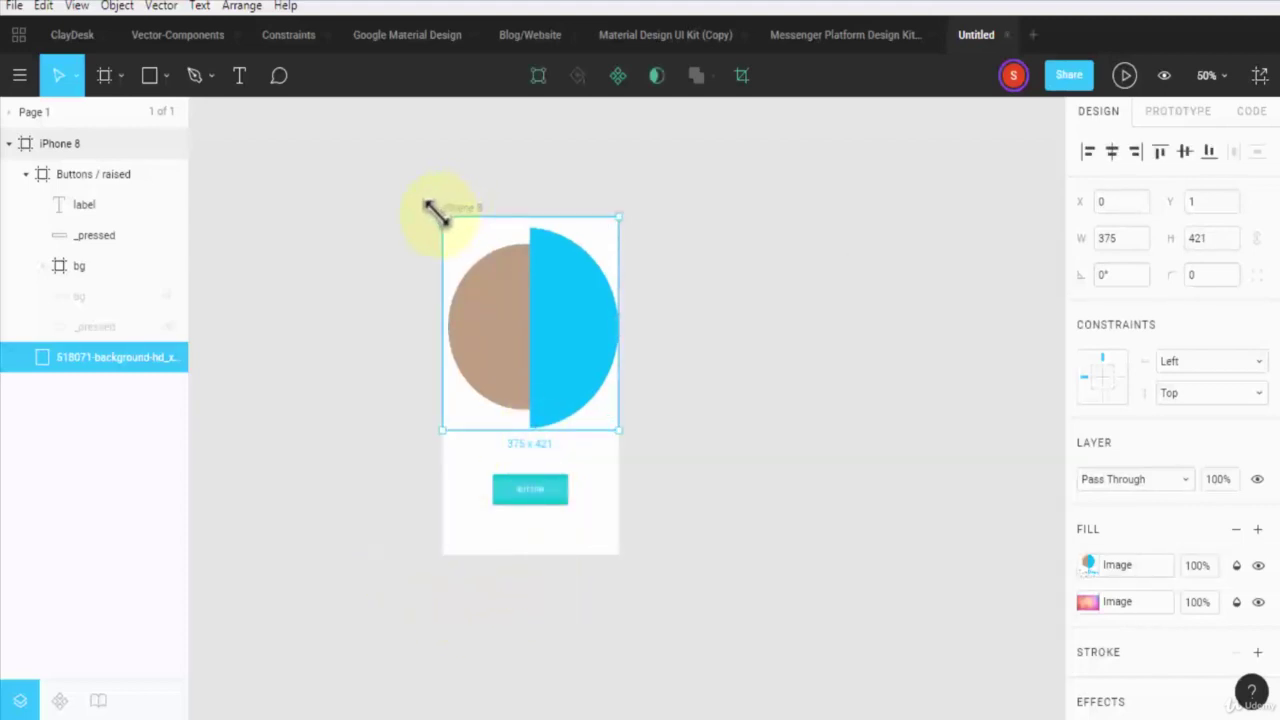
- Shrink the logo to 260 × 292 mid-frame and move the BUTTON down to 107, 538
drag(437, 214, 530, 383)
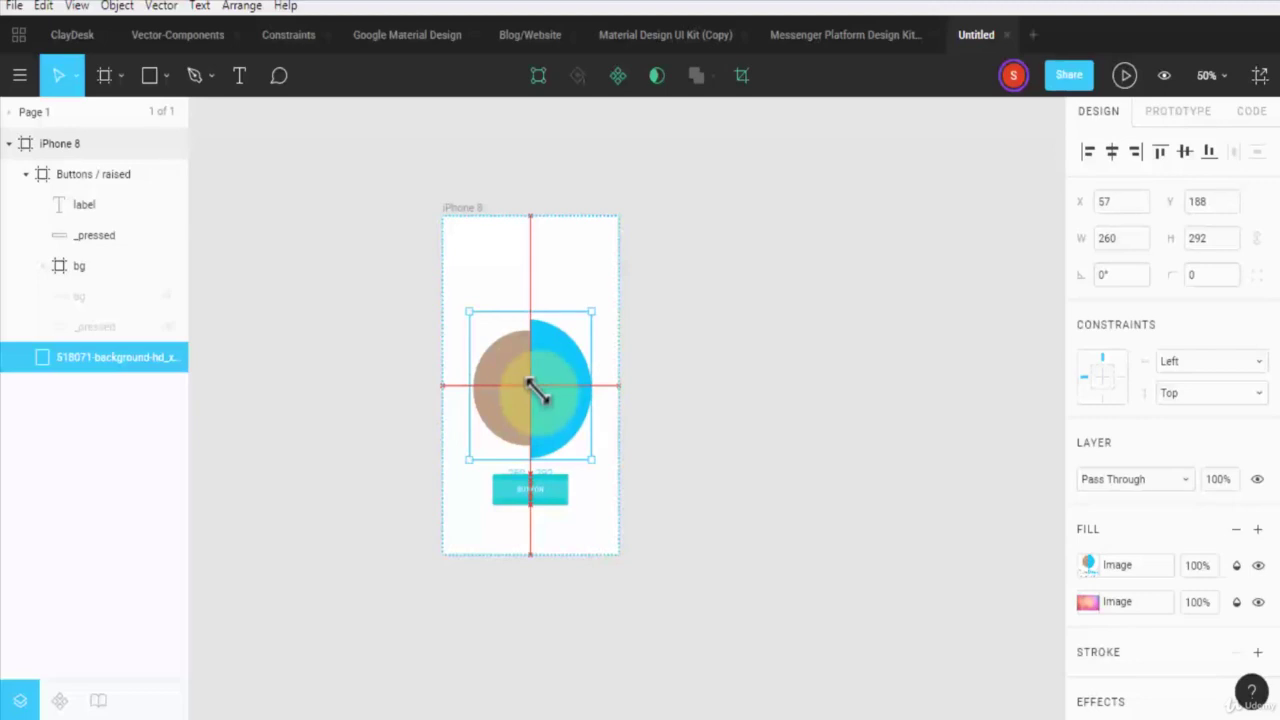
click(534, 490)
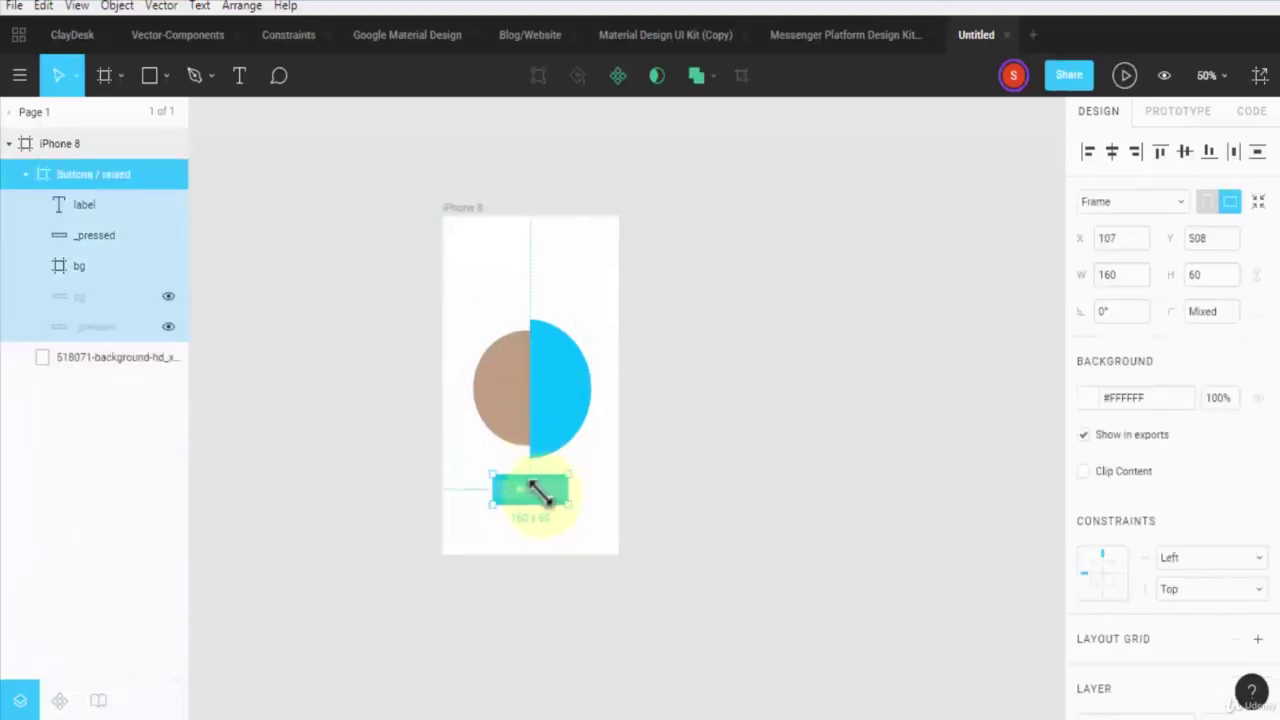
mouse_move(535, 490)
mouse_down()
mouse_move(532, 505)
mouse_move(545, 505)
mouse_move(530, 503)
mouse_up()
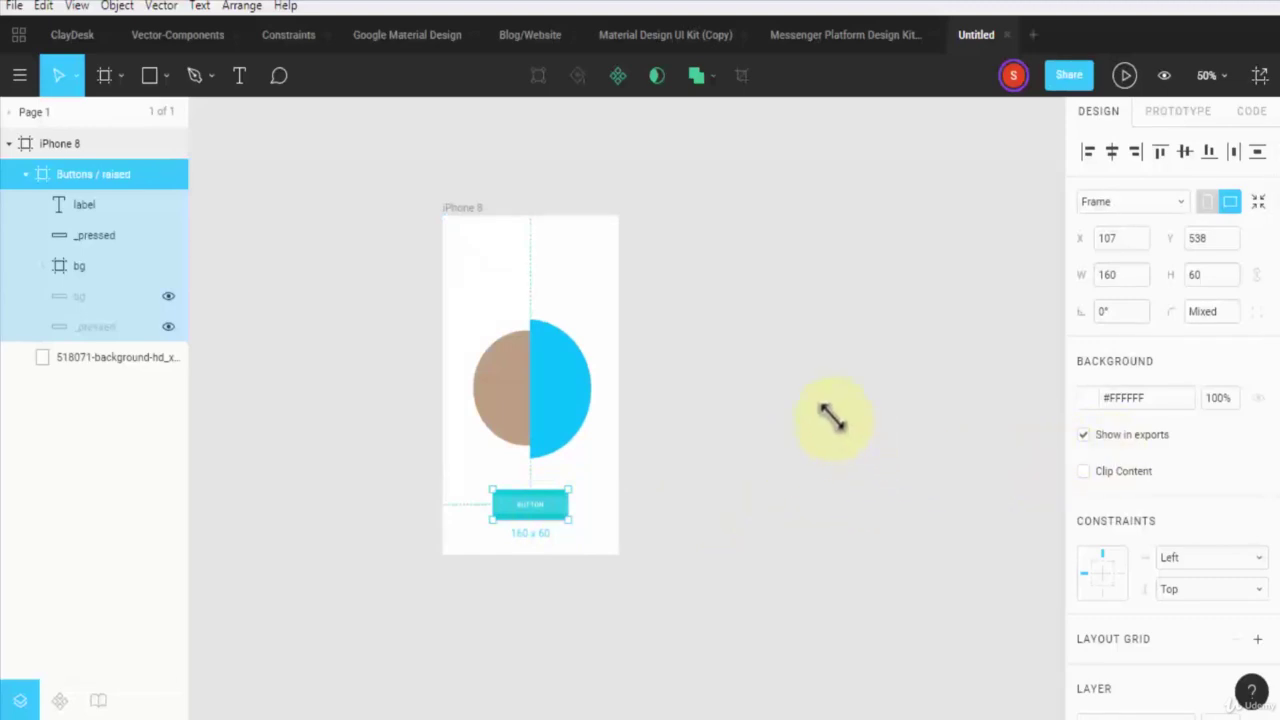
- Add a 5-column layout grid, gutter 20, #FF0000 at 10%, to the iPhone 8 frame
click(100, 143)
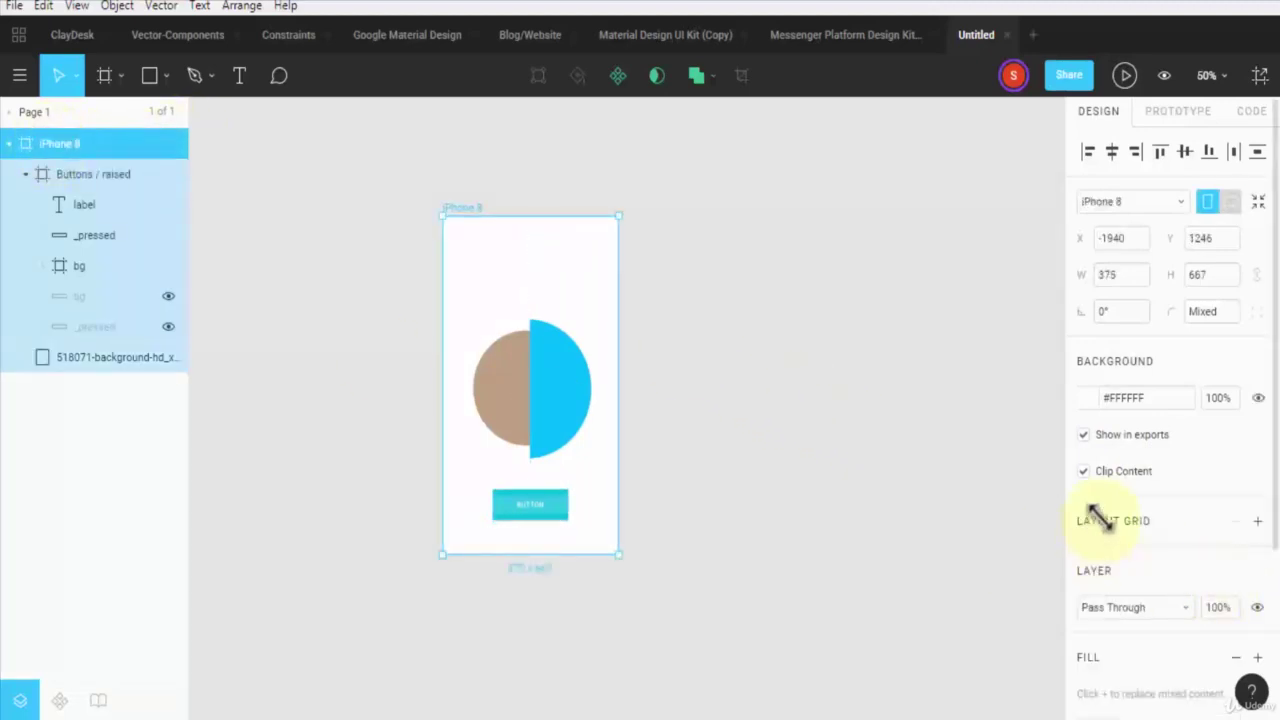
scroll(1098, 515, down, 3)
scroll(1140, 470, up, 3)
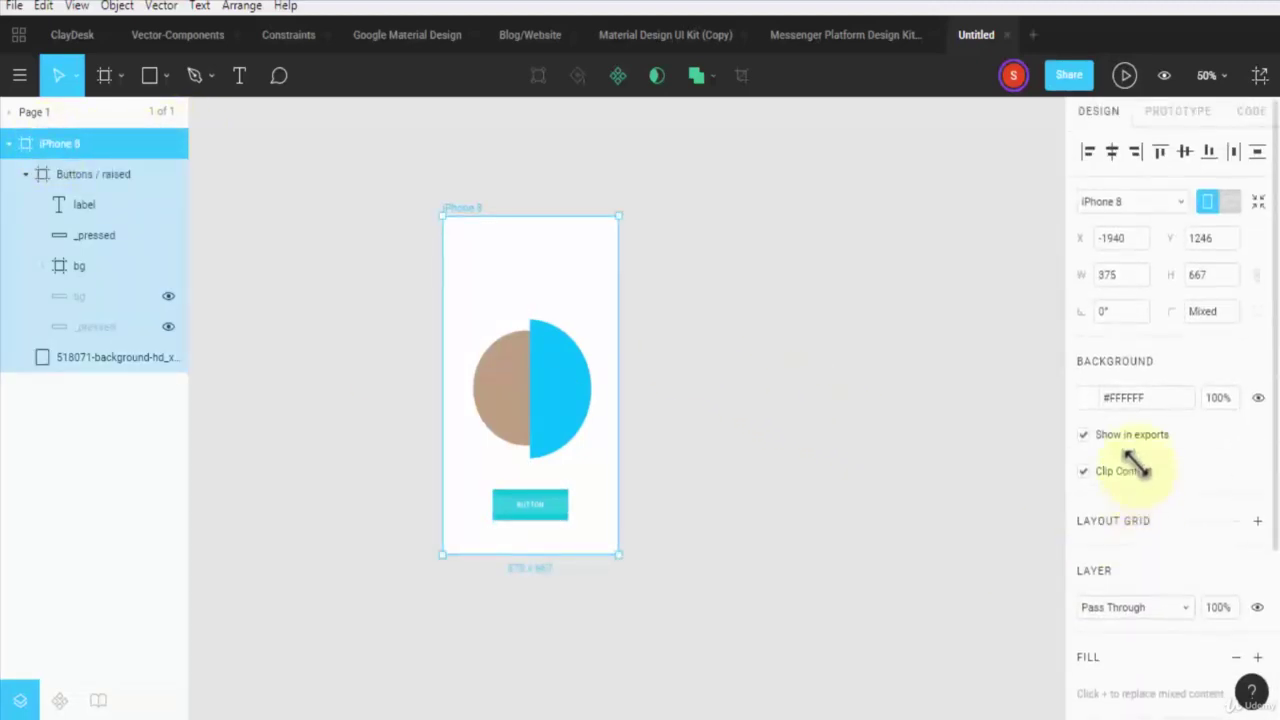
scroll(1155, 457, down, 1)
click(840, 290)
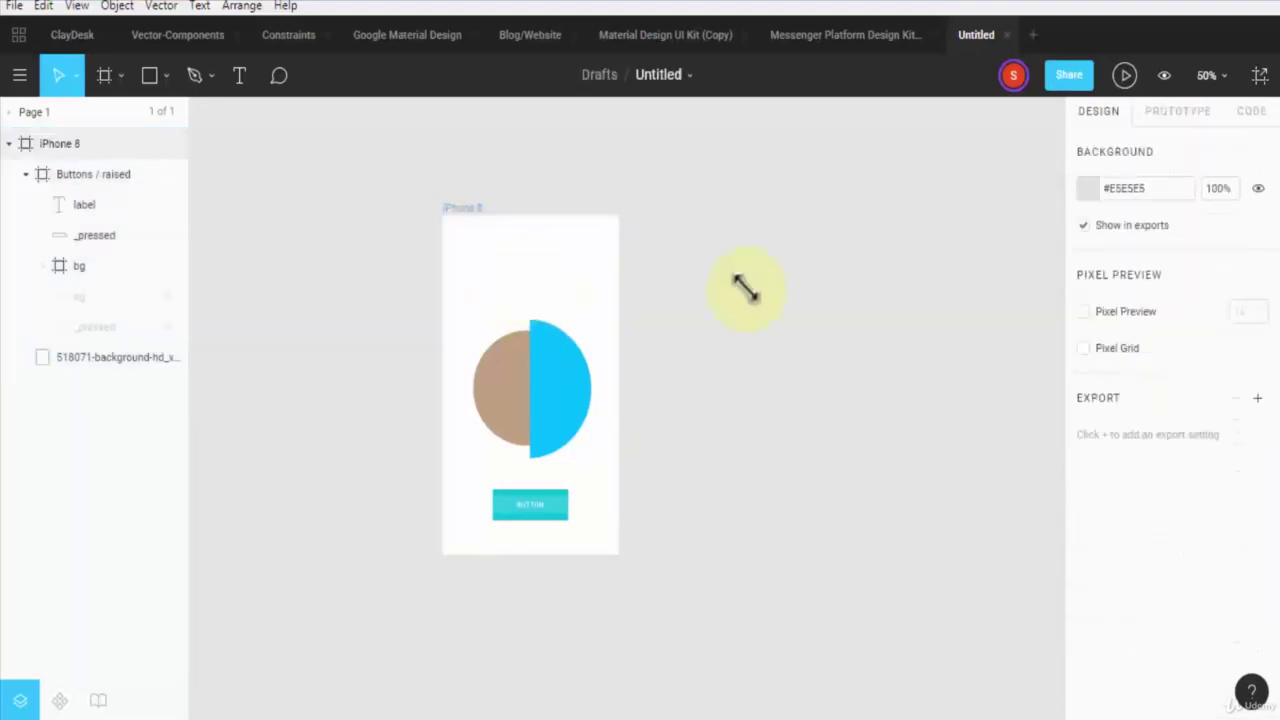
click(68, 143)
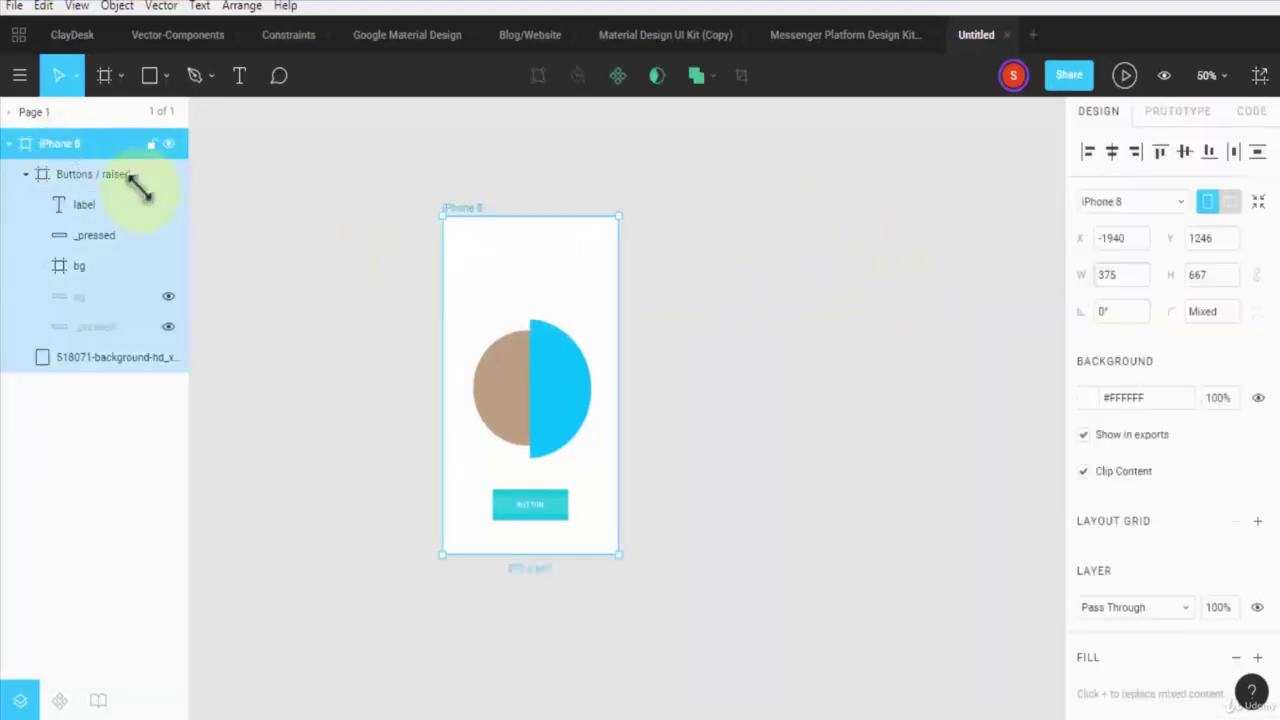
scroll(1138, 457, down, 2)
scroll(1180, 266, up, 1)
scroll(1182, 270, down, 1)
scroll(1185, 285, down, 1)
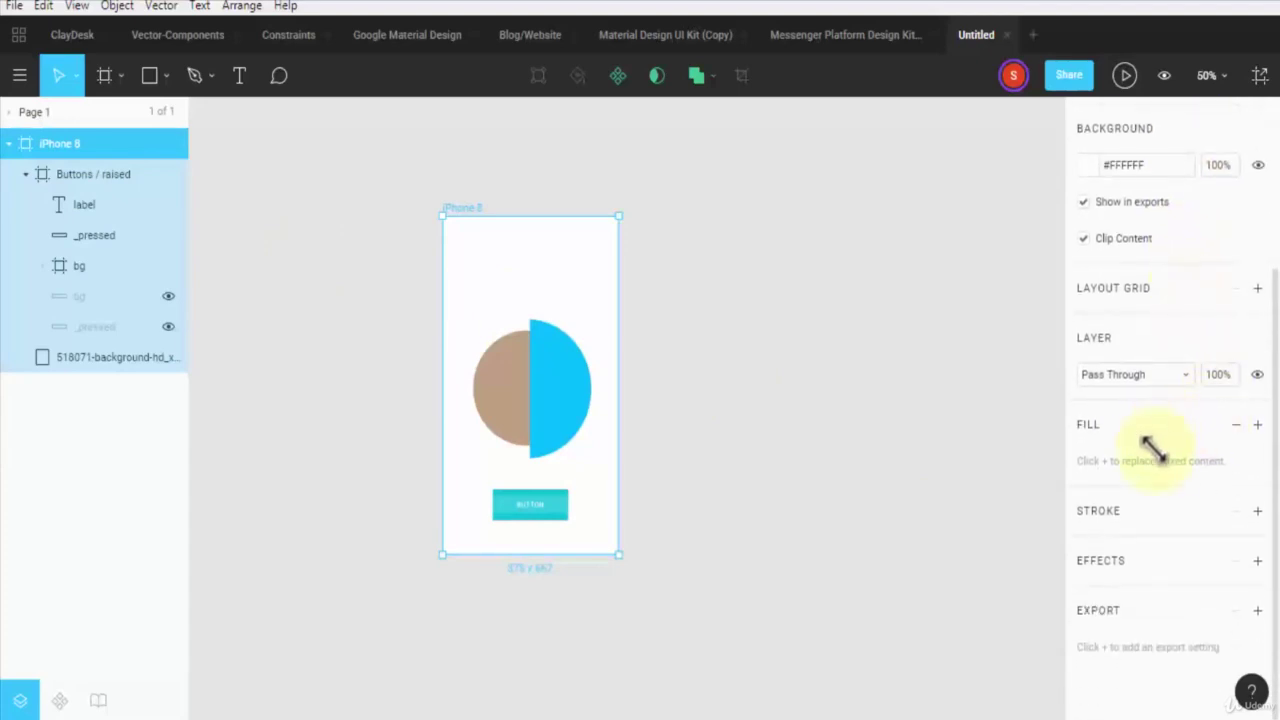
click(1256, 290)
click(1088, 323)
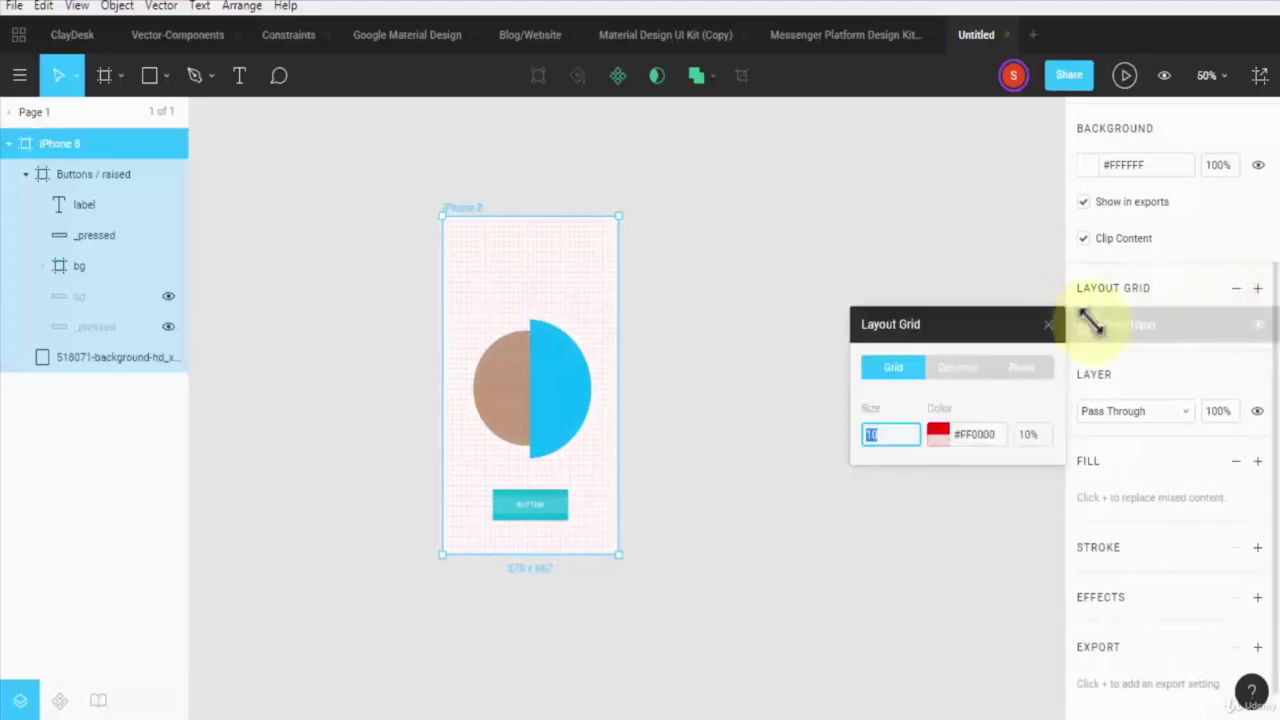
click(945, 366)
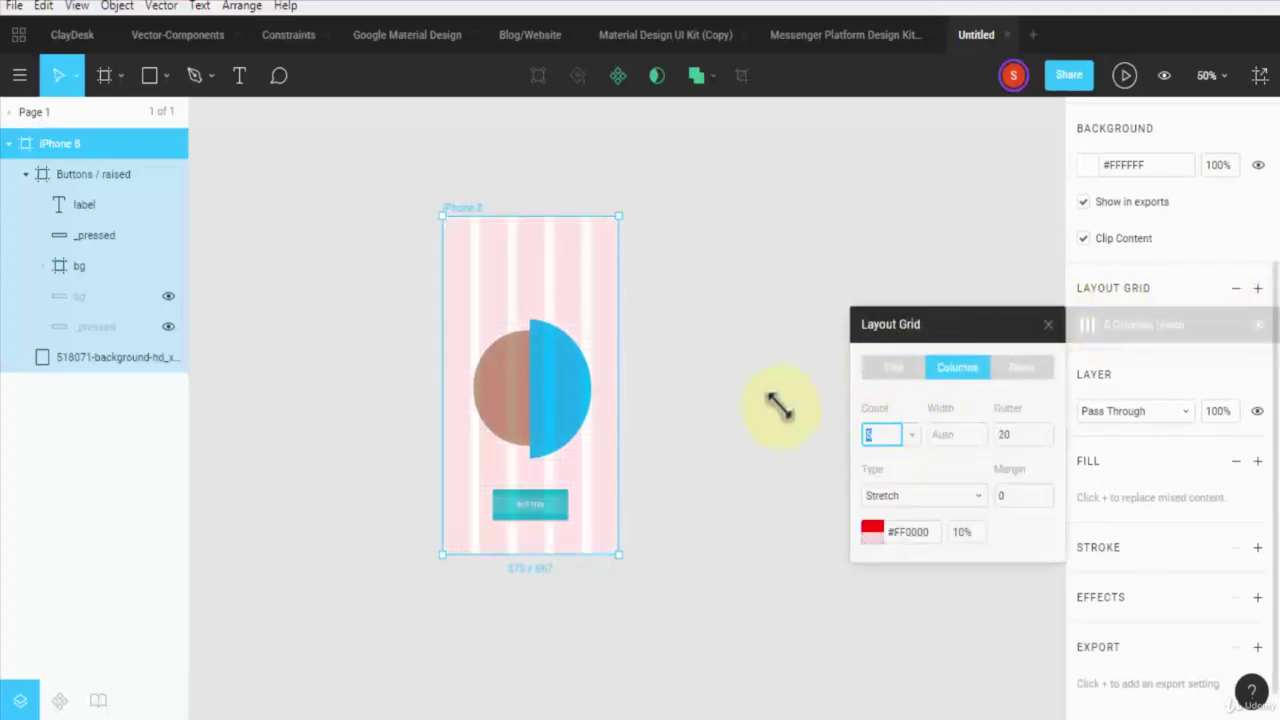
click(864, 436)
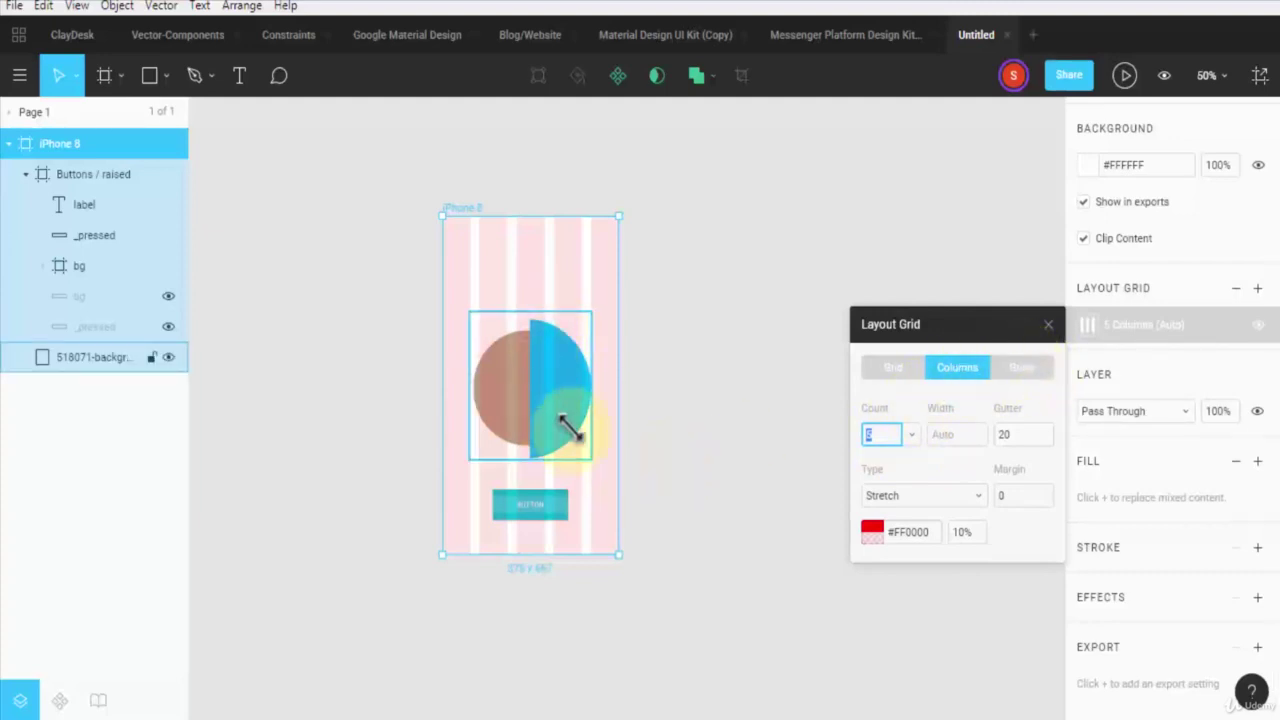
- Align the button and the circle logo image on the frame's red centre guide
click(527, 508)
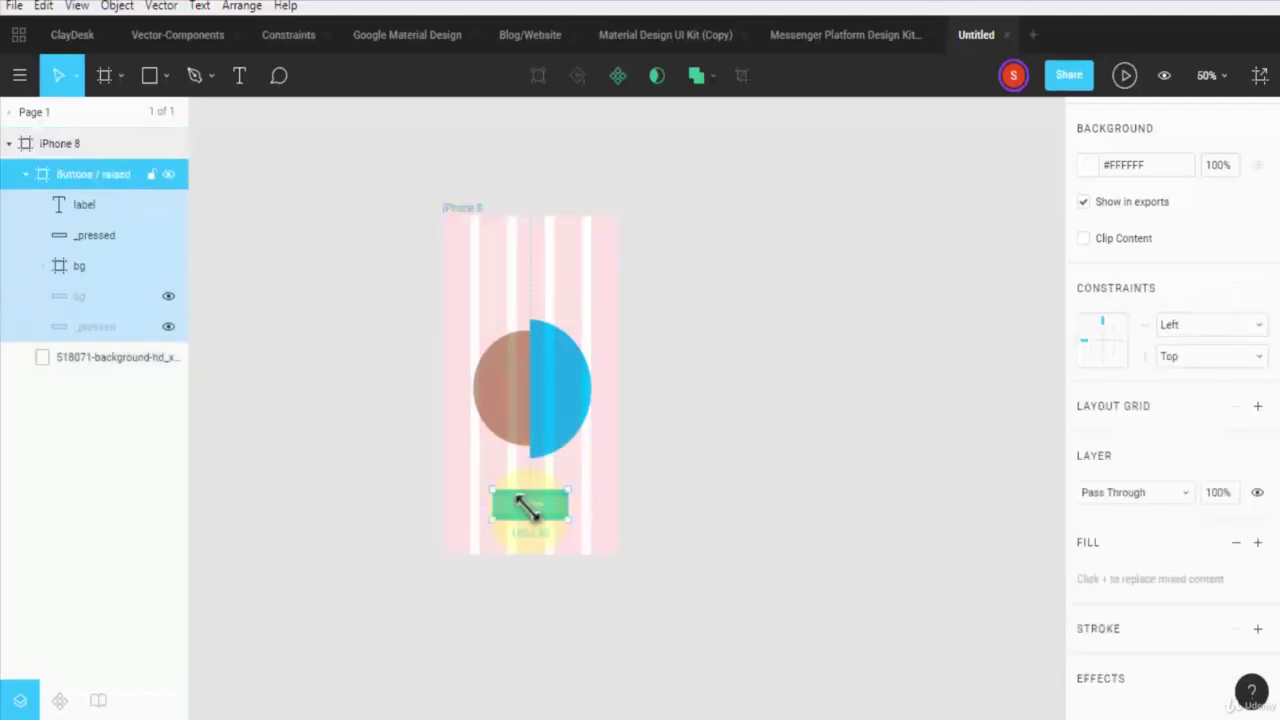
drag(527, 508, 525, 506)
click(522, 400)
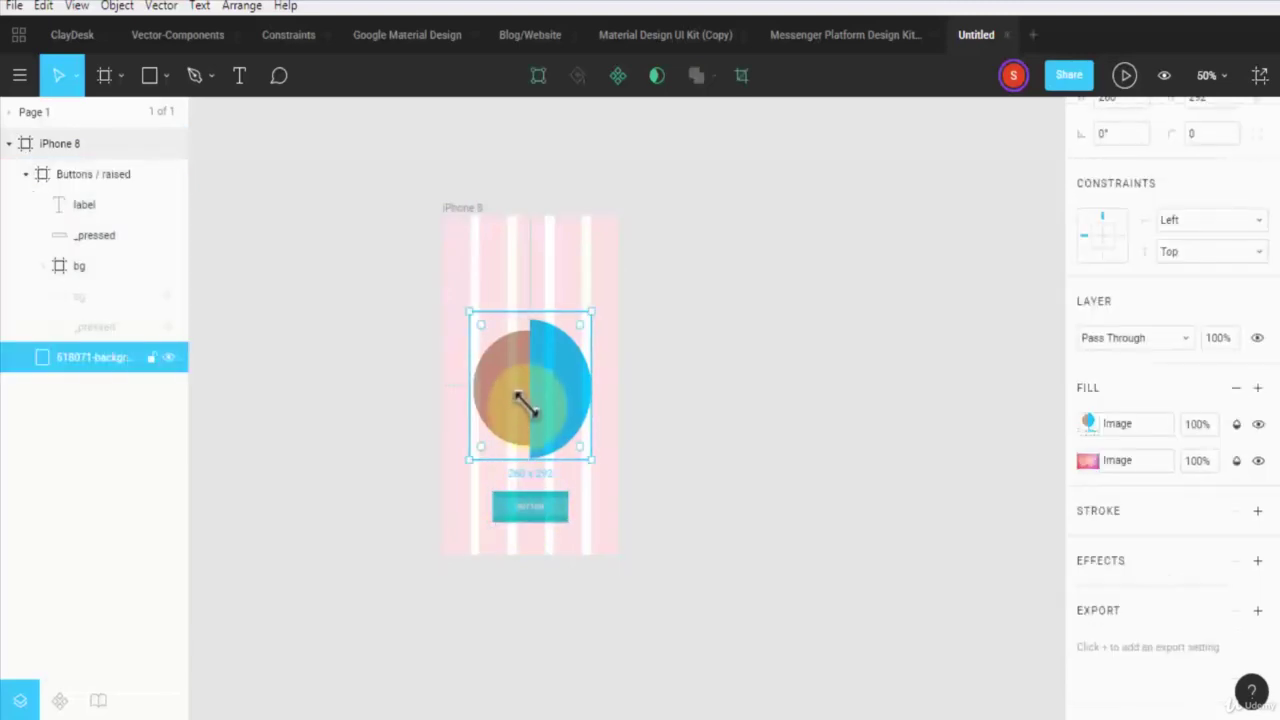
drag(521, 396, 518, 398)
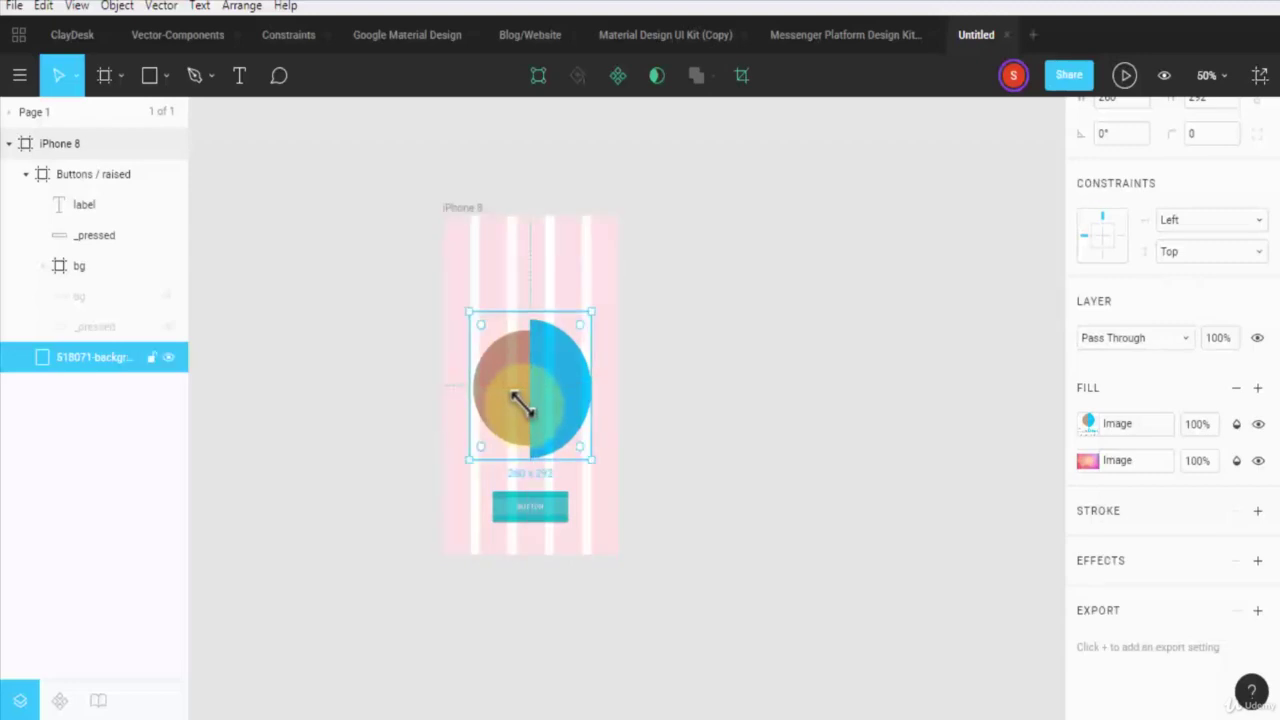
- Toggle visibility of the circle and pink gradient fills, leaving the gradient shown
click(1258, 424)
click(1258, 460)
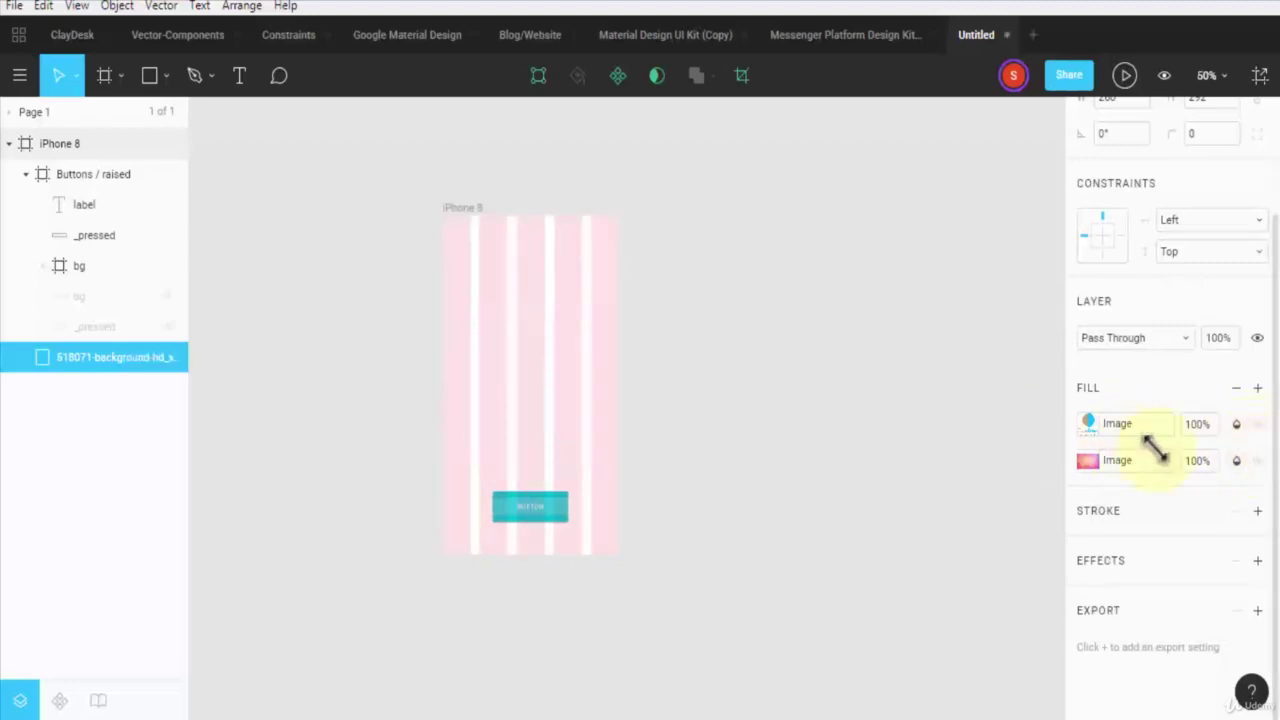
click(1254, 460)
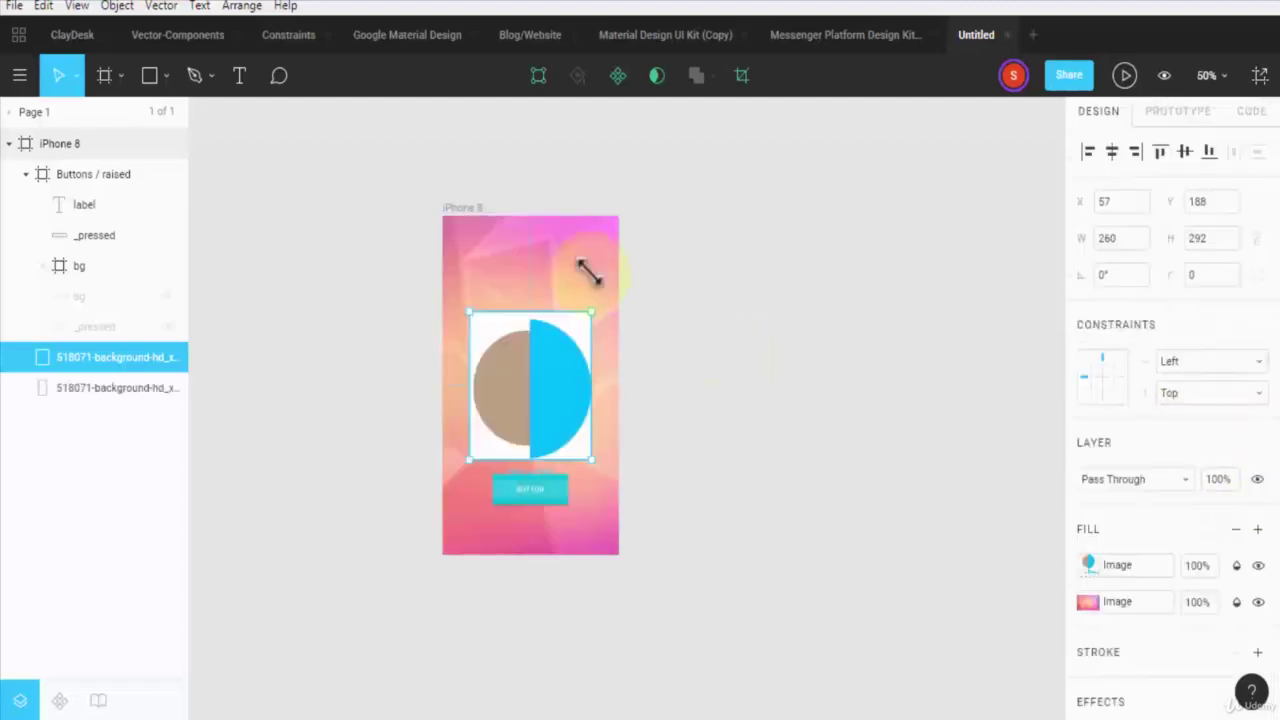
click(500, 237)
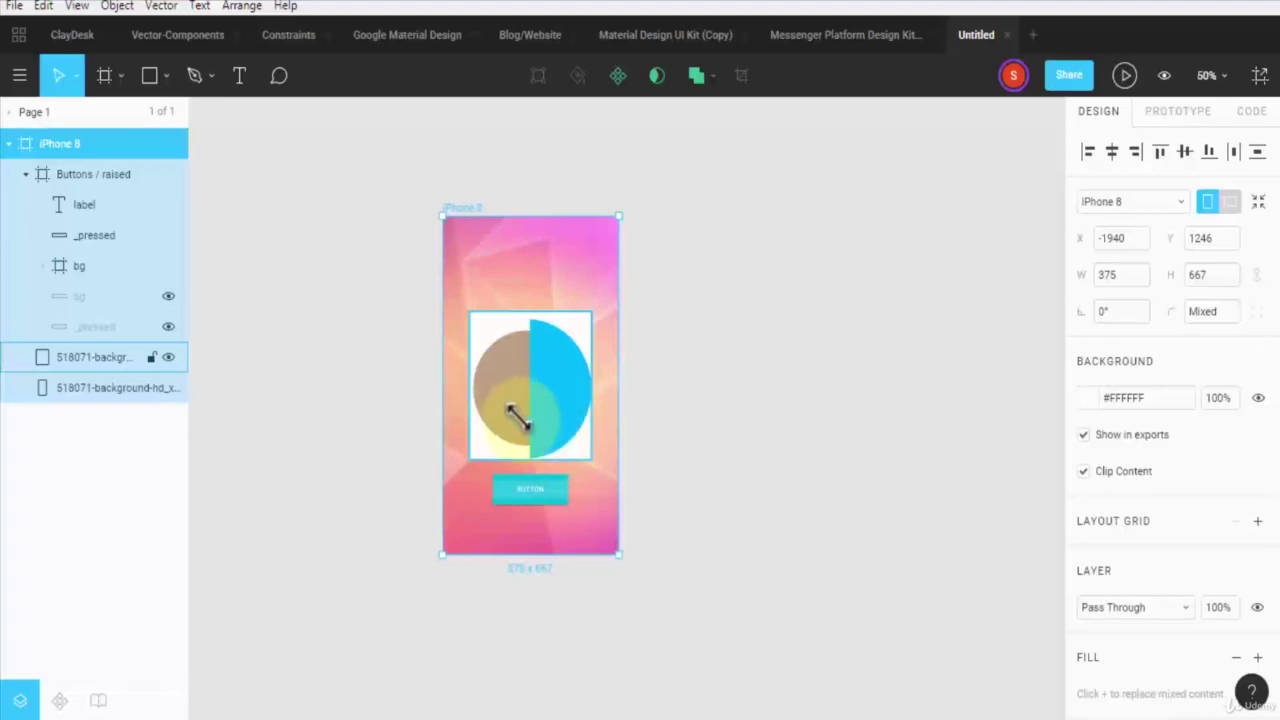
- Lower the button to X 107, Y 546 and select the full-frame background image
drag(530, 490, 548, 505)
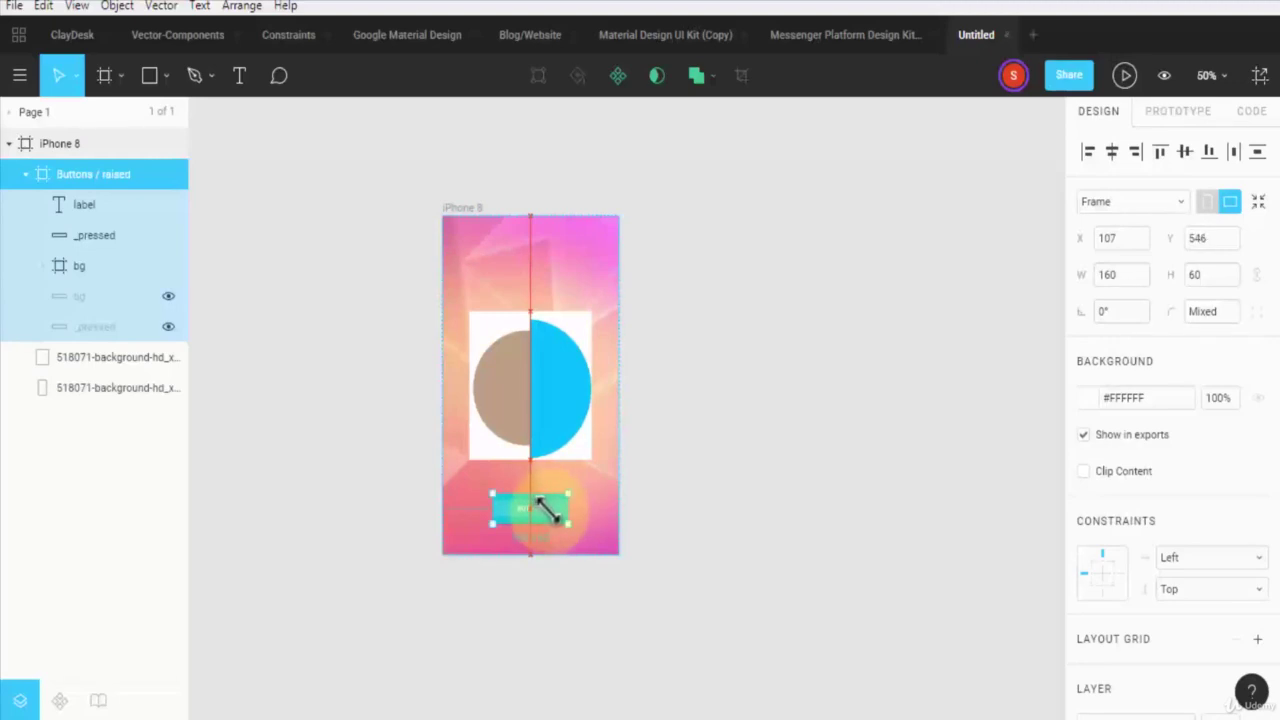
drag(540, 507, 540, 507)
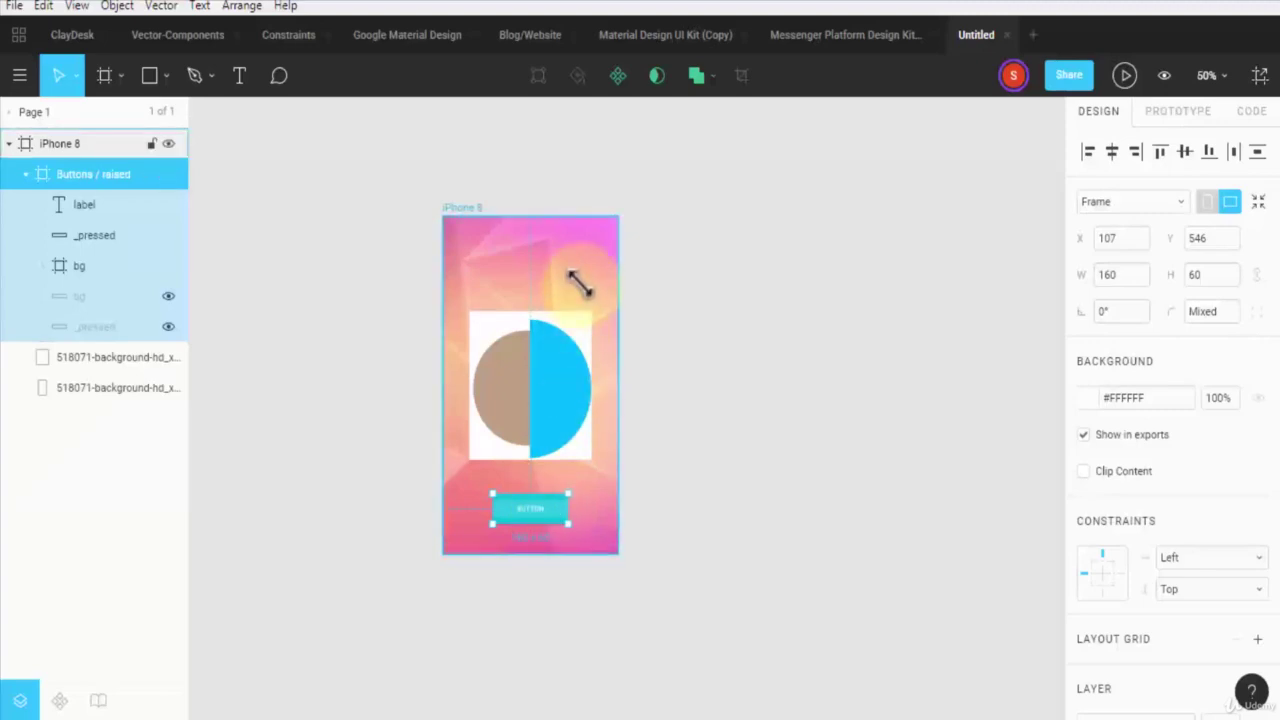
click(580, 284)
click(580, 284)
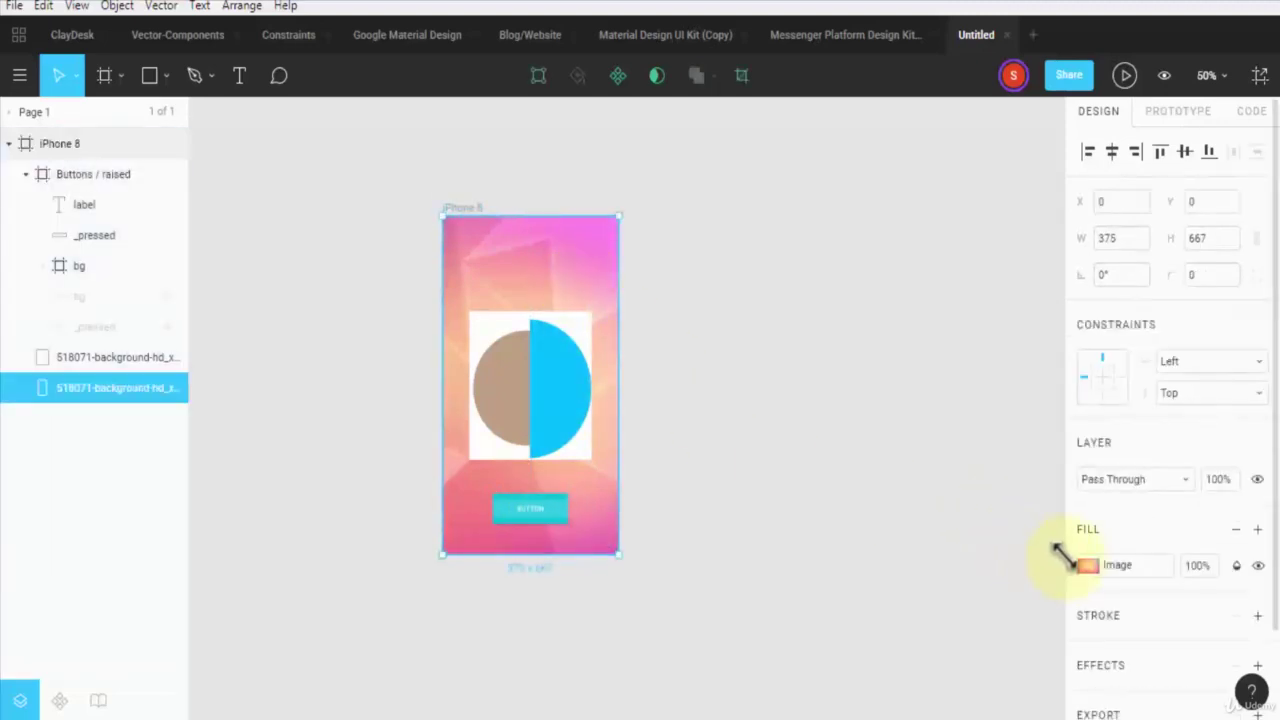
- Keep the background image on Fill, set it to Multiply, and lower its opacity
click(1087, 565)
click(927, 311)
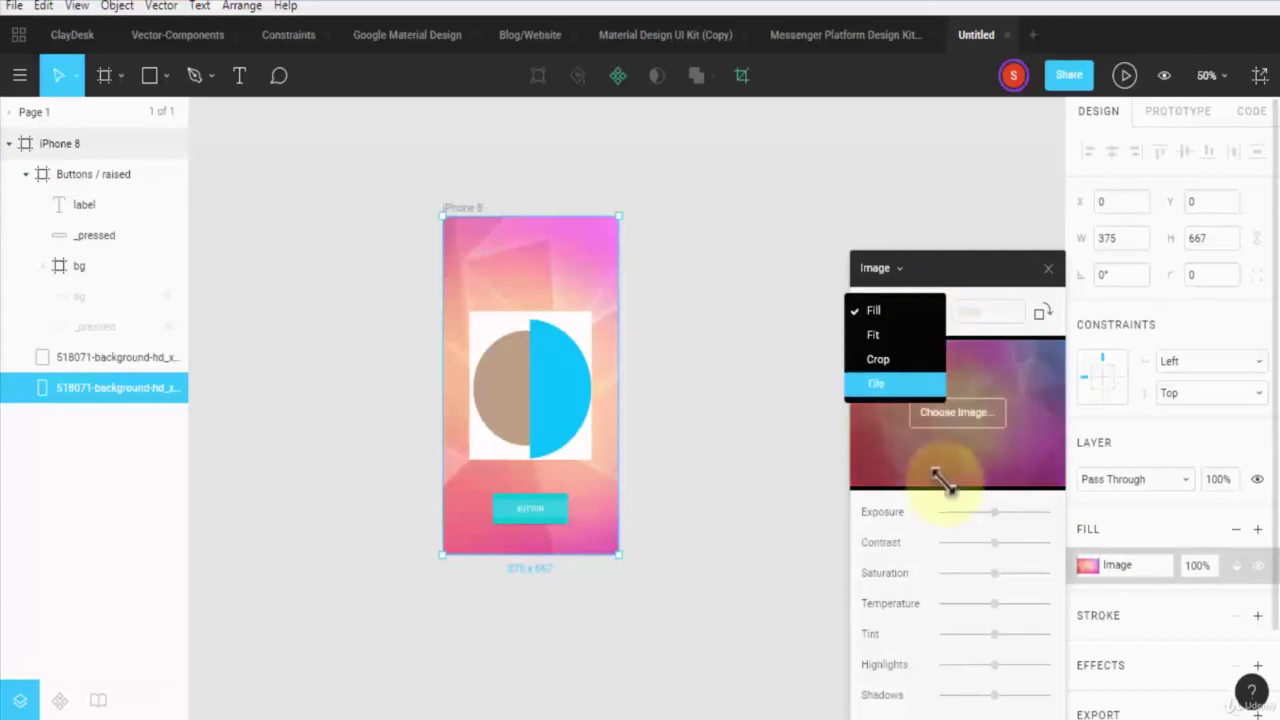
click(926, 524)
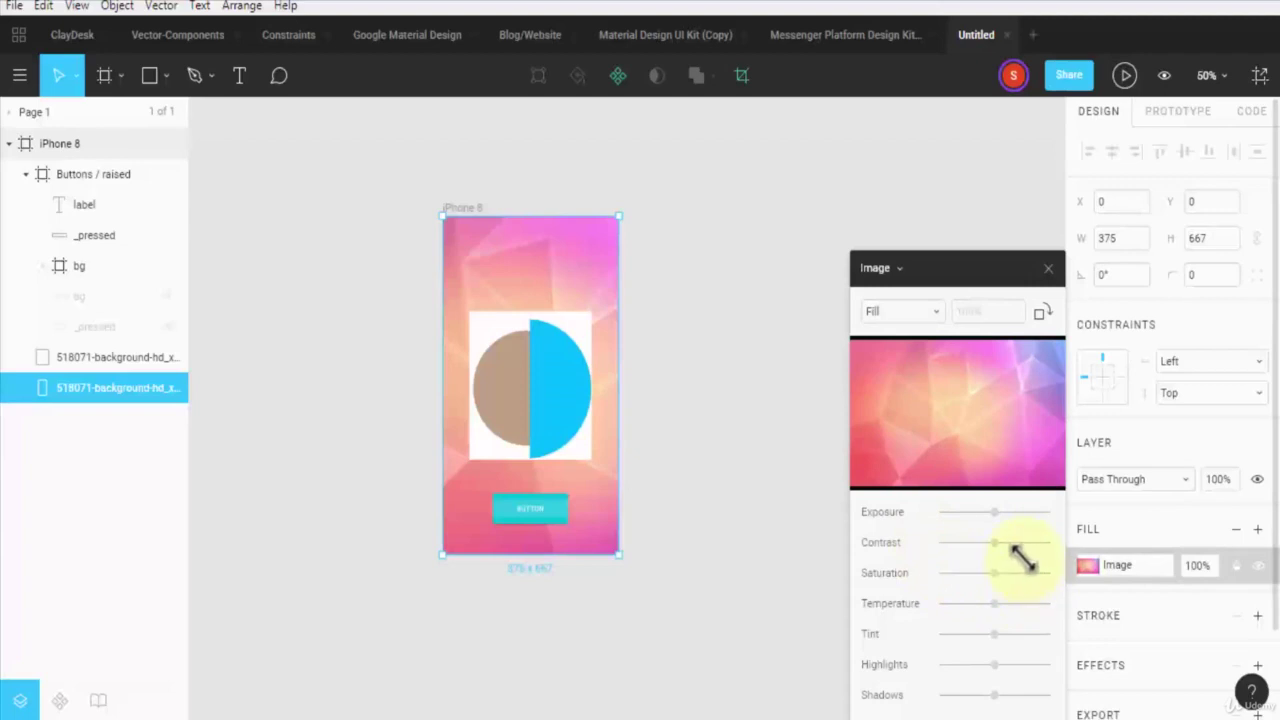
click(1184, 480)
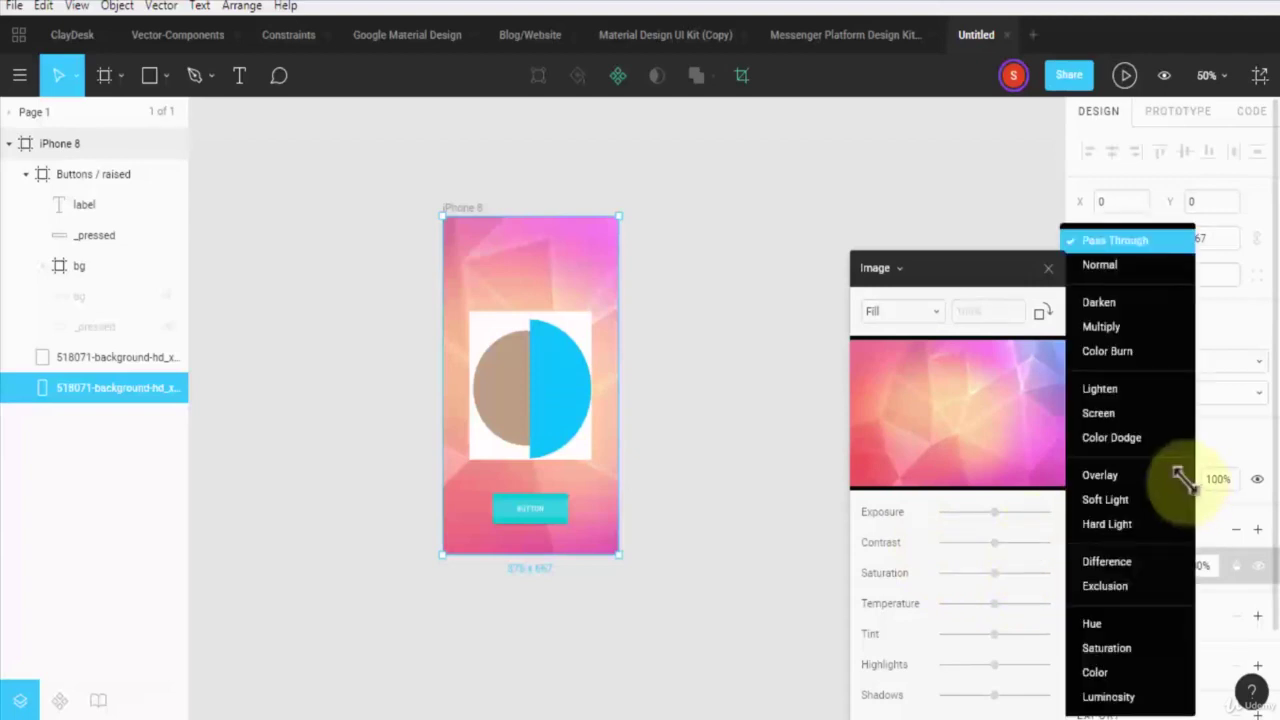
click(1101, 326)
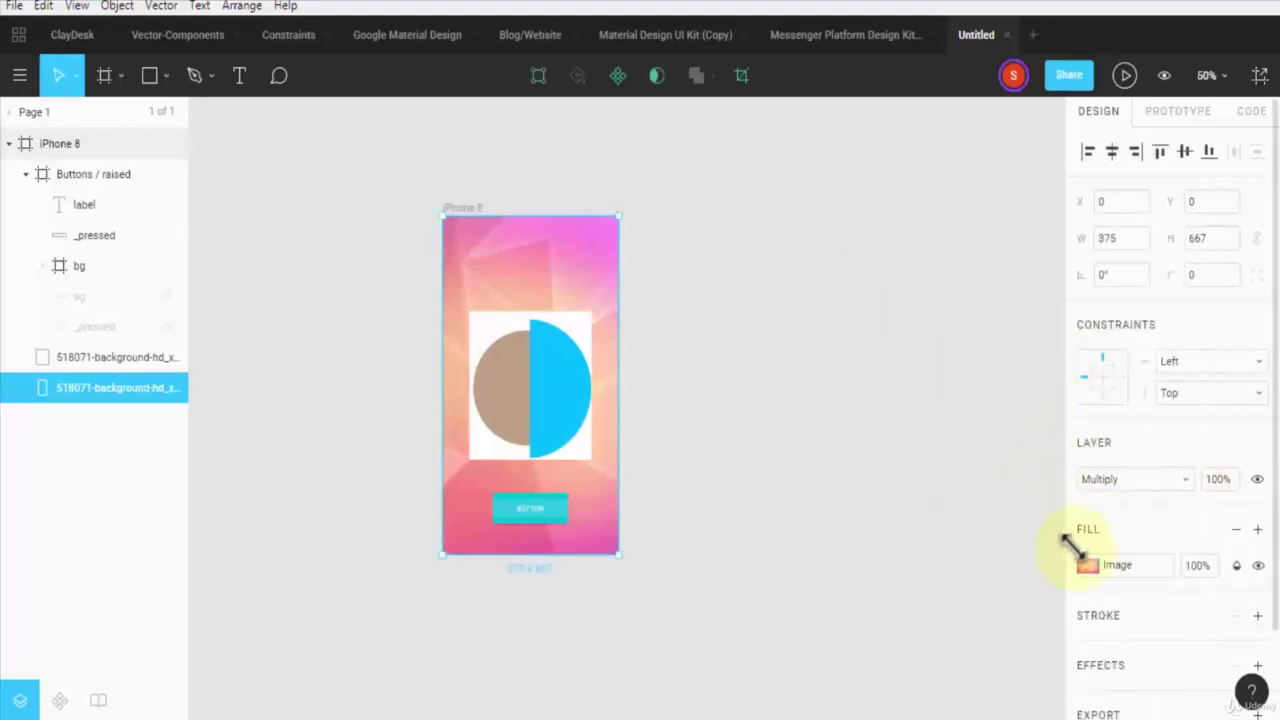
click(1196, 565)
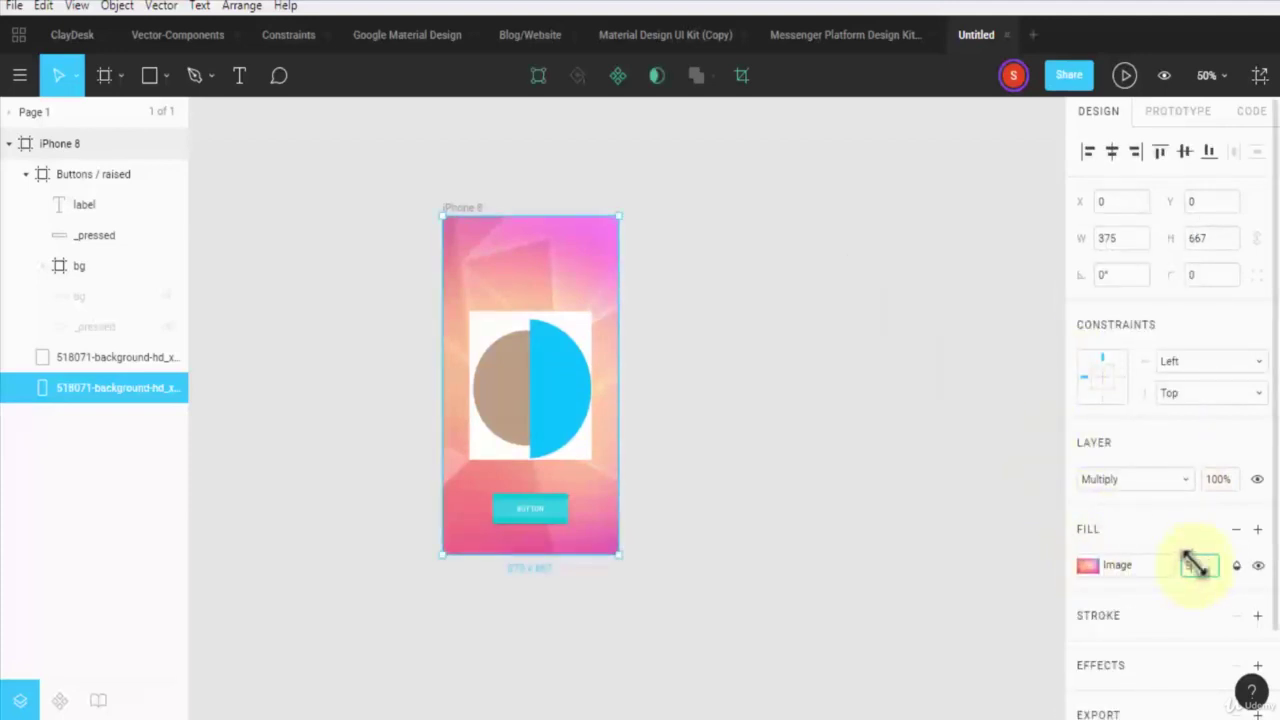
key(Return)
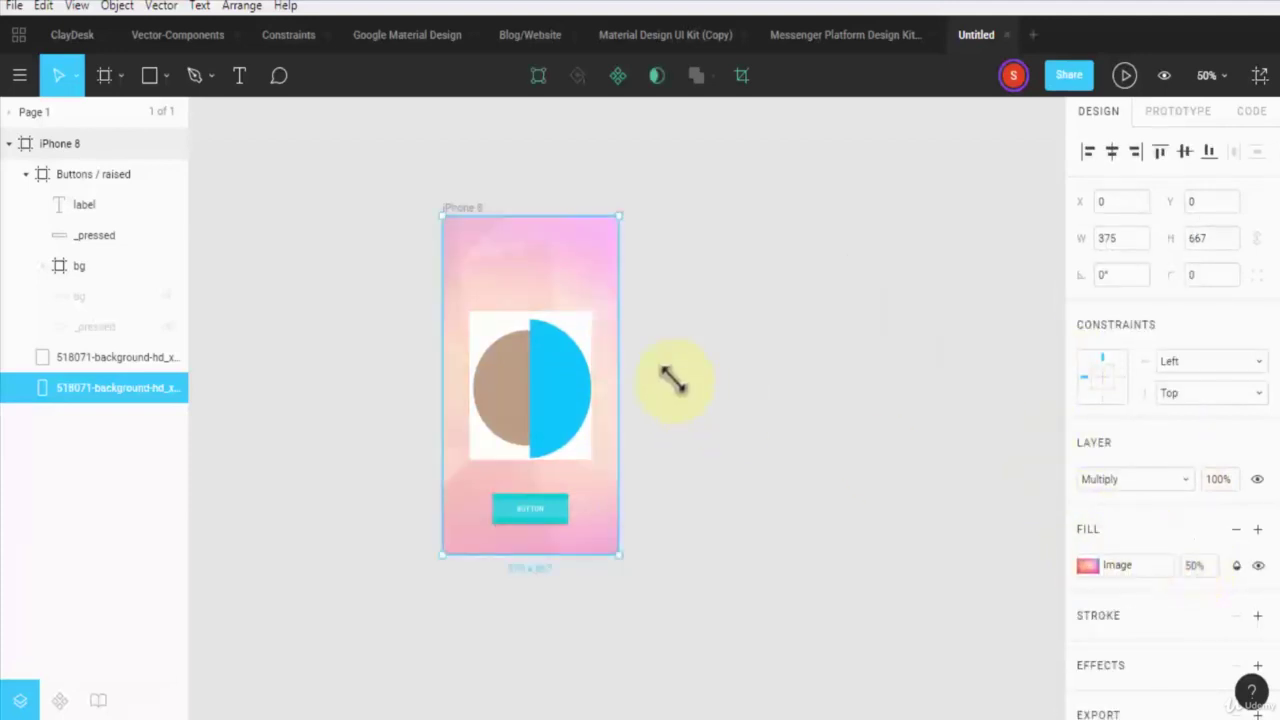
- Set the circle logo fill to Multiply blending at 50% opacity
click(525, 380)
click(1192, 565)
click(1137, 476)
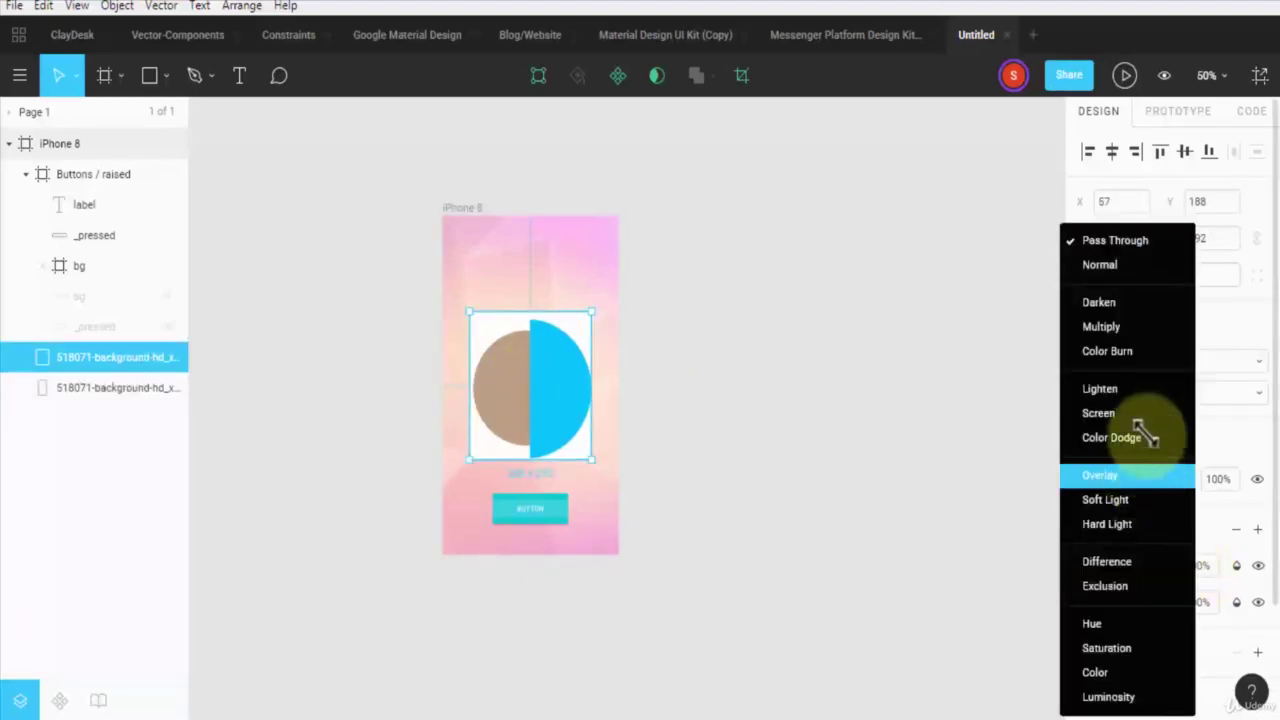
click(1131, 323)
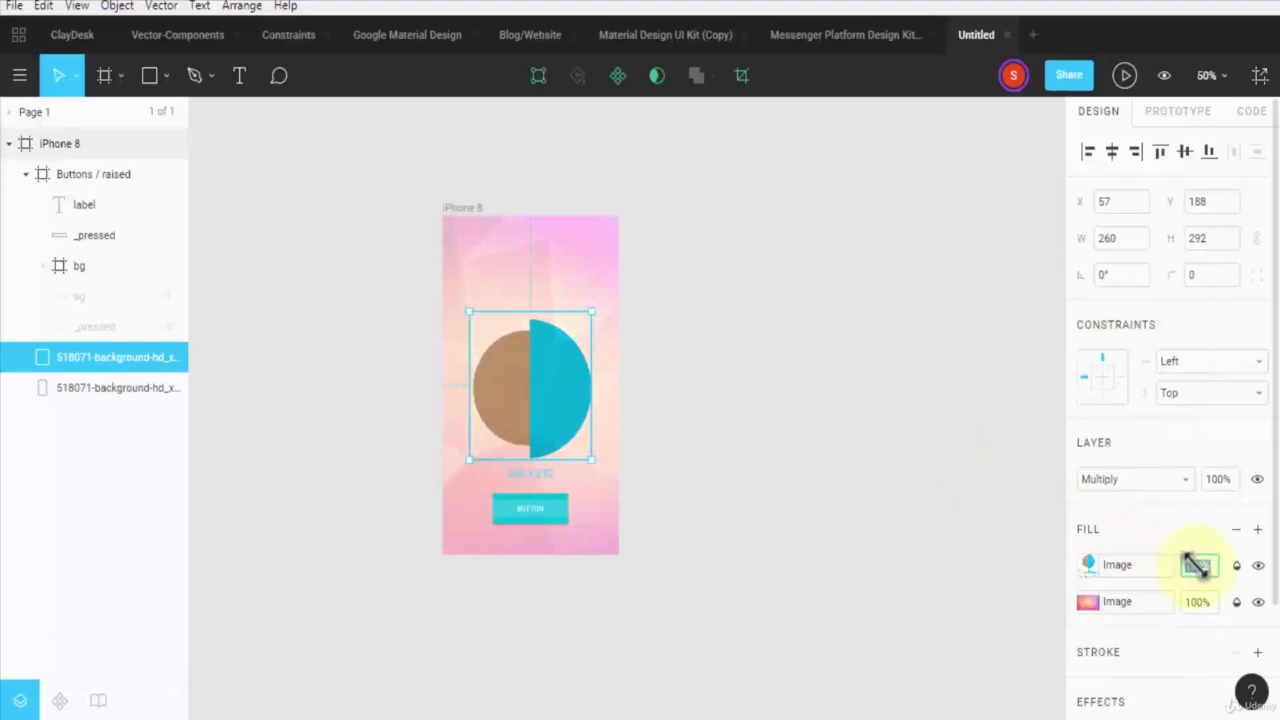
text(50)
key(Return)
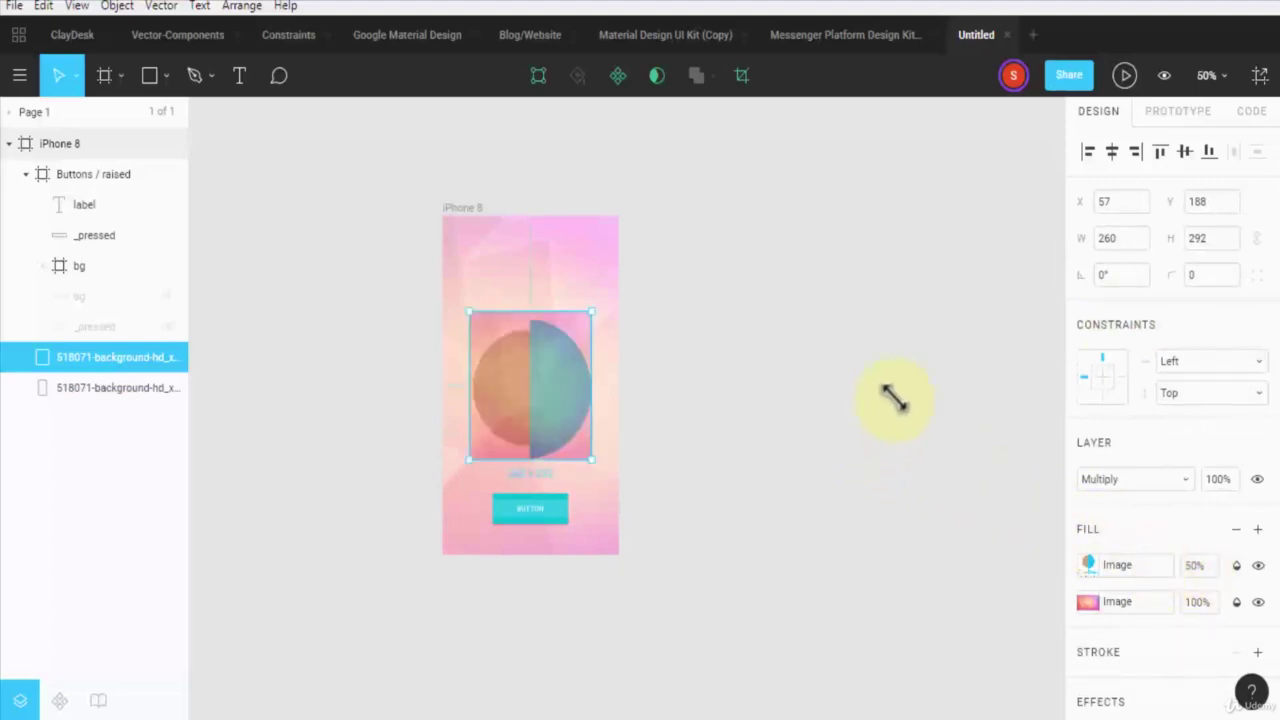
- Deselect the logo and zoom the splash screen to 100%
click(655, 485)
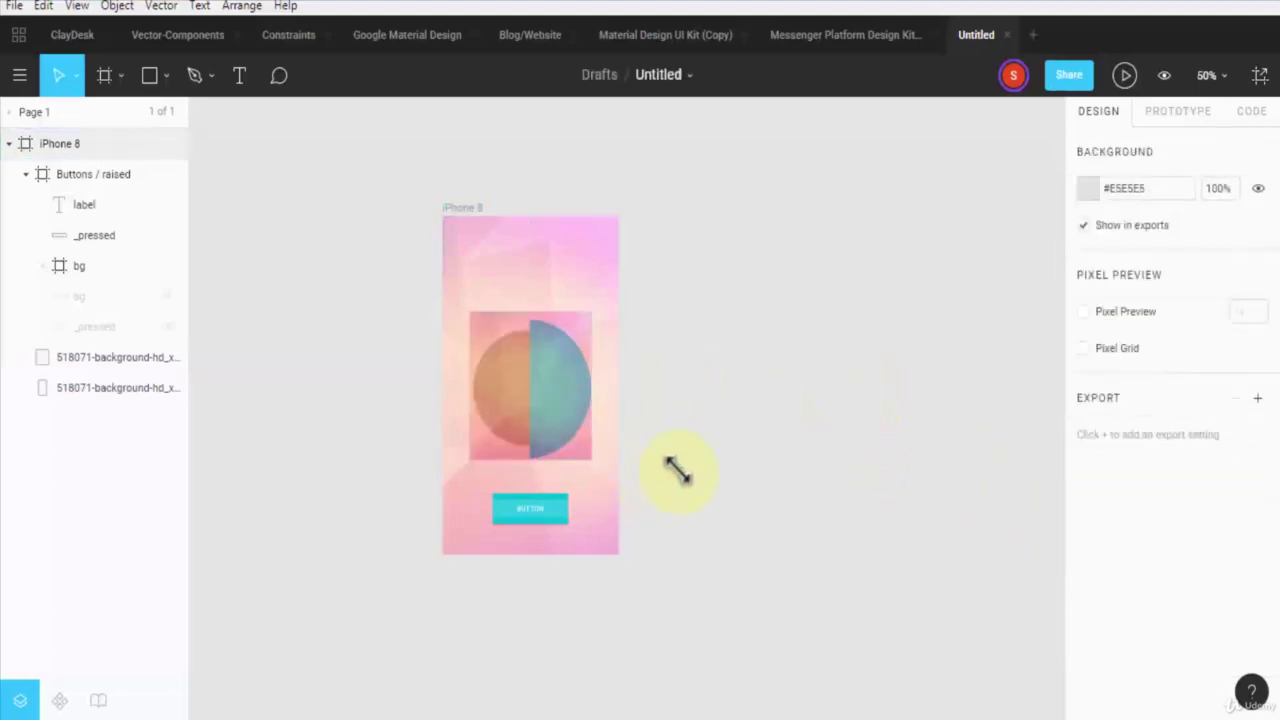
click(826, 531)
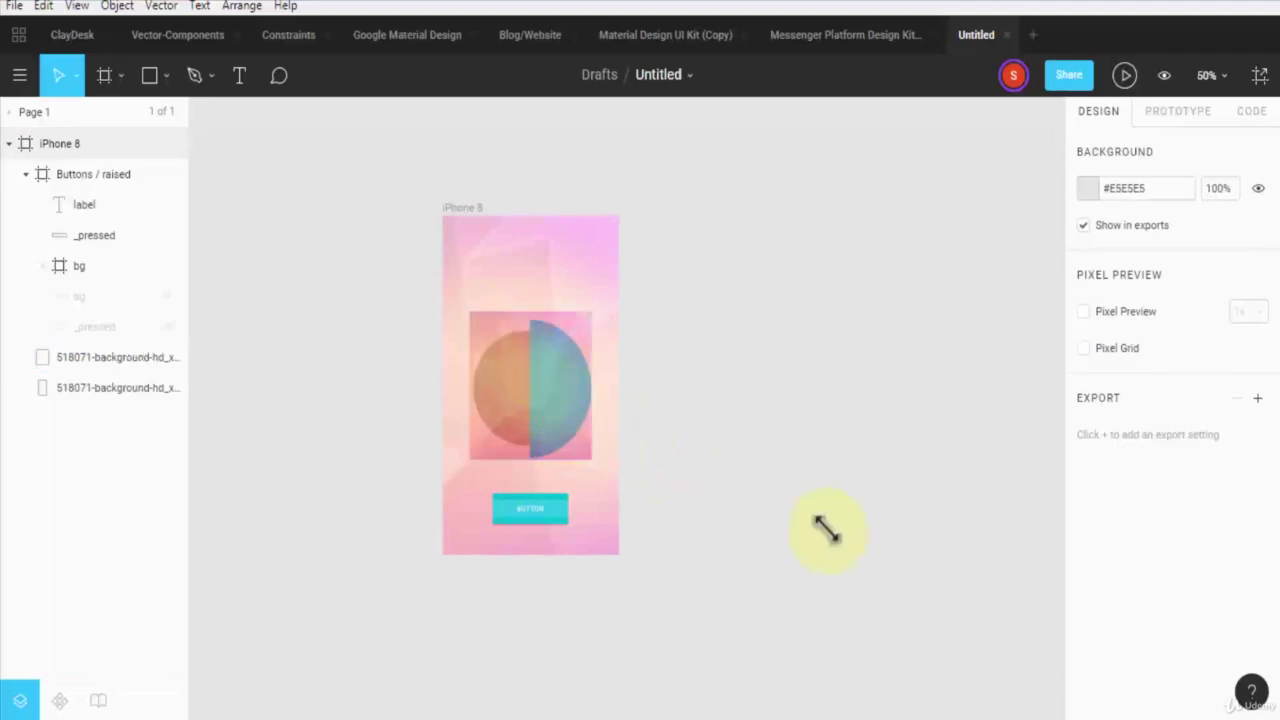
key(shift+0)
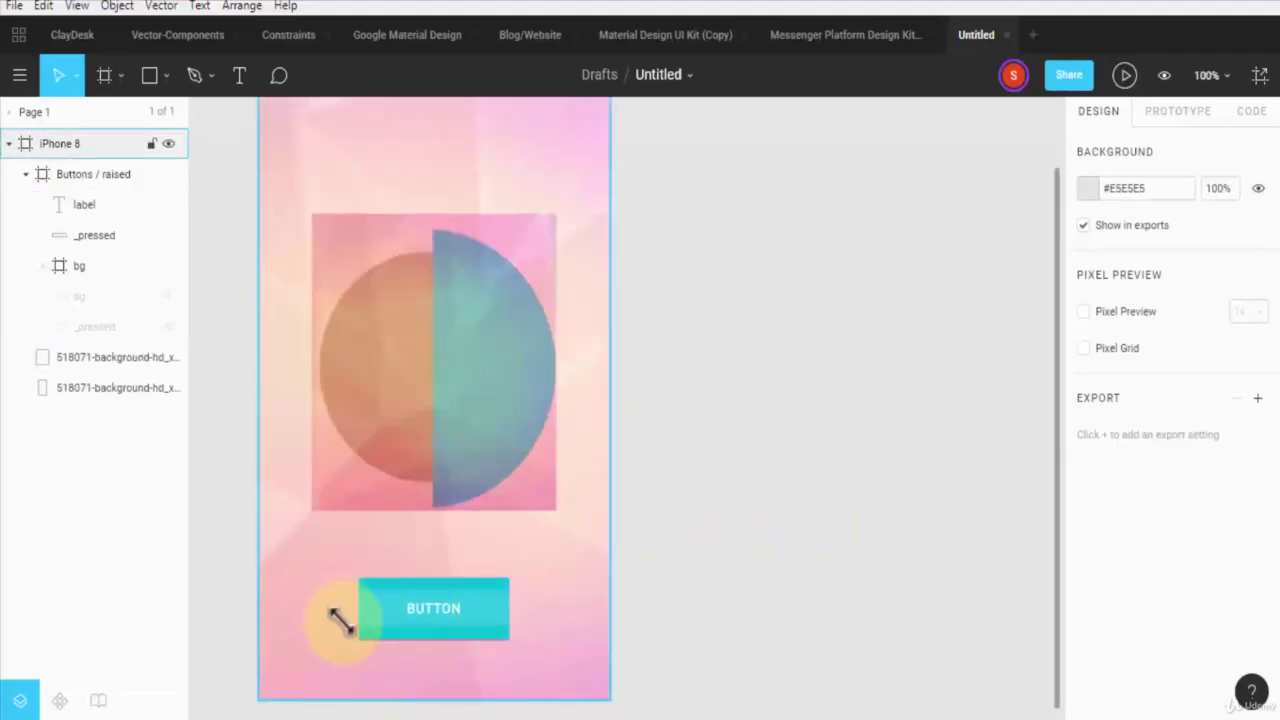
- Set the circle logo image's horizontal constraint to Left & Right
drag(223, 229, 509, 531)
click(466, 429)
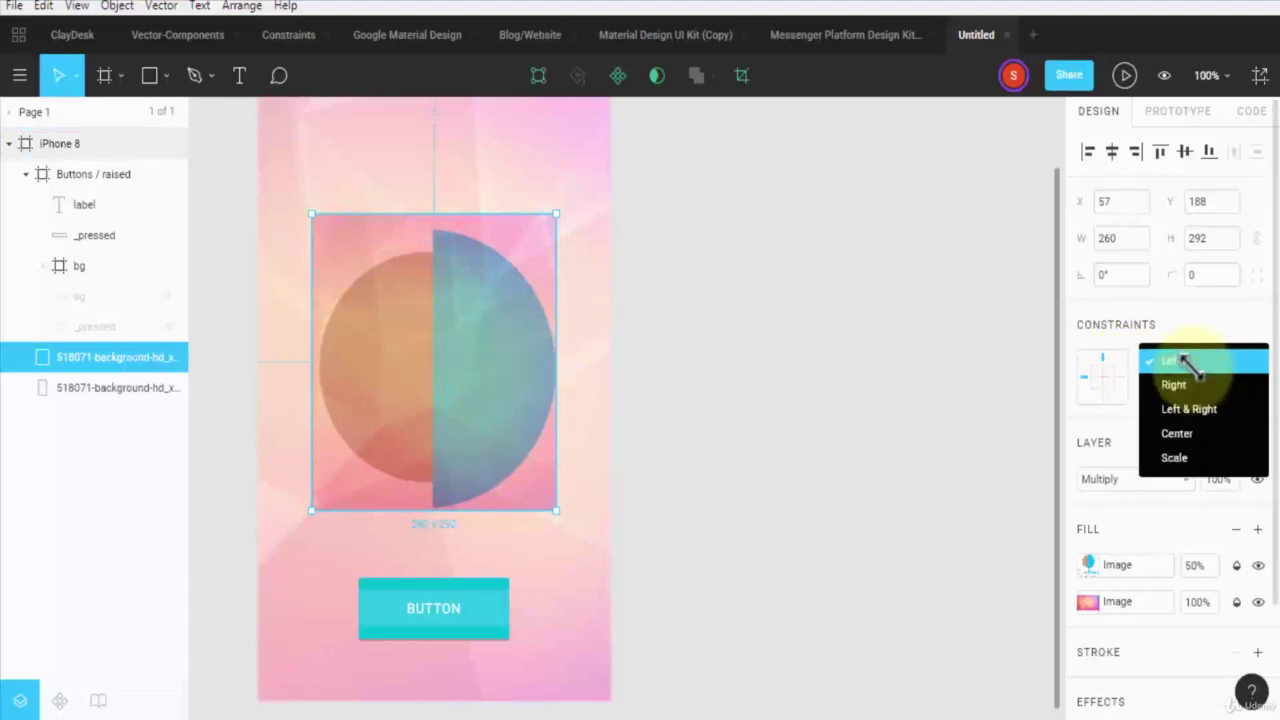
click(1183, 407)
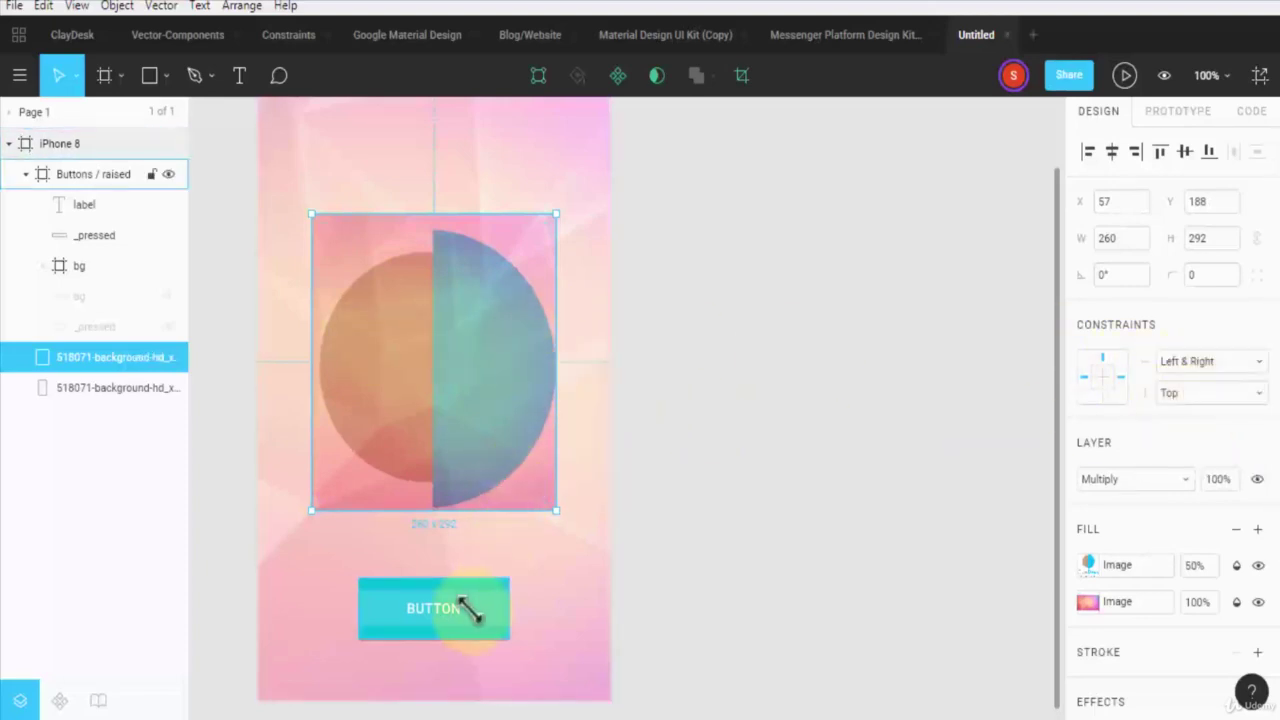
- Inspect the button label's horizontal constraints, then select the button and both images
click(467, 607)
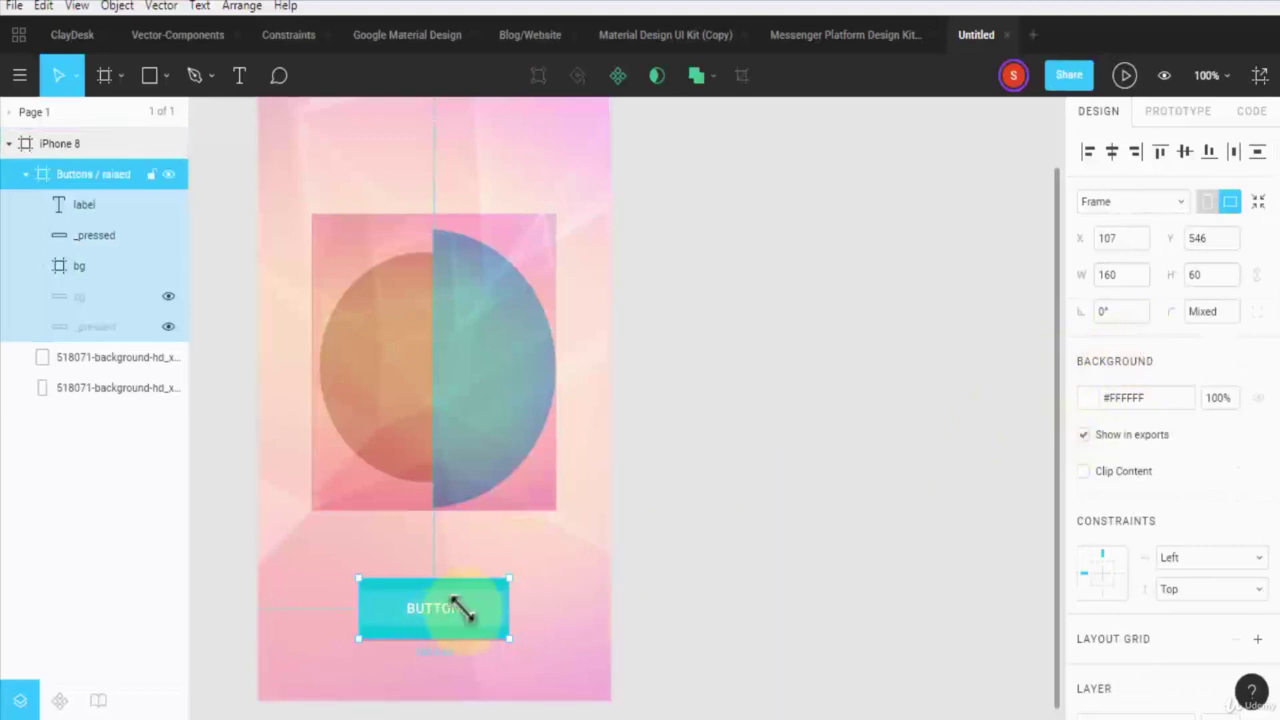
double_click(462, 607)
click(1170, 362)
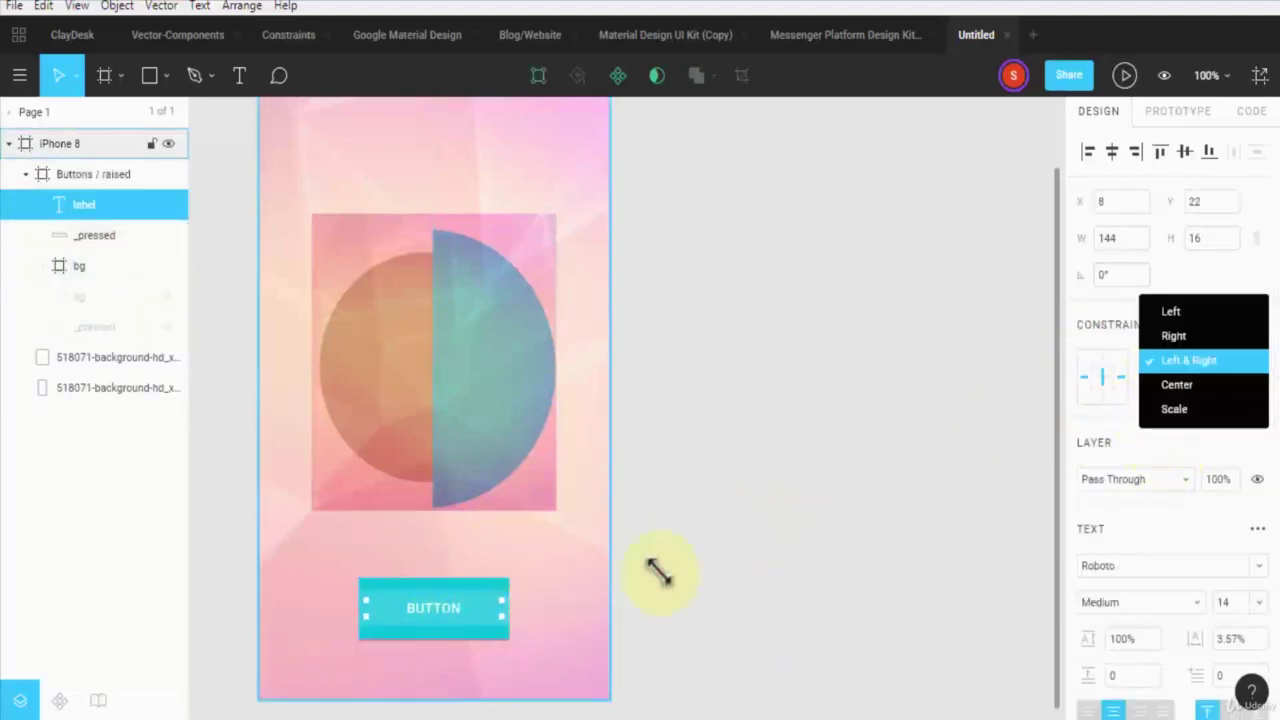
click(668, 537)
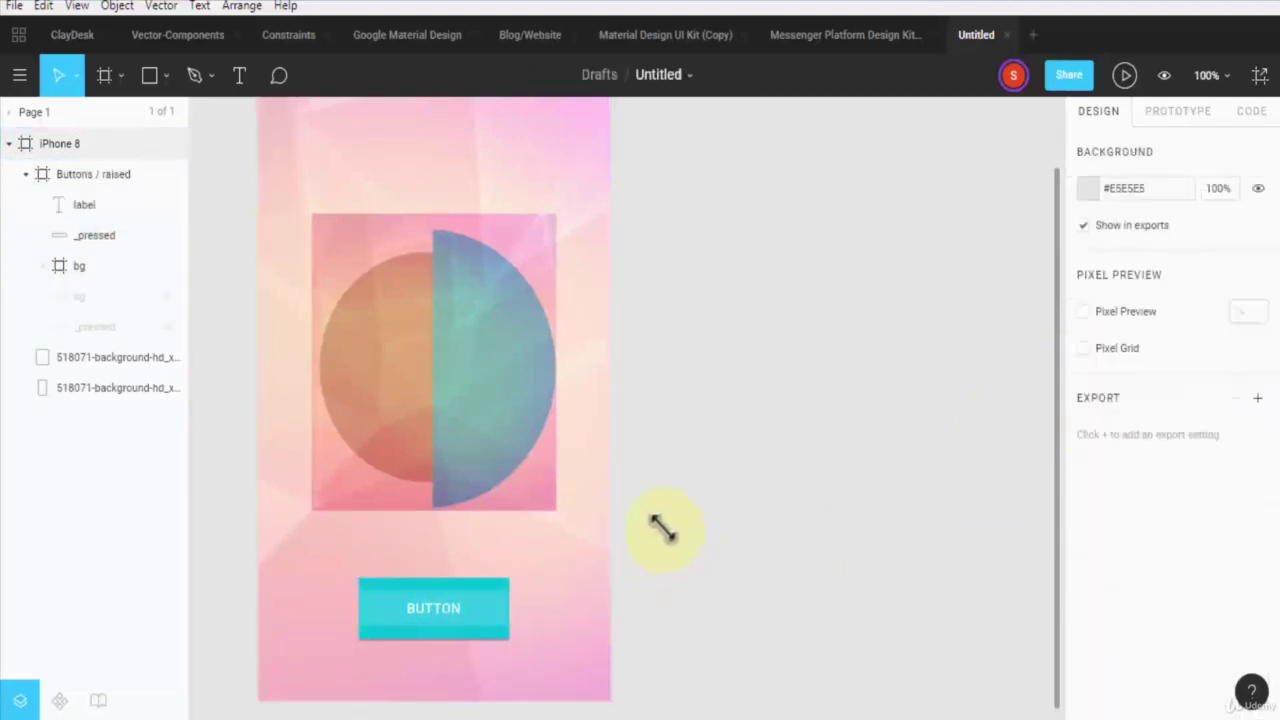
drag(660, 446, 634, 523)
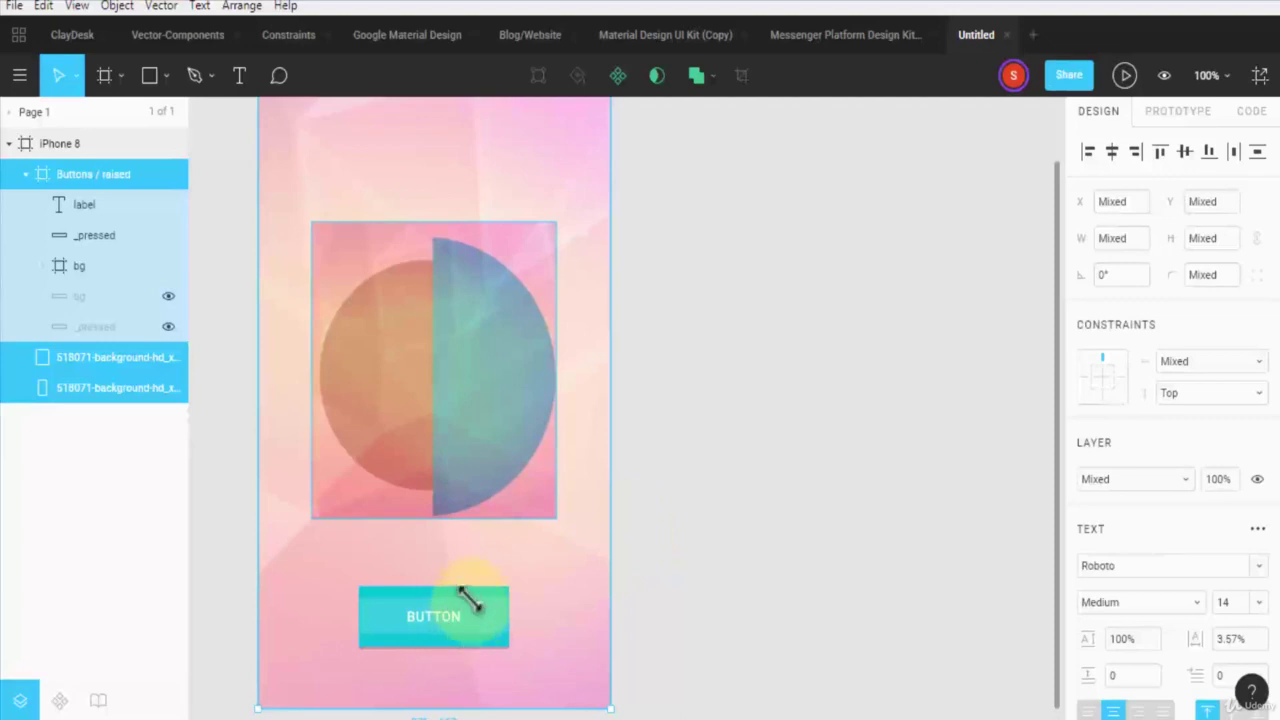
double_click(514, 503)
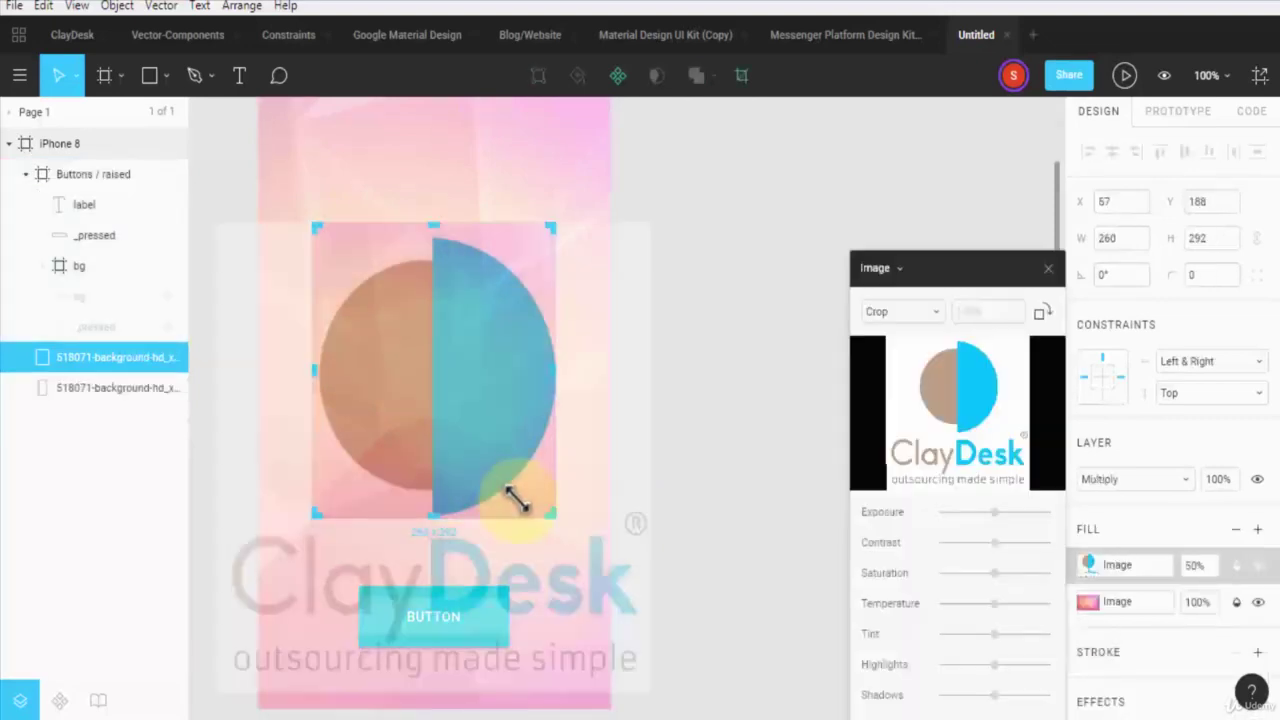
scroll(775, 505, up, 1)
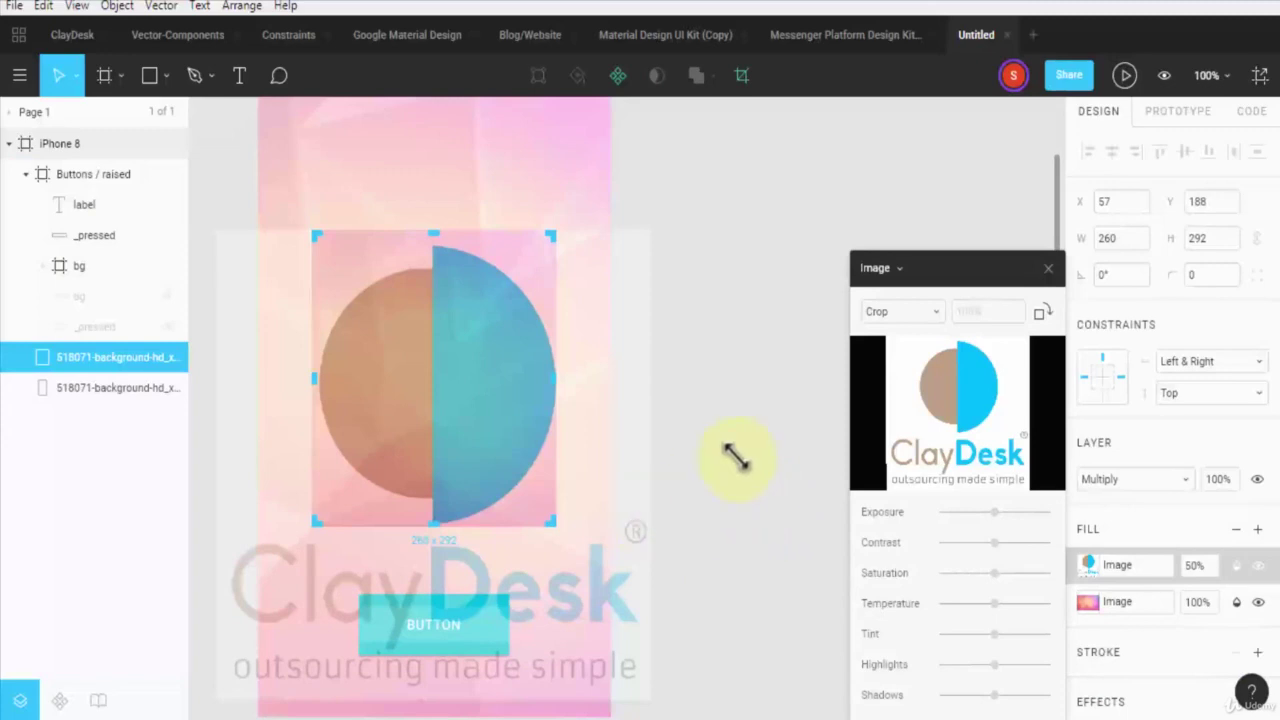
click(900, 311)
click(896, 261)
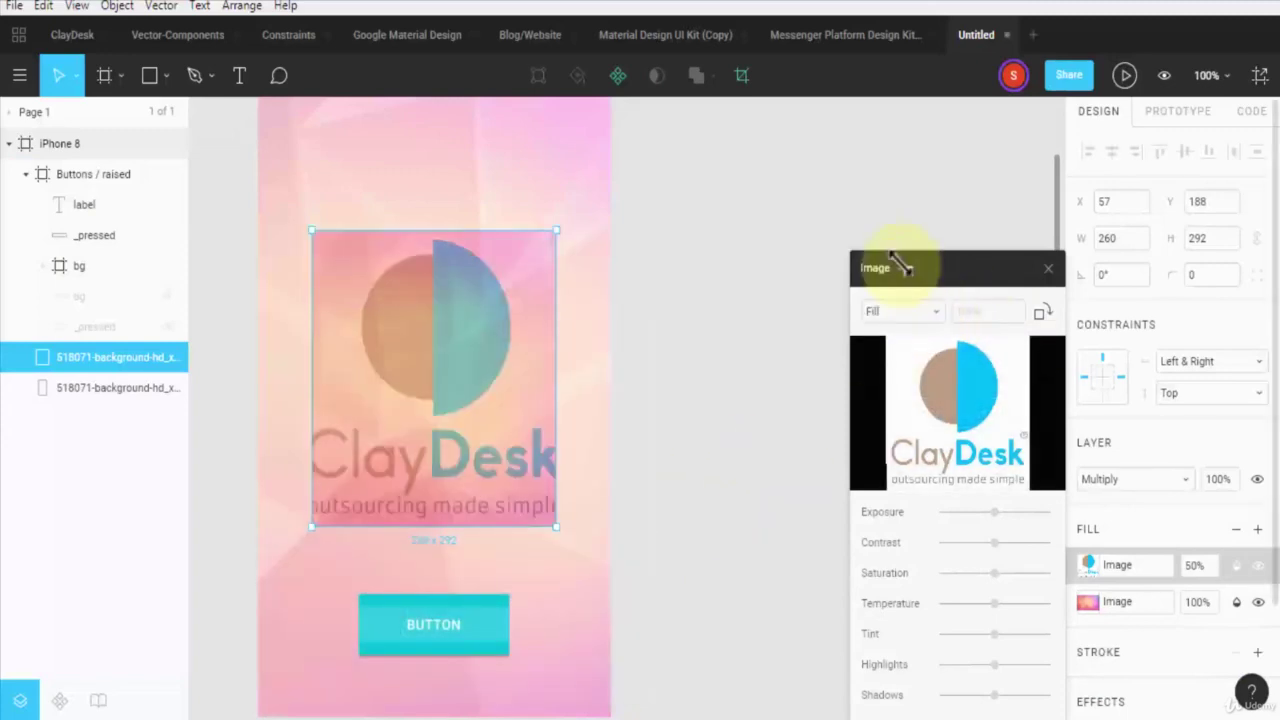
click(902, 311)
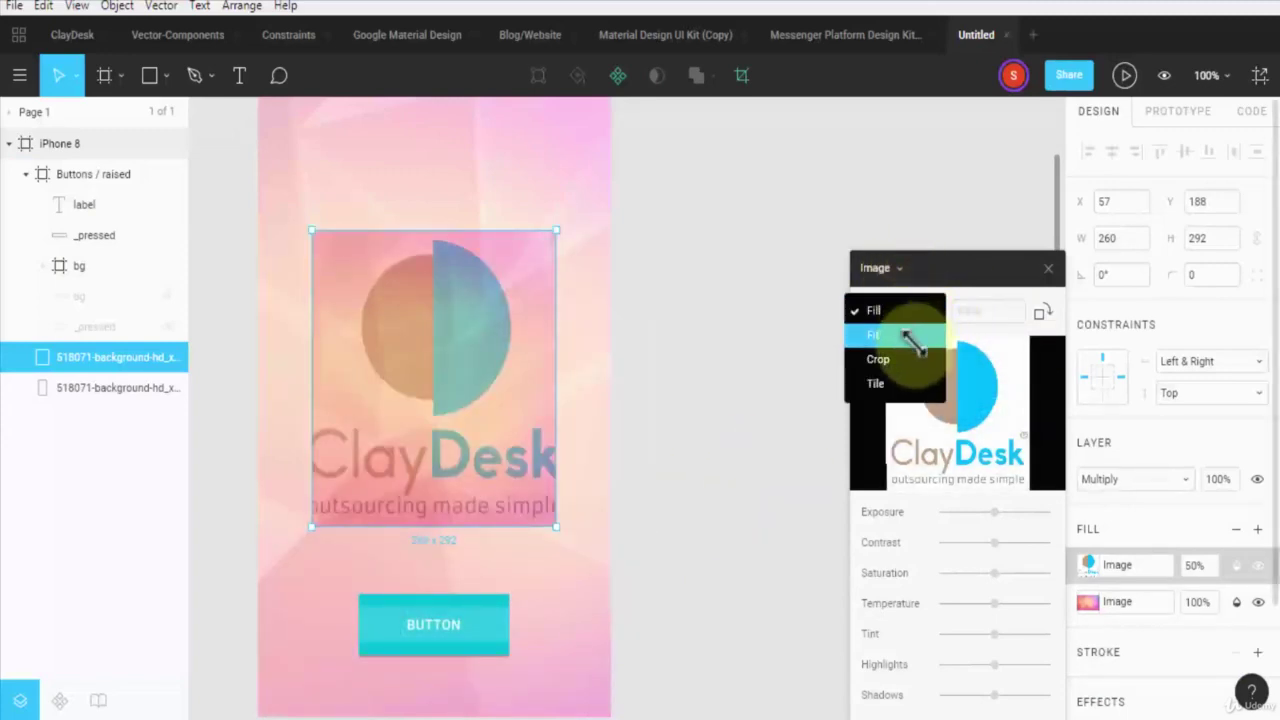
click(902, 330)
click(902, 312)
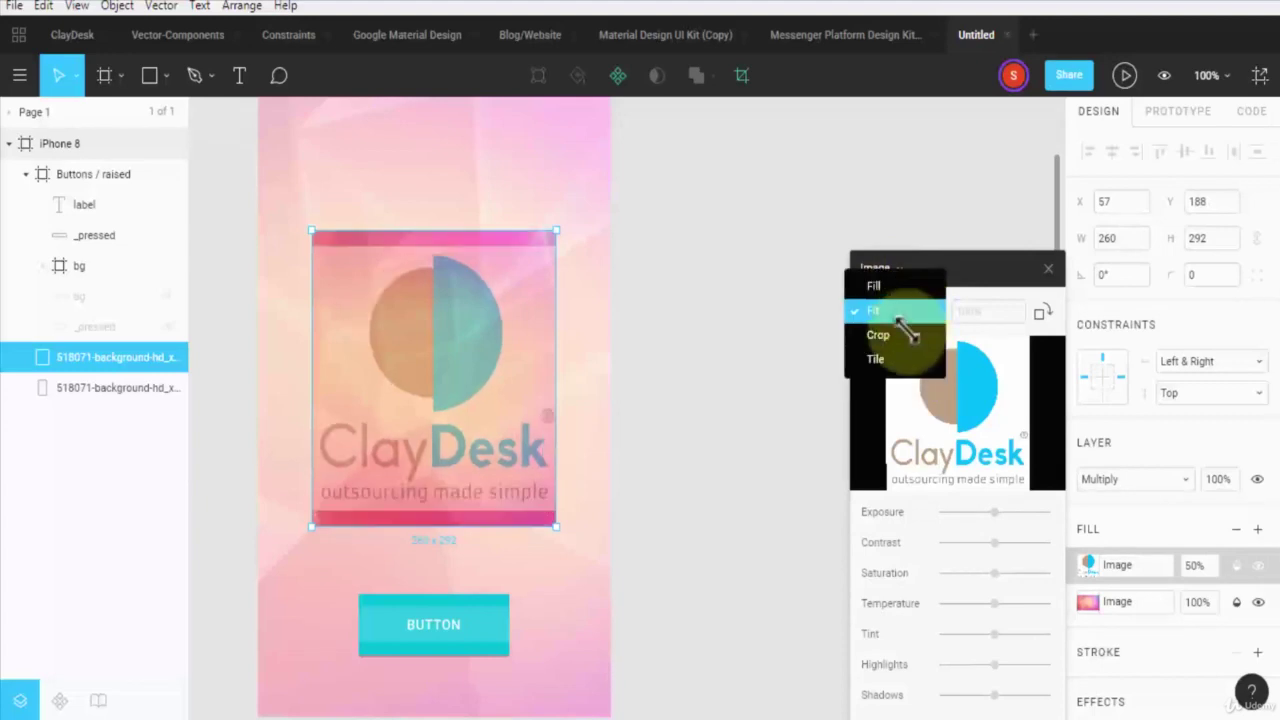
click(893, 333)
click(894, 328)
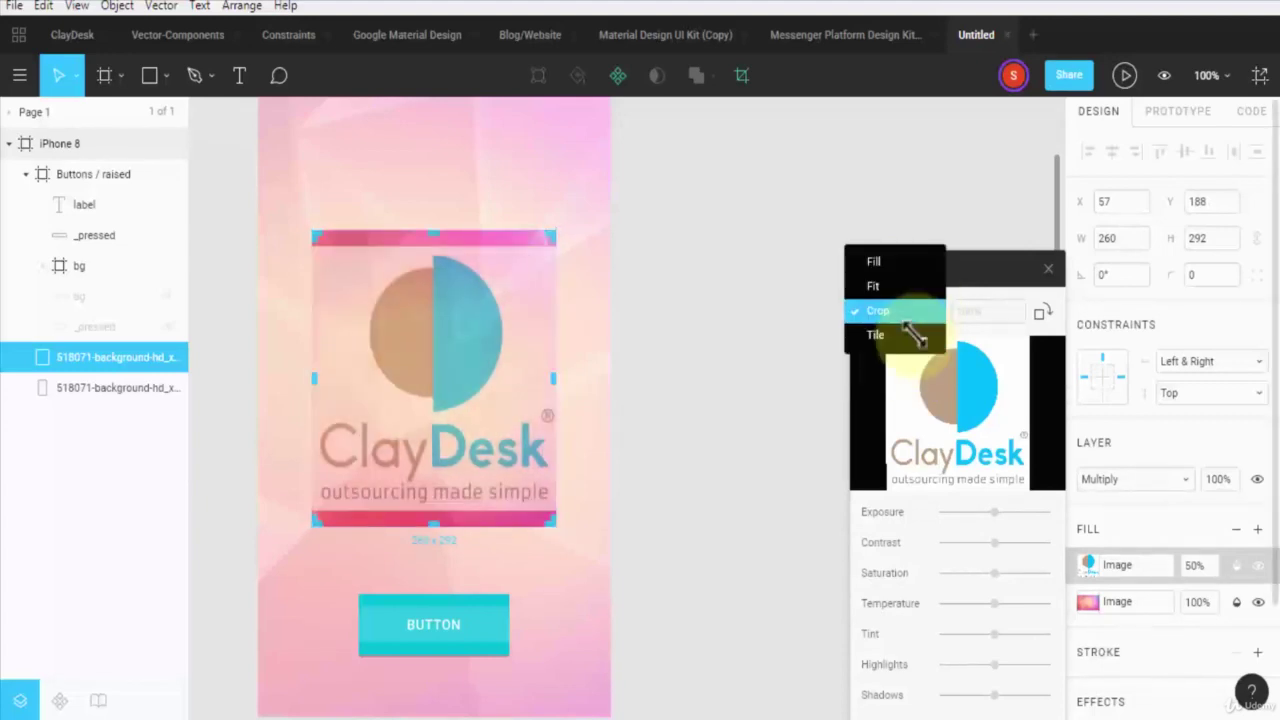
click(893, 336)
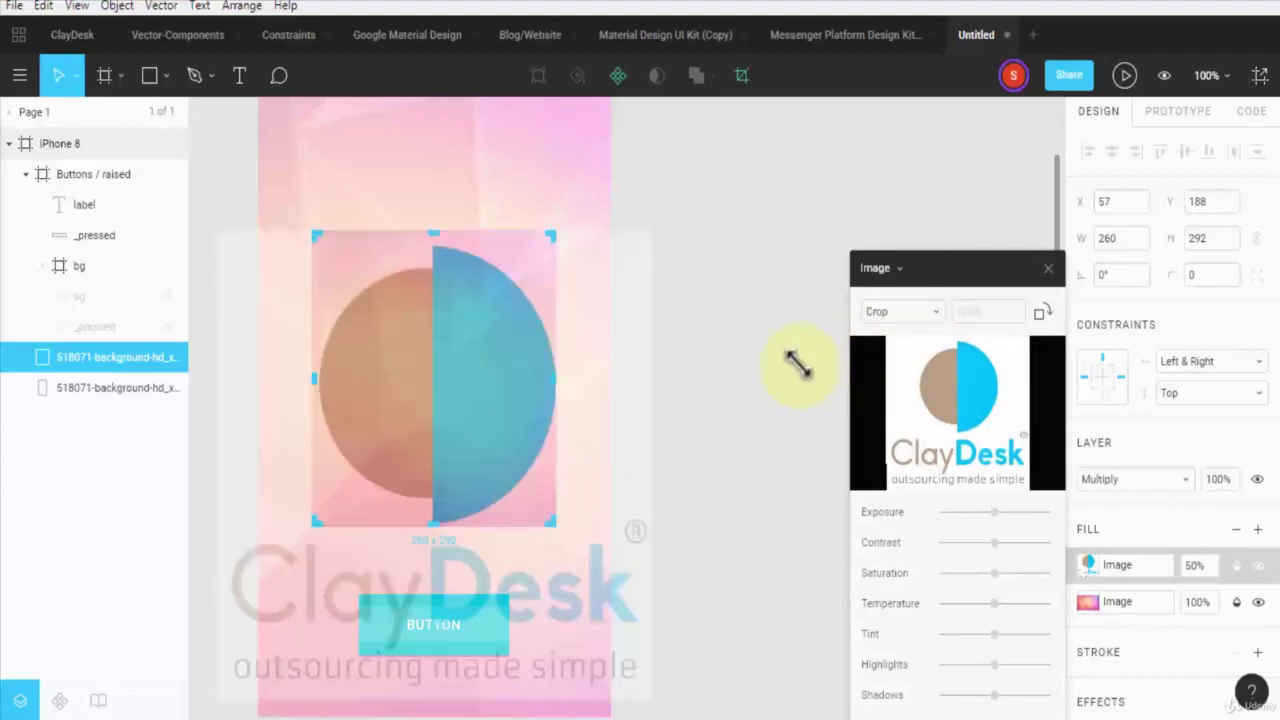
click(786, 366)
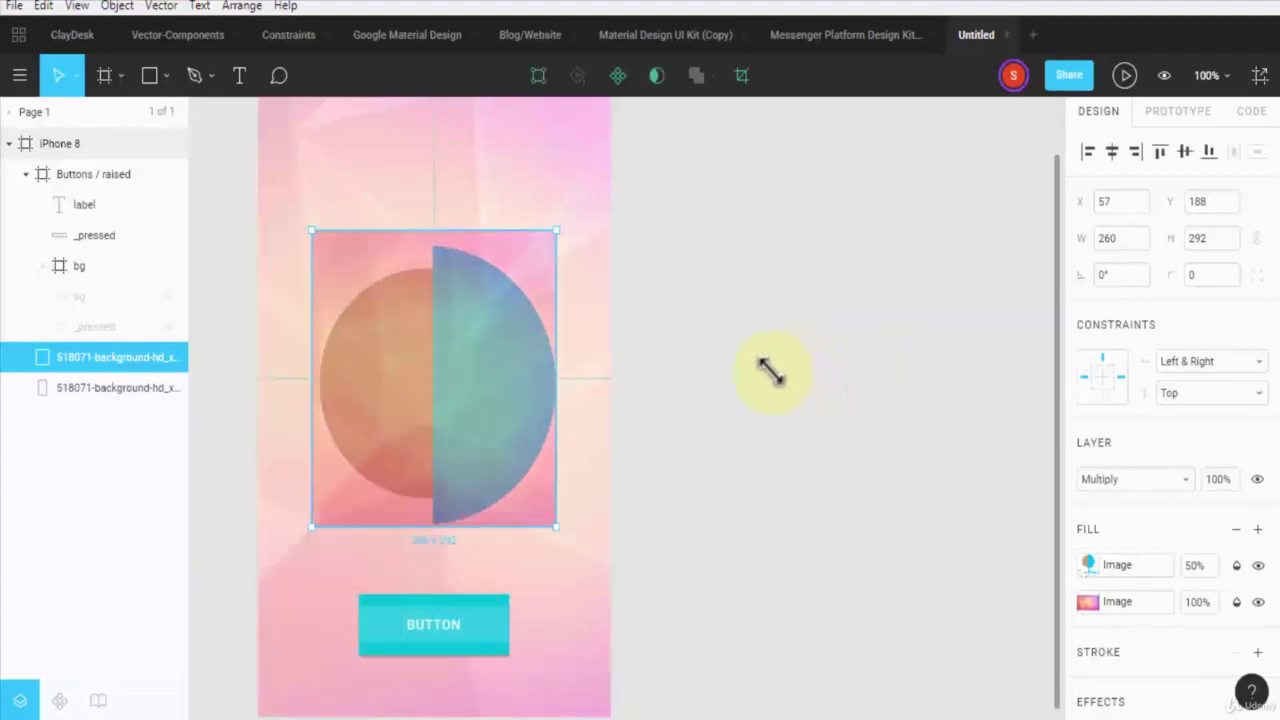
click(766, 371)
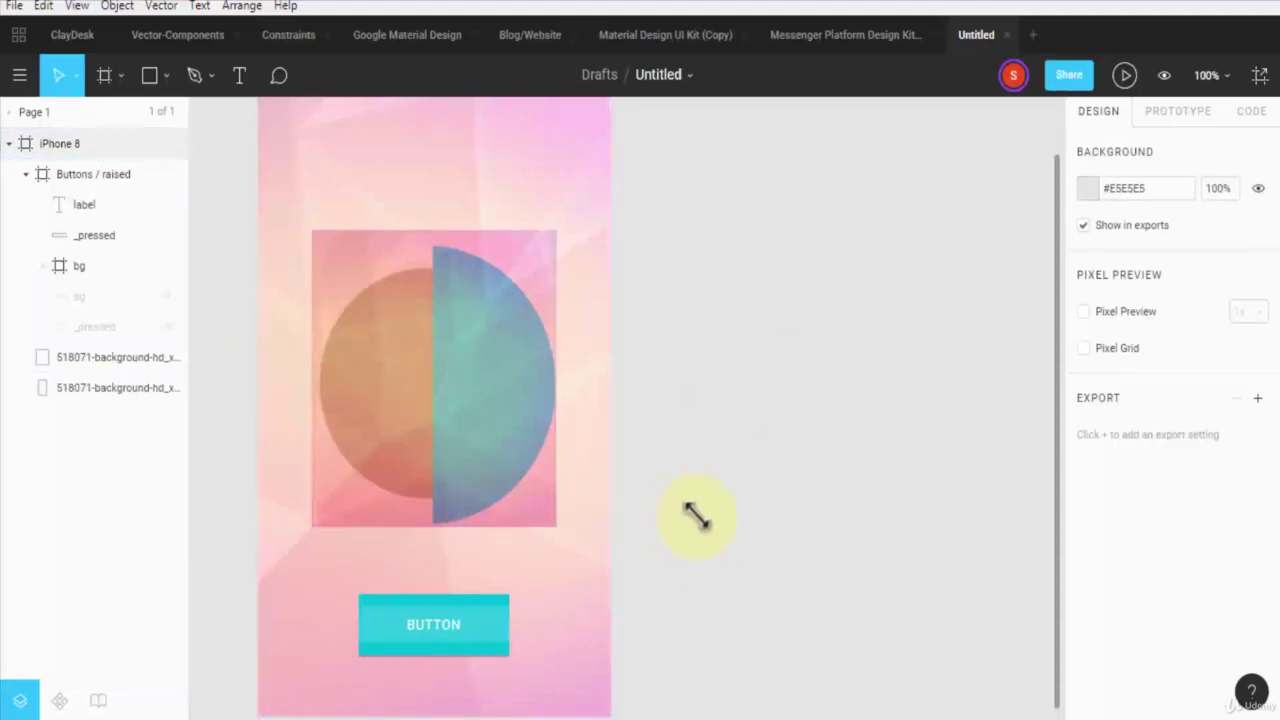
- Replace the button label text BUTTON with CLICK HERE
click(415, 620)
double_click(415, 620)
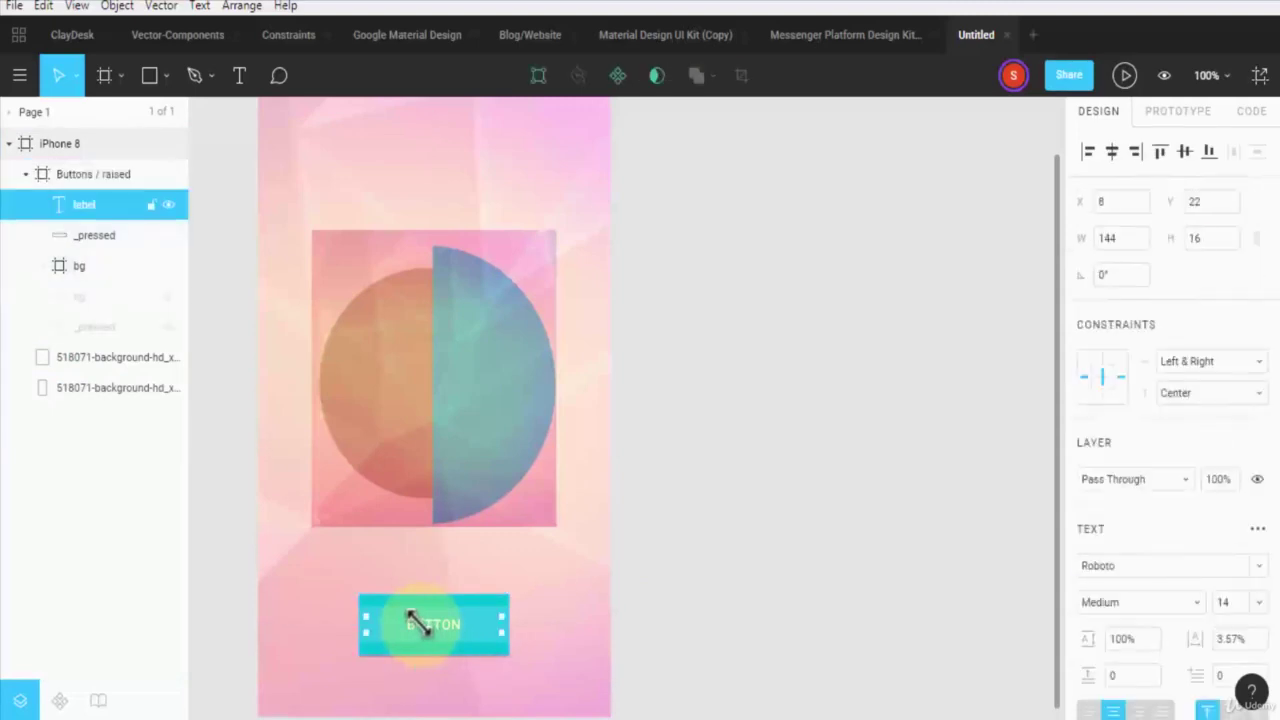
double_click(413, 622)
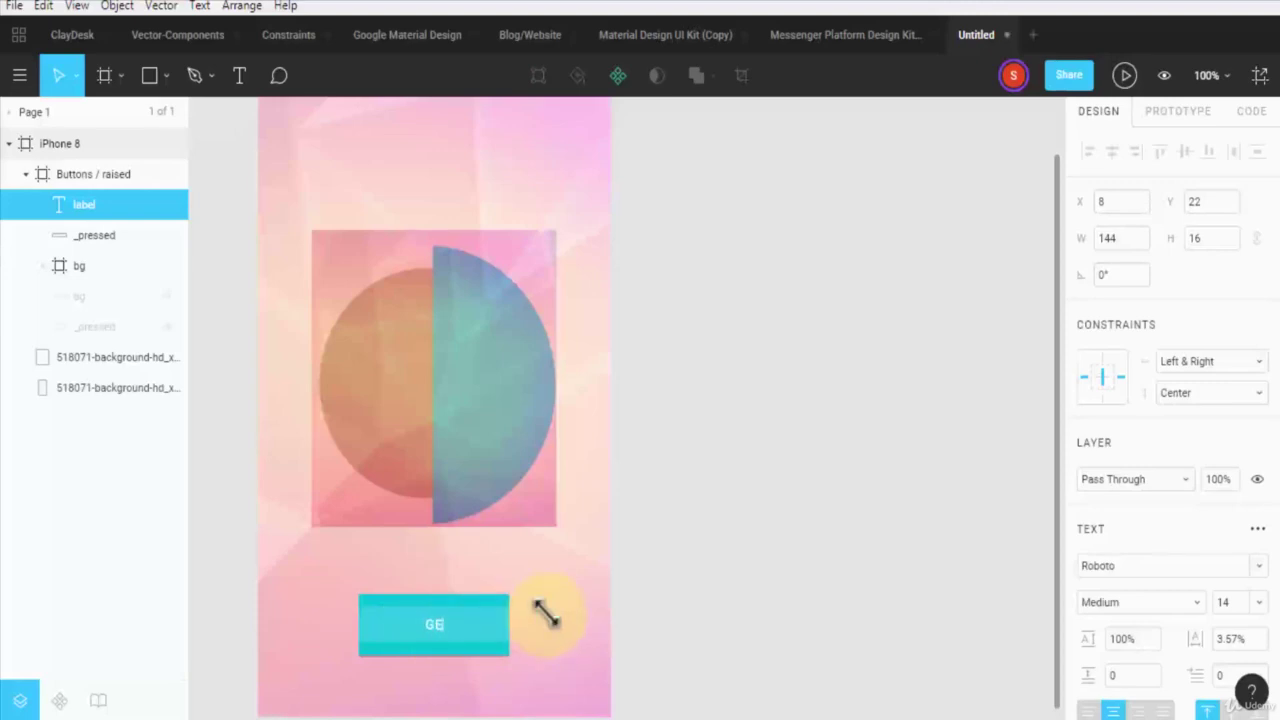
text(CLICK HERE)
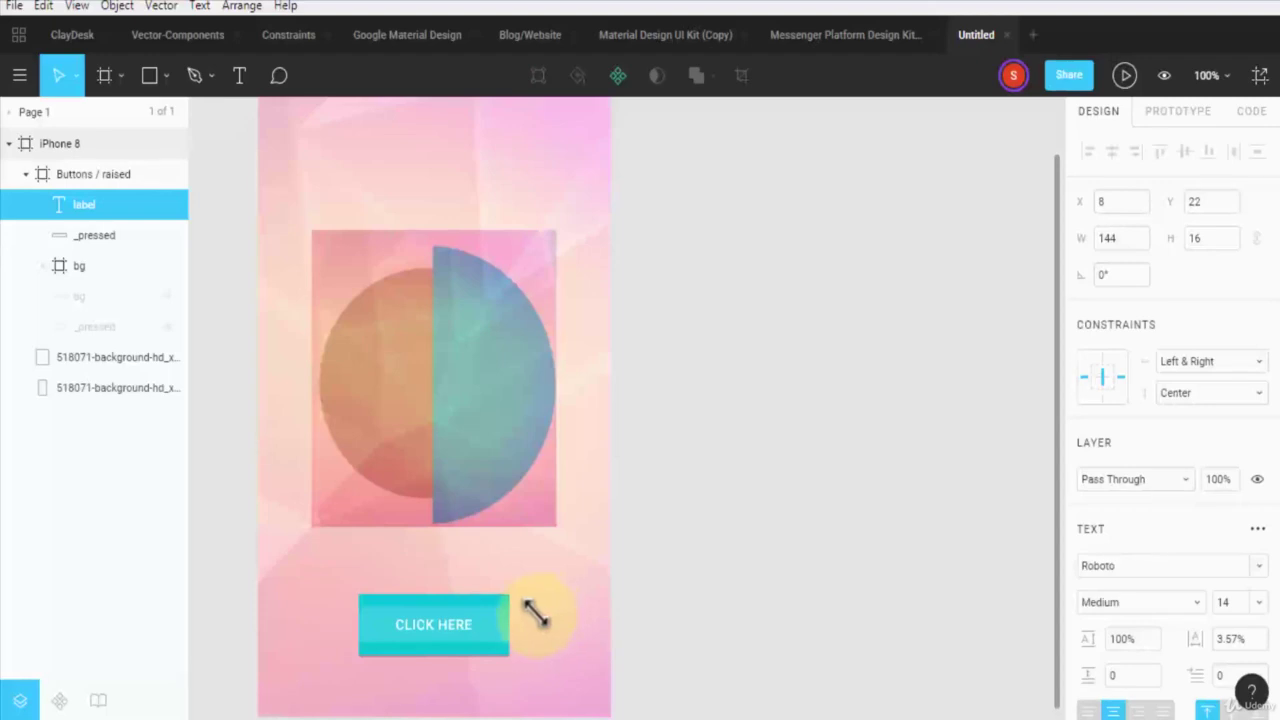
key(Escape)
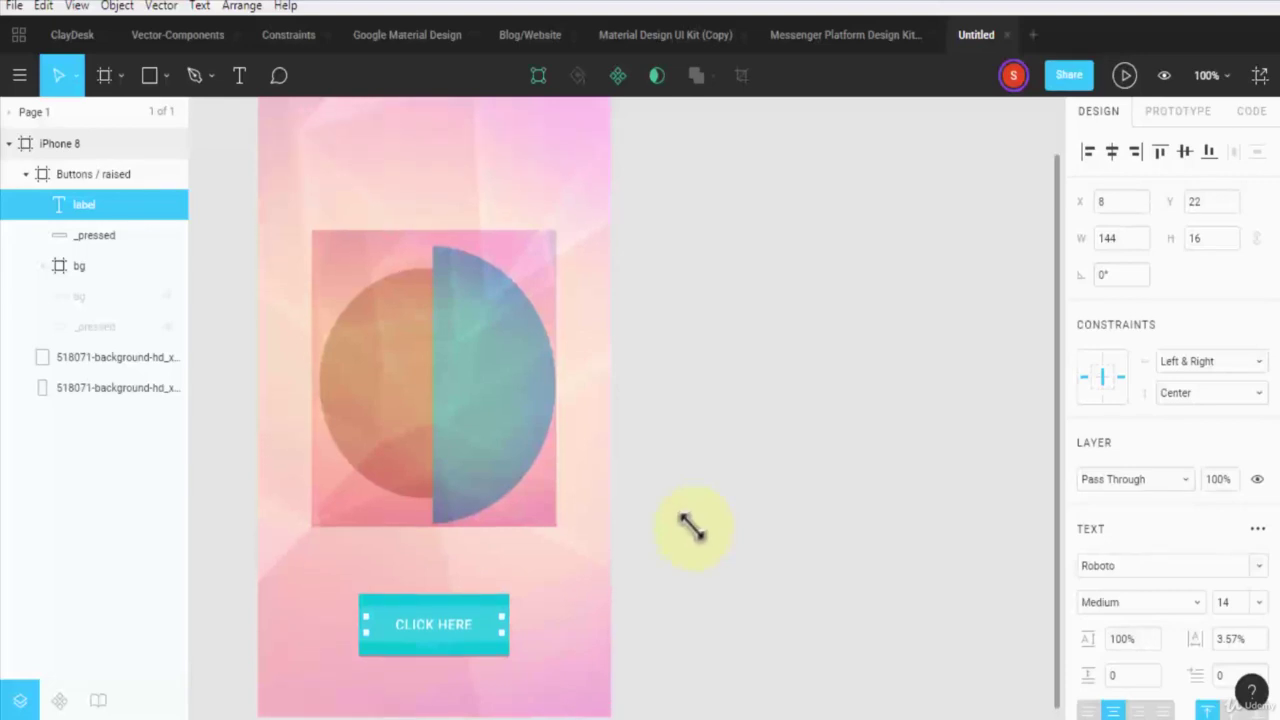
- Zoom out over the whole splash screen, check the CLICK HERE button, then deselect
scroll(690, 522, up, 1)
scroll(690, 525, down, 1)
key(minus)
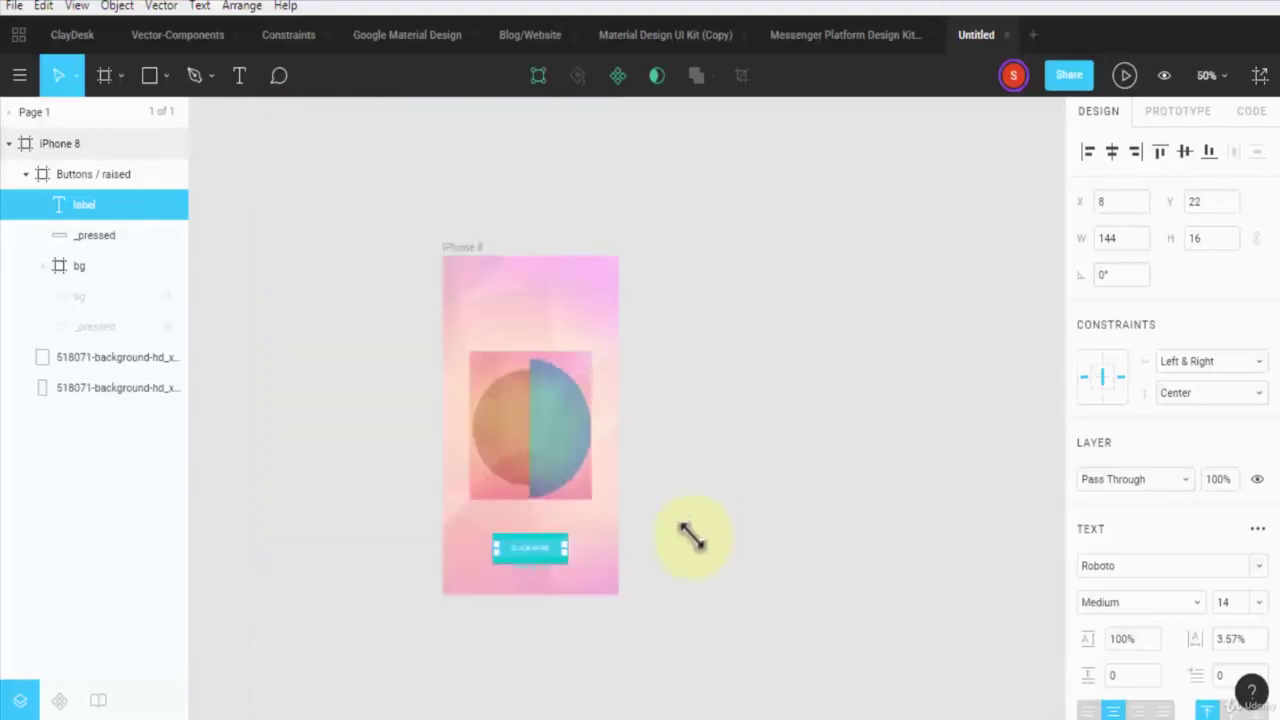
click(290, 453)
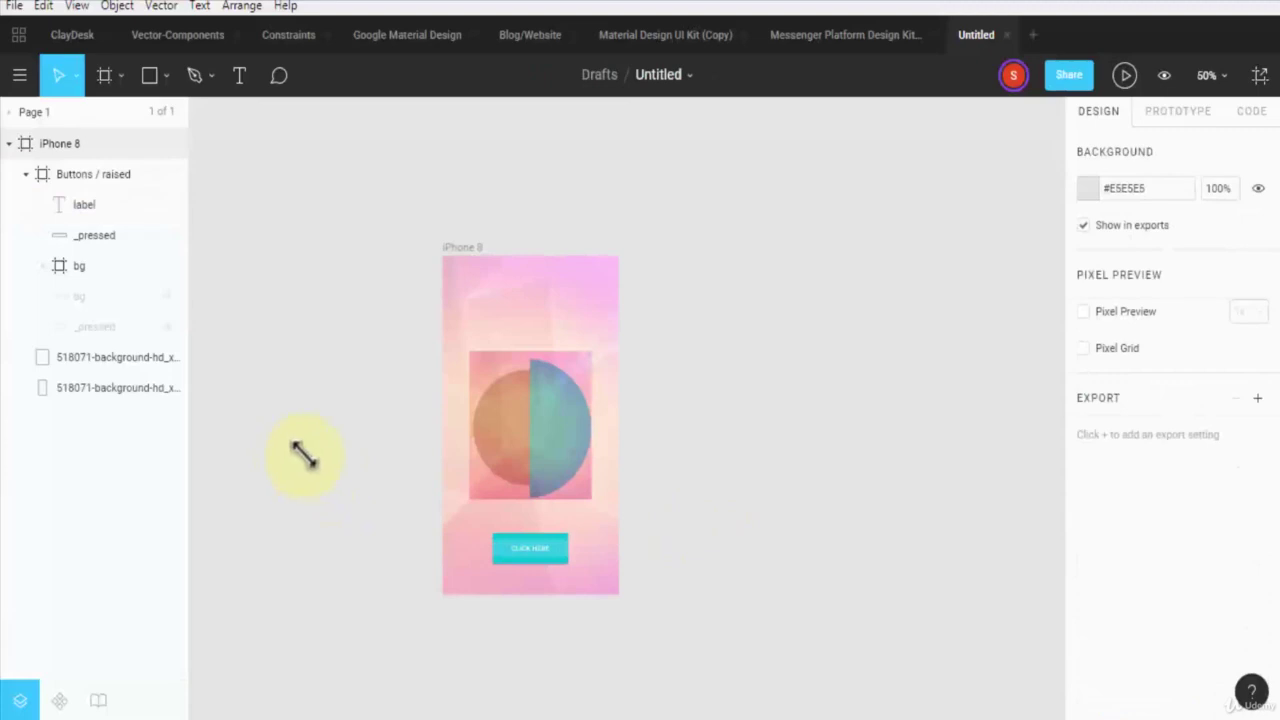
click(547, 537)
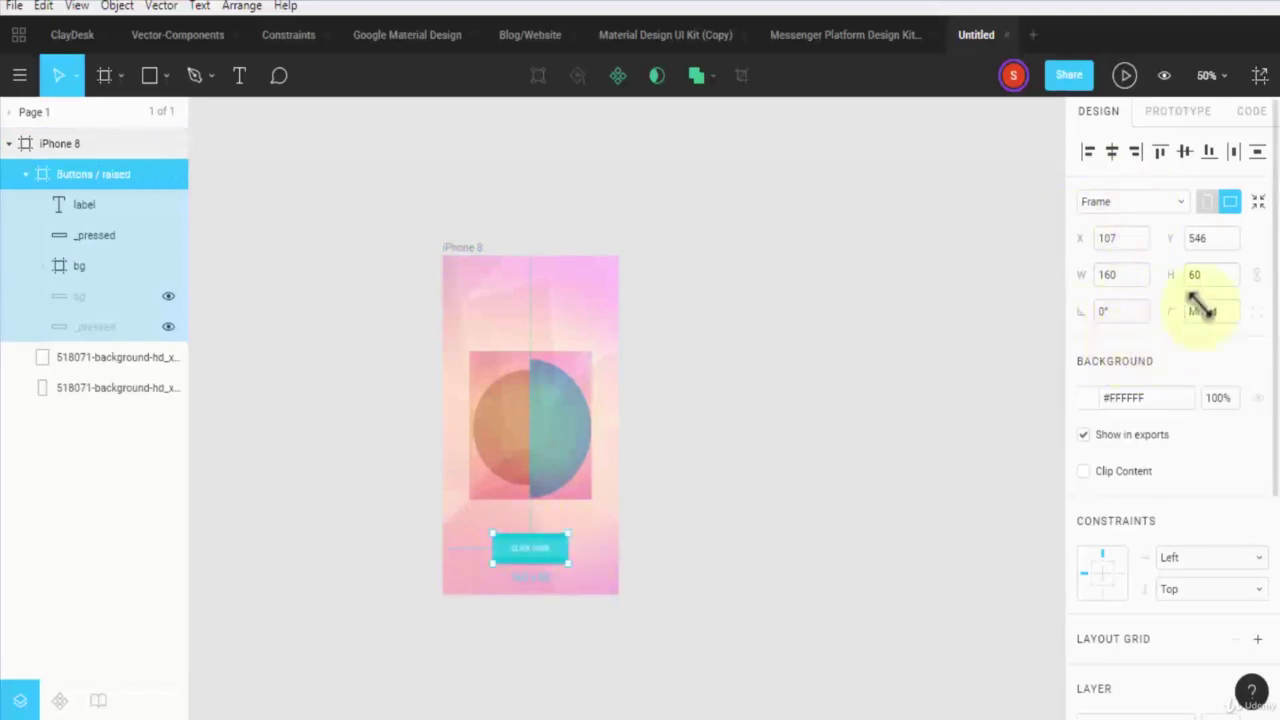
key(Escape)
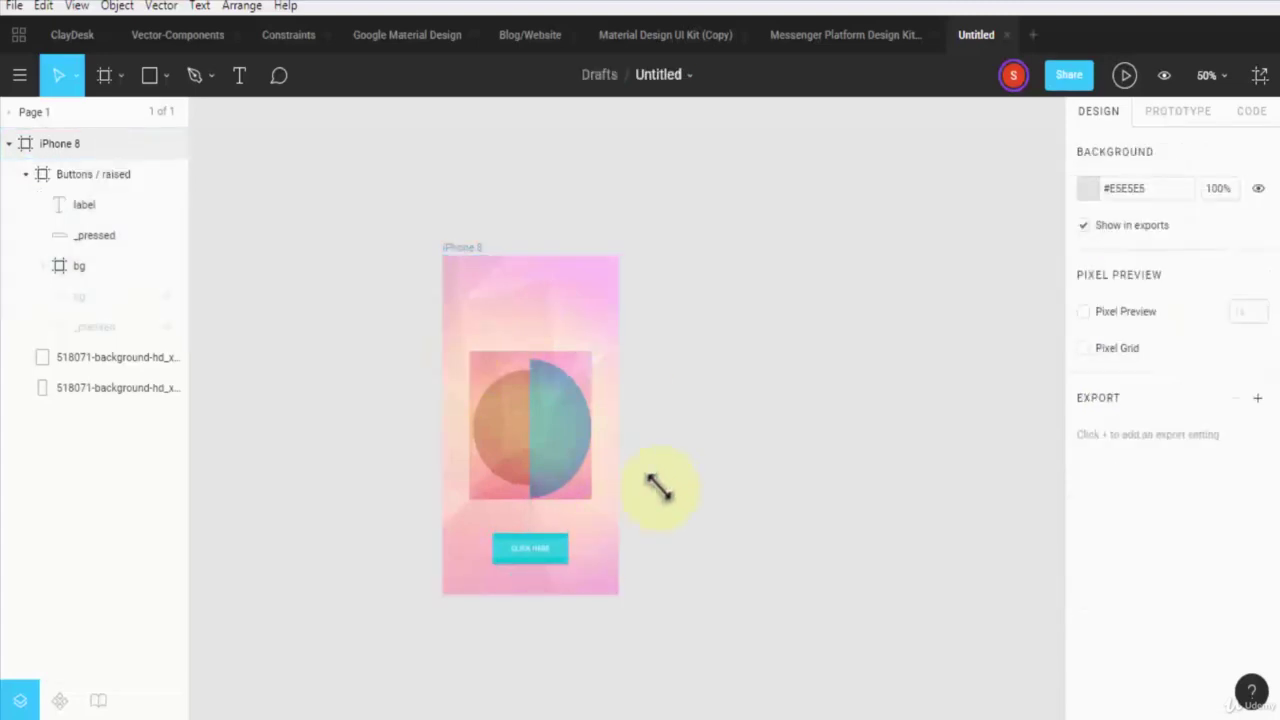